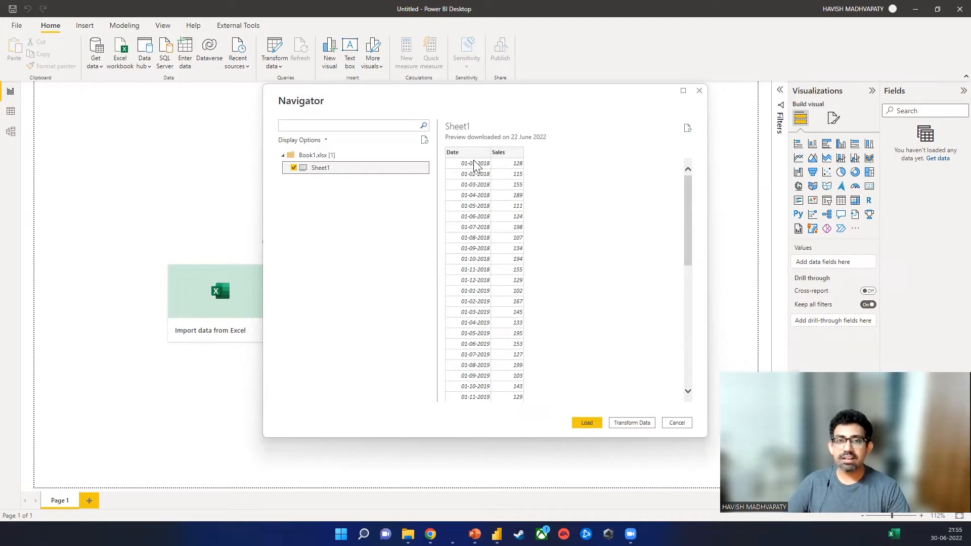
Load Sheet1 from Book1.xlsx into the model and show its rows in the data view.
scroll(480, 217, "down", 10)
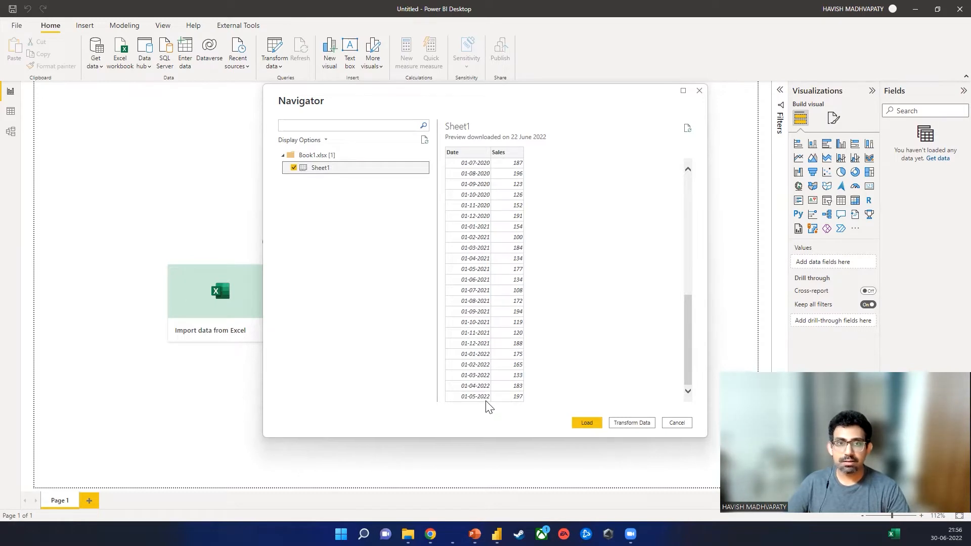
left_click(582, 424)
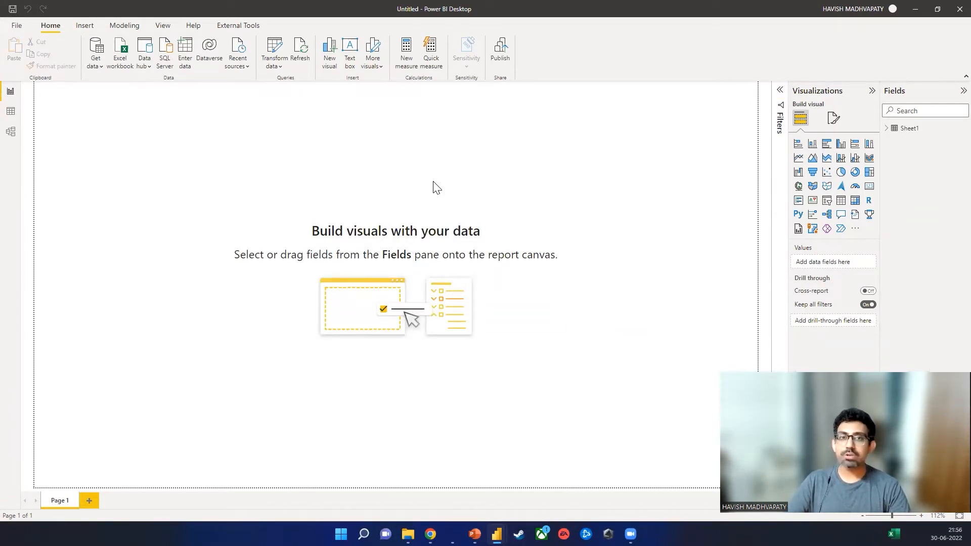
left_click(11, 113)
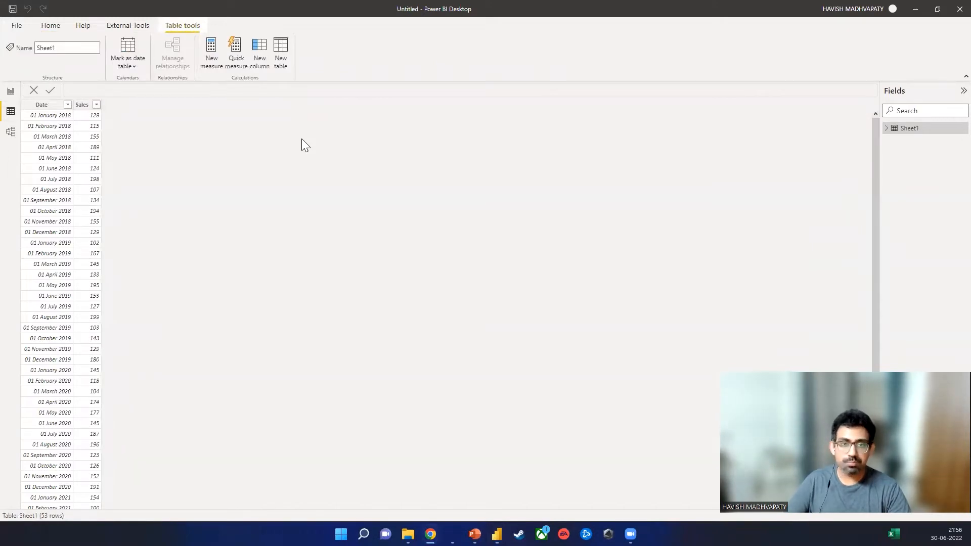
Switch to Chrome, search for "SQLBI DATE TABLE" and open the article "Creating a simple date table in DAX".
key("super+2")
key("super+Up")
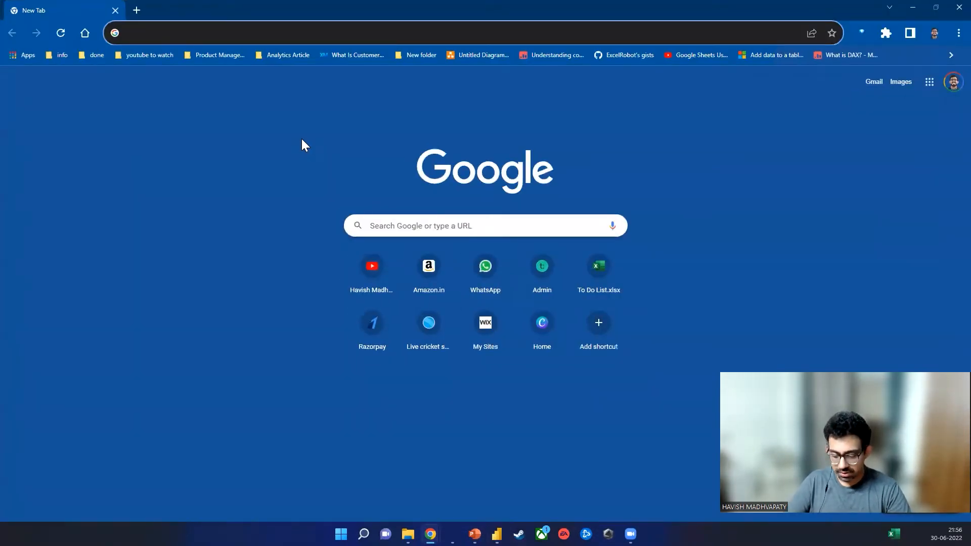
type("sqlbi")
key("Return")
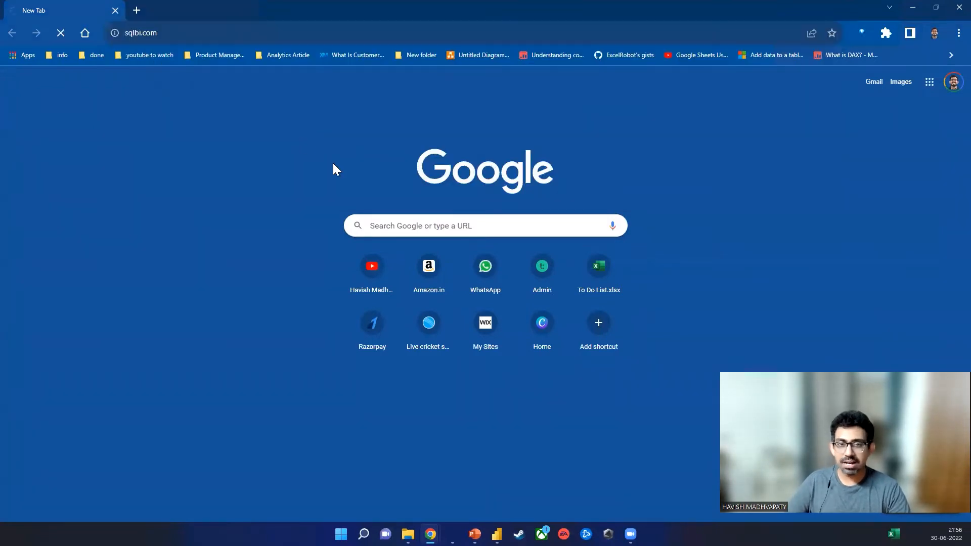
left_click(225, 38)
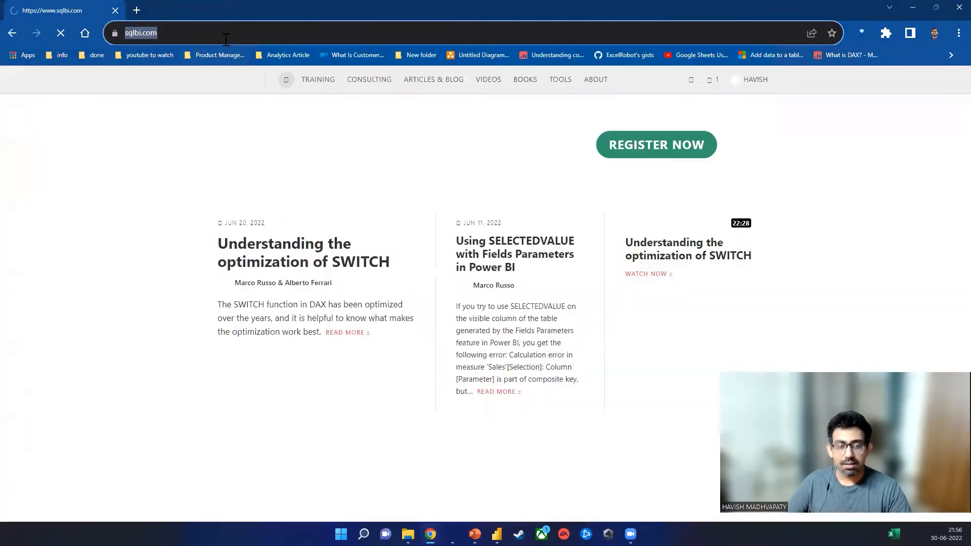
type("SQLBI DATE TABLE")
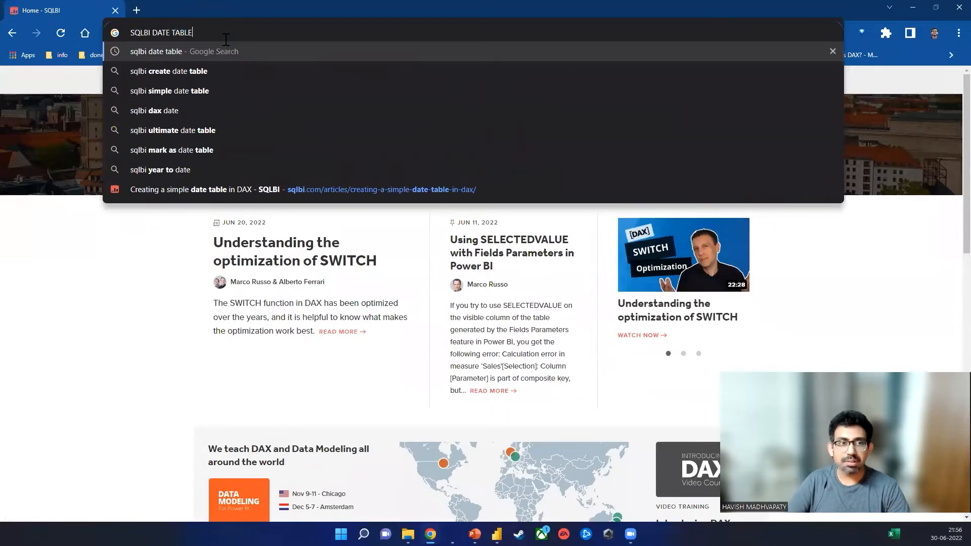
key("Return")
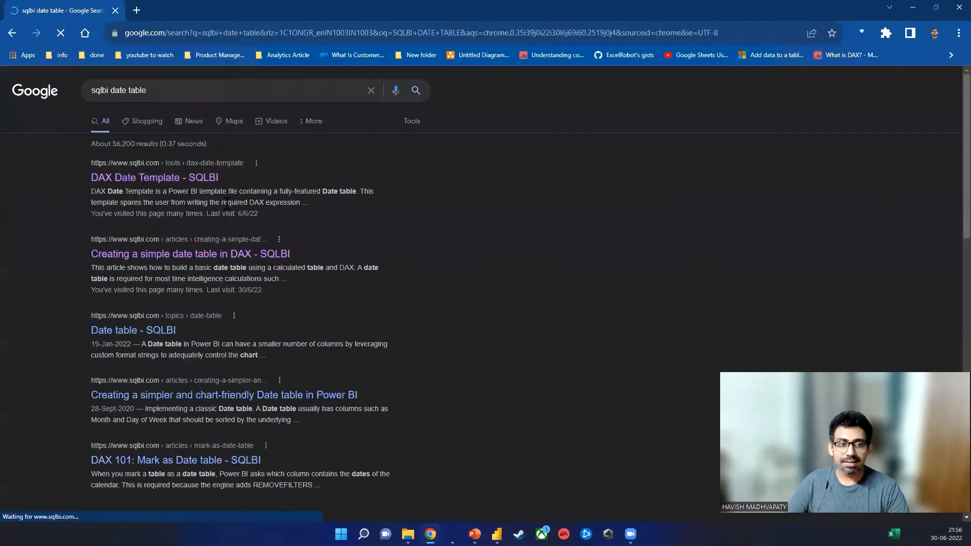
left_click(186, 254)
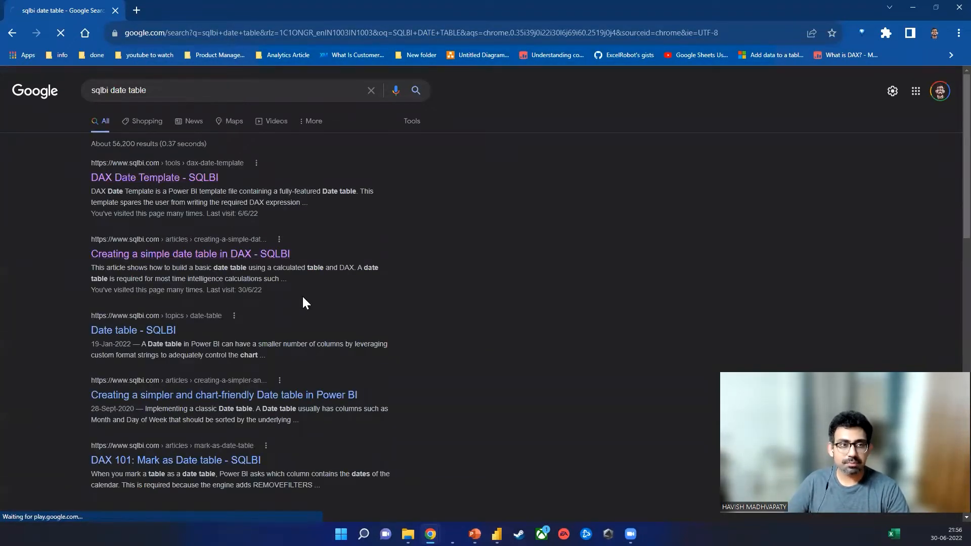
Copy the article's DAX expression that builds the Date table with CALENDARAUTO and ADDCOLUMNS.
scroll(245, 256, "down", 3)
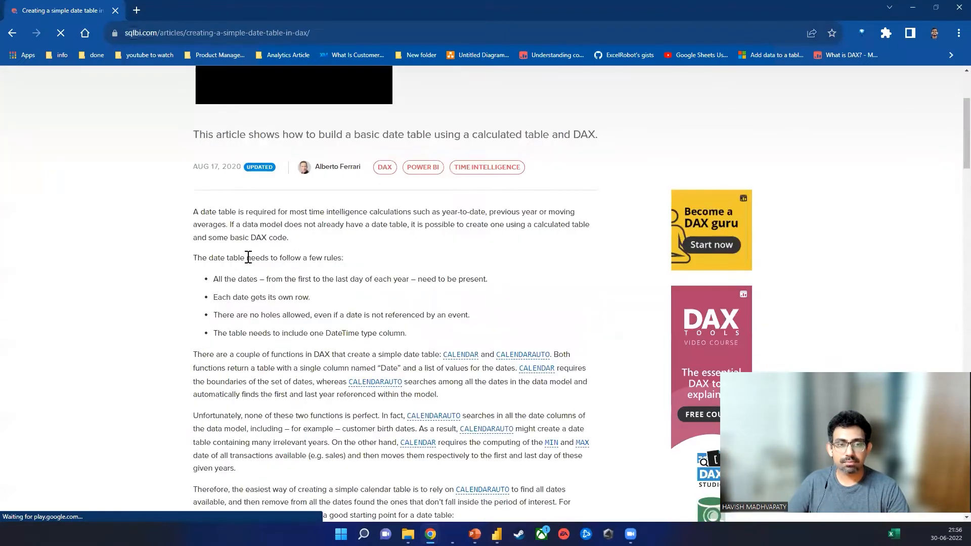
scroll(250, 263, "down", 5)
scroll(220, 321, "down", 2)
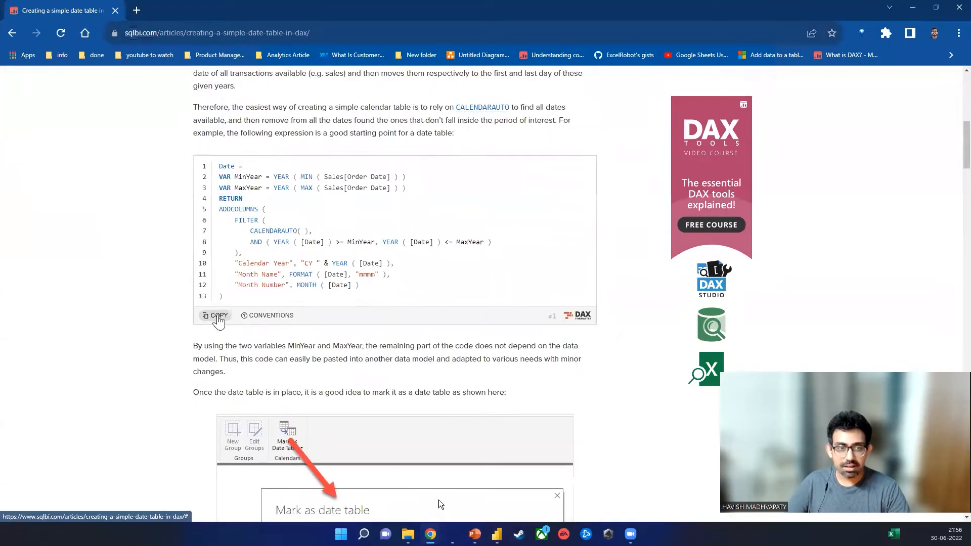
left_click(222, 318)
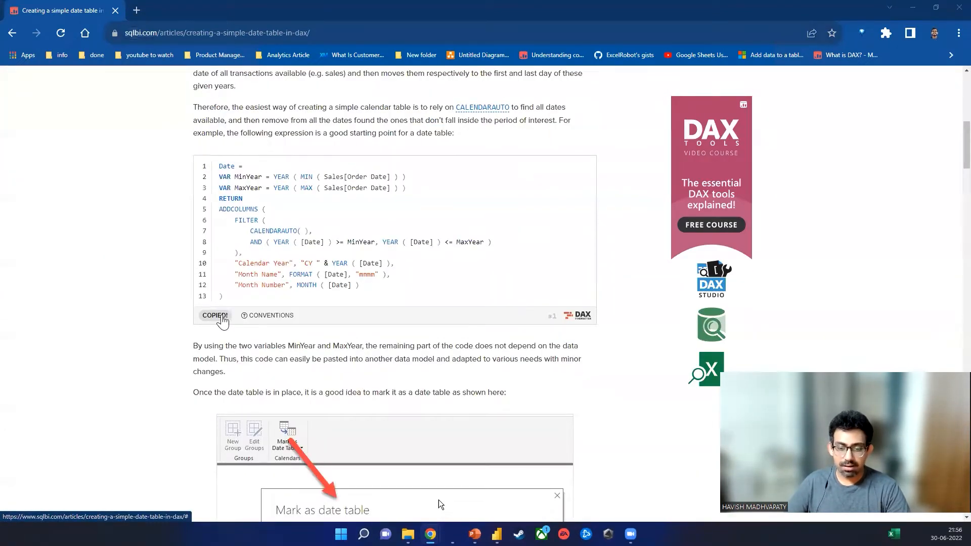
Switch to Power BI Desktop and create a new calculated table from the copied Date expression.
key("alt+Tab")
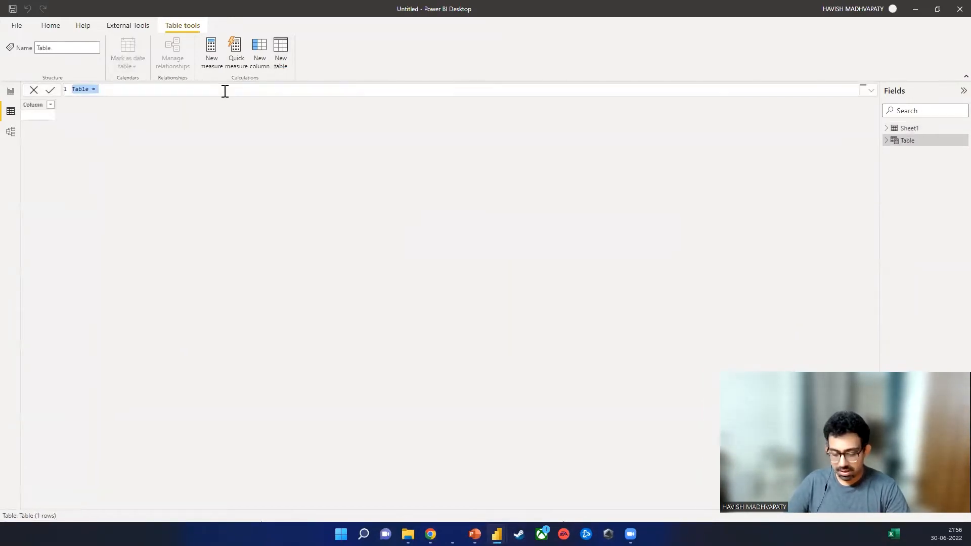
key("ctrl+v")
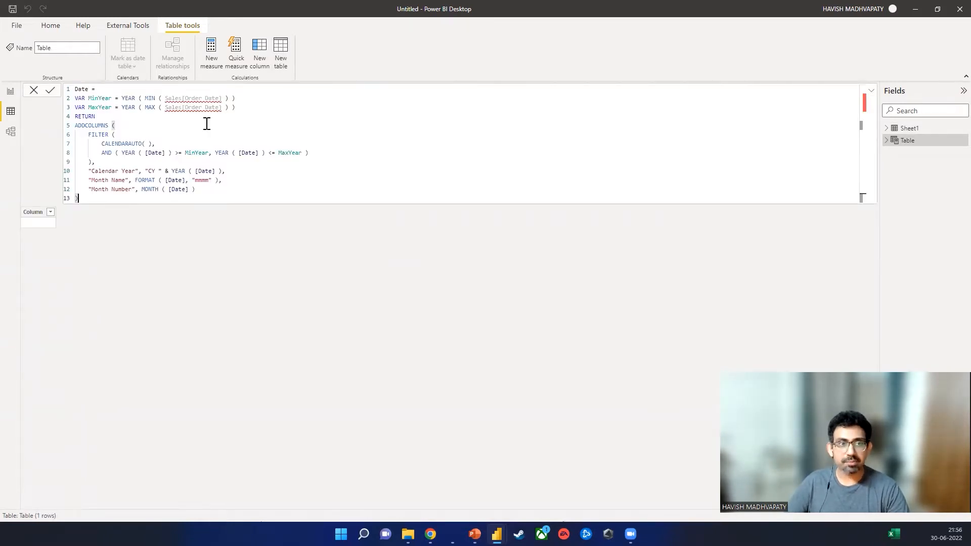
scroll(206, 122, "up", 2, "ctrl")
Expand the Sheet1 table's fields and rename the table as Fact_Sales.
left_click(887, 128)
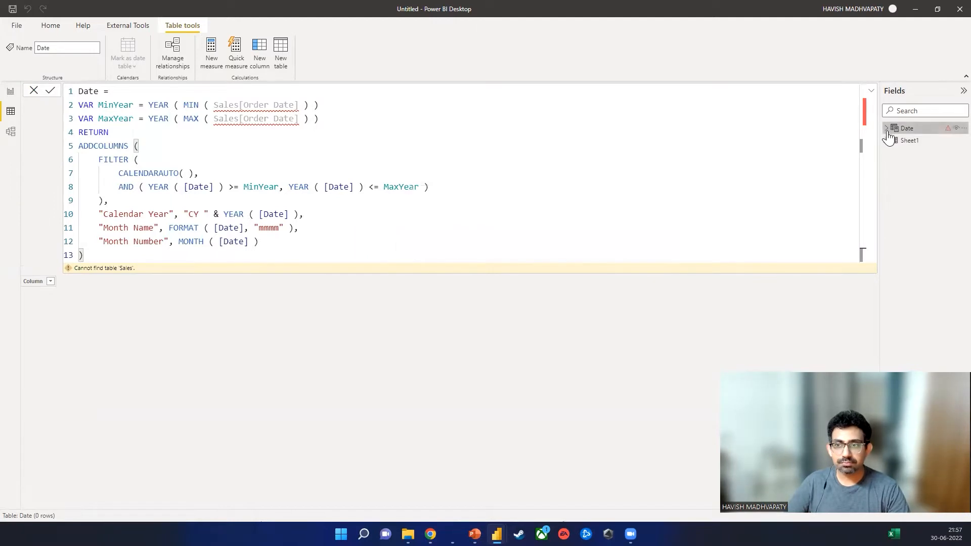
left_click(887, 141)
right_click(951, 142)
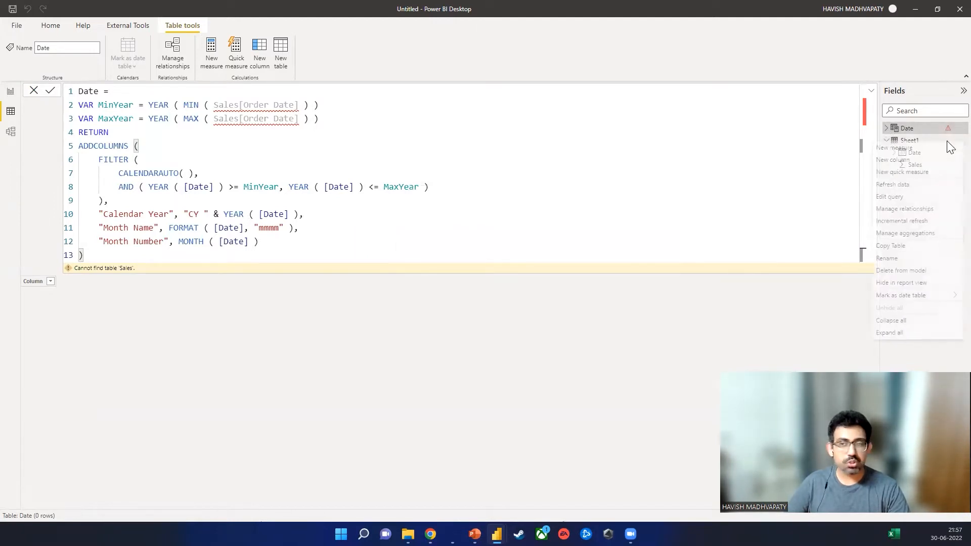
left_click(888, 259)
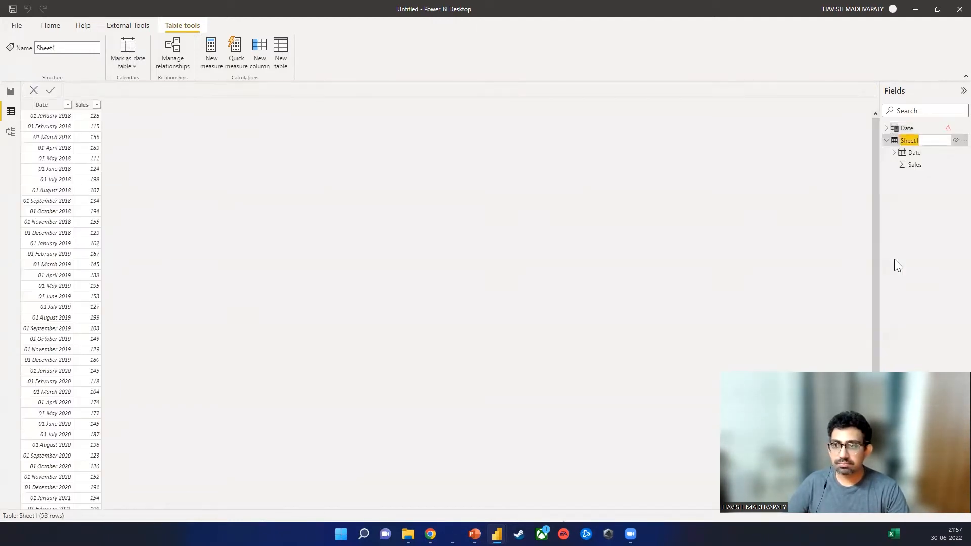
type("FACT")
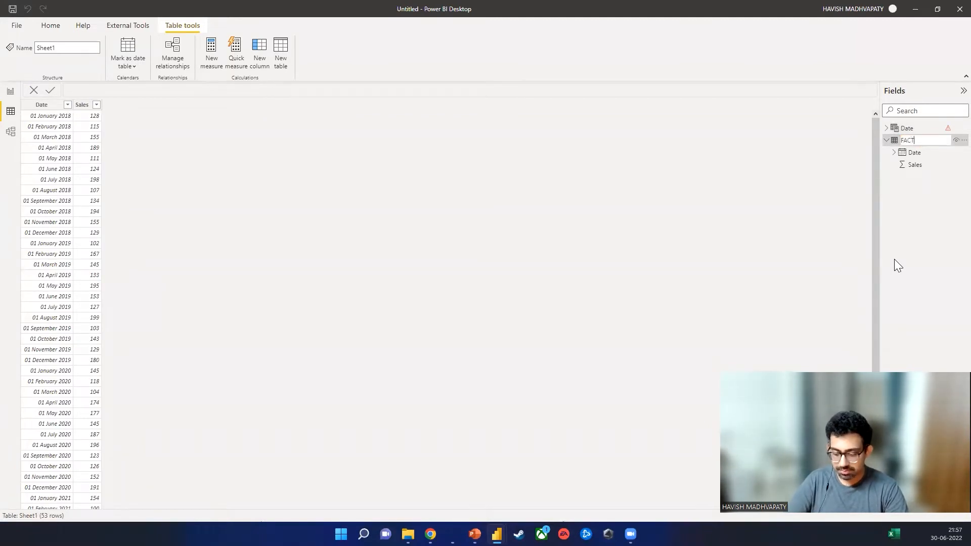
key("BackSpace")
key("BackSpace")
key("BackSpace")
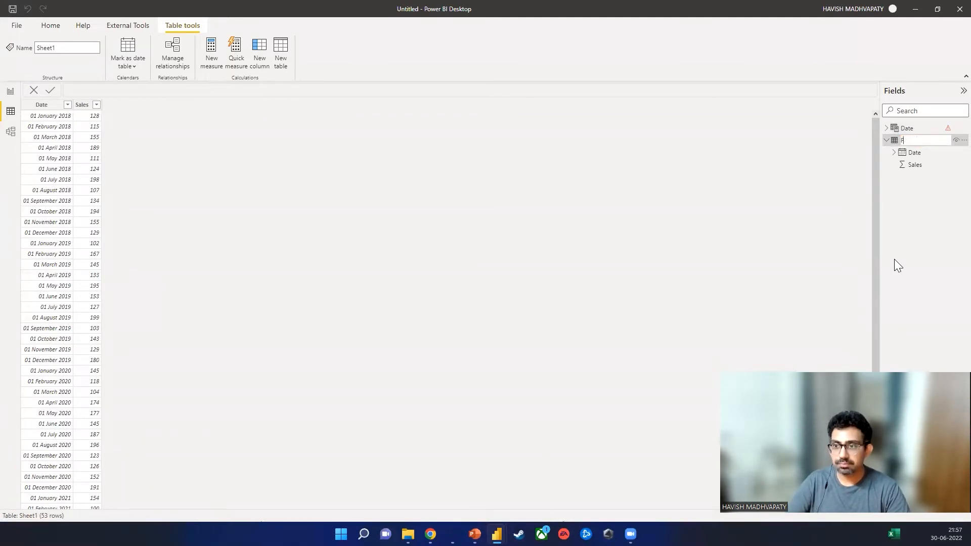
key("Caps_Lock")
type("act_S")
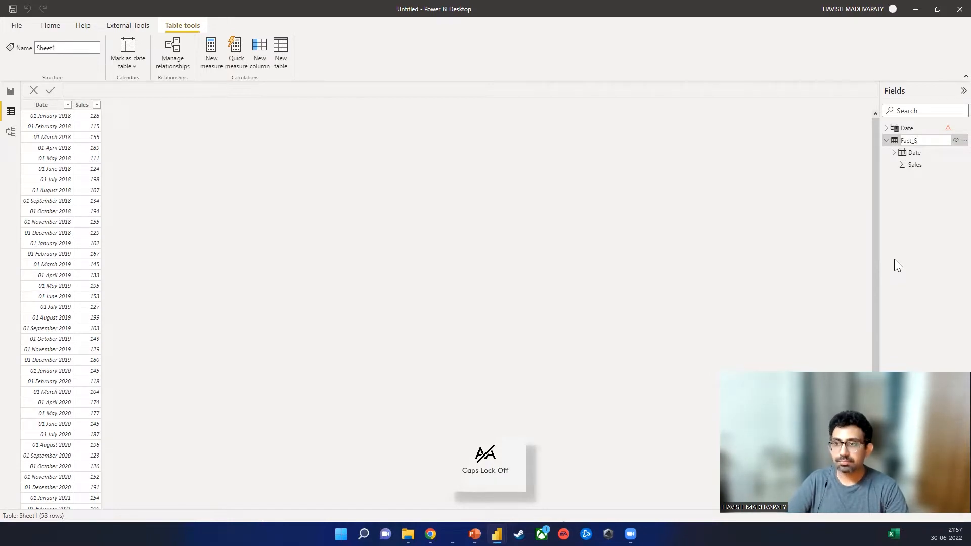
type("ales")
key("Return")
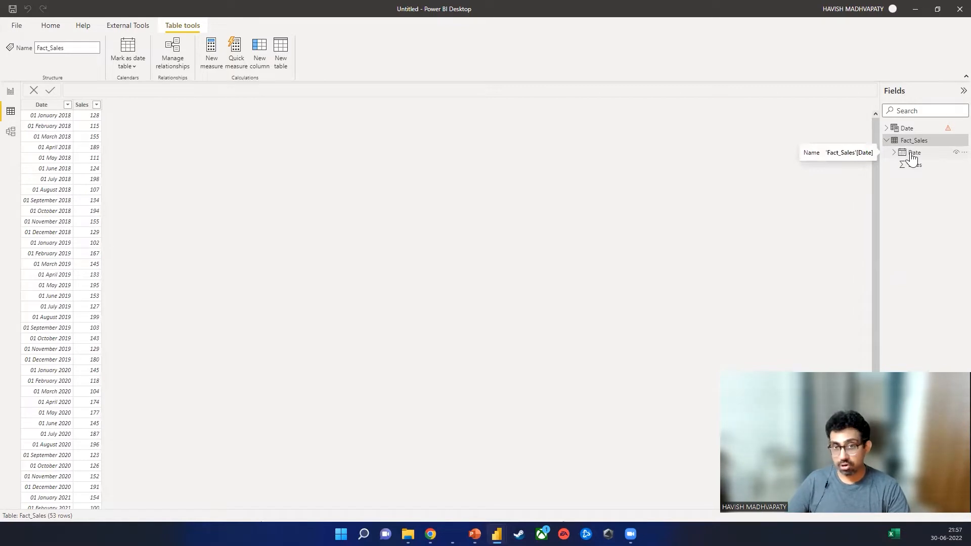
In the Date table formula, replace Sales[Order Date] in the MinYear variable with Fact_Sales[Date].
left_click(907, 128)
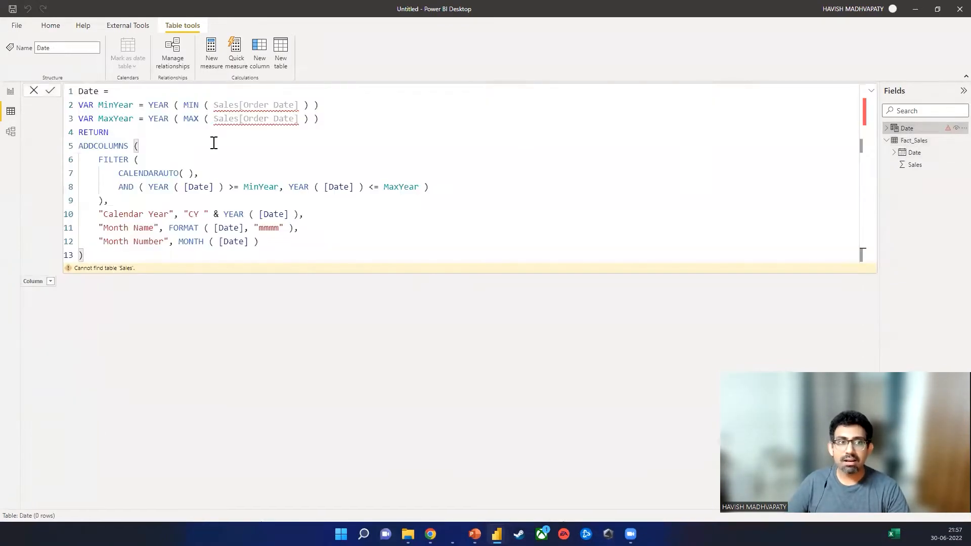
left_click(298, 106)
mouse_move(300, 108)
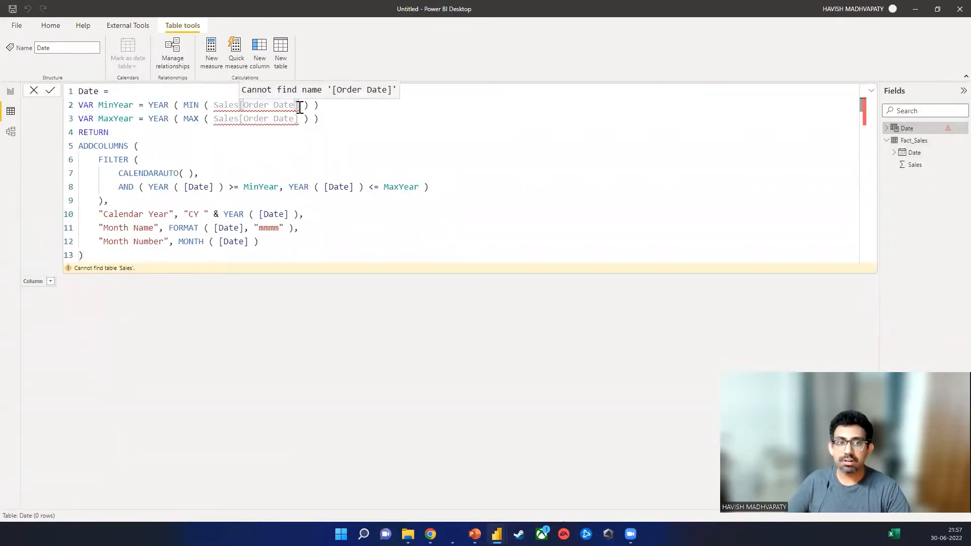
key("ctrl+shift+Left")
key("ctrl+shift+Left")
key("ctrl+shift+Left")
key("ctrl+shift+Left")
type("date")
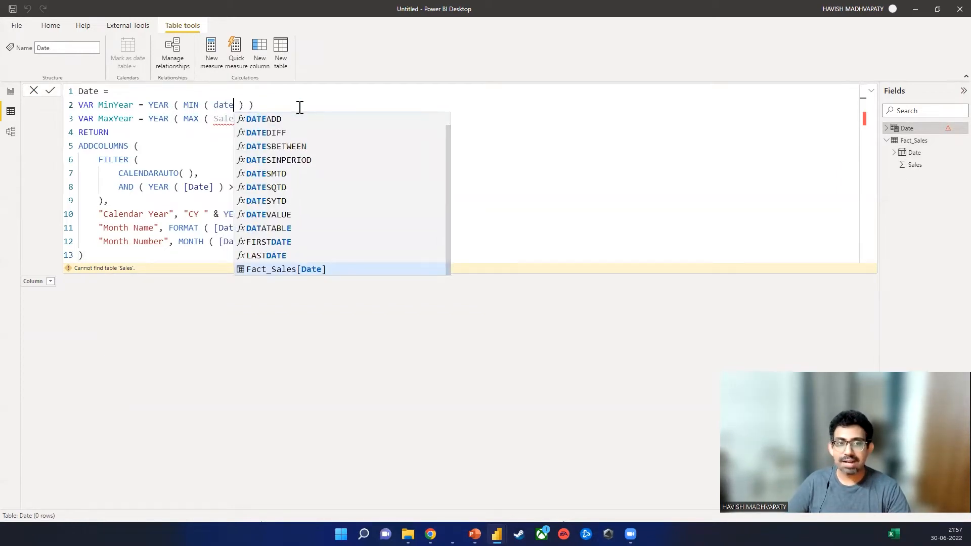
key("Tab")
Copy Fact_Sales[Date] over Sales[Order Date] in the MaxYear variable and commit the Date table formula.
key("ctrl+shift+Left")
key("ctrl+shift+Left")
key("ctrl+shift+Left")
key("ctrl+shift+Left")
key("shift+Right")
key("shift+Right")
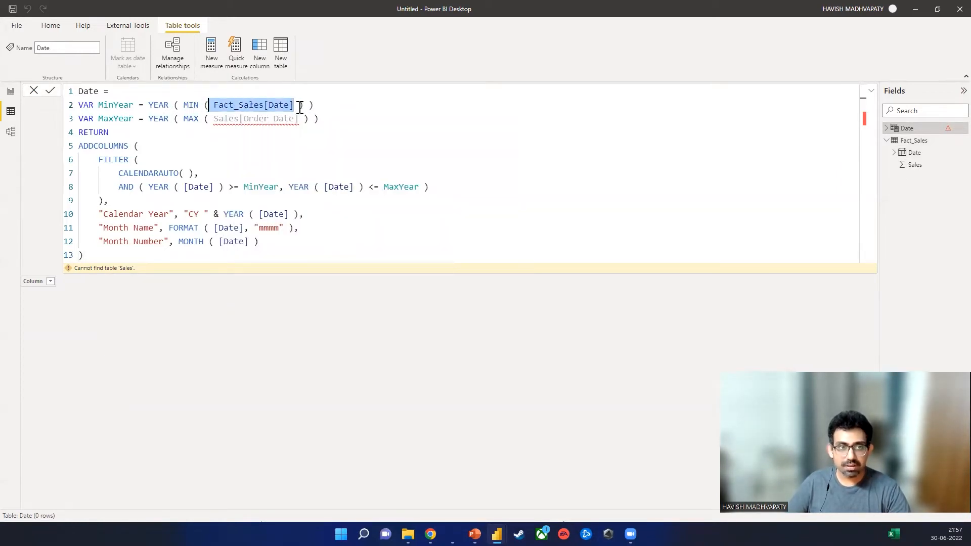
key("Down")
key("ctrl+Left")
key("ctrl+Left")
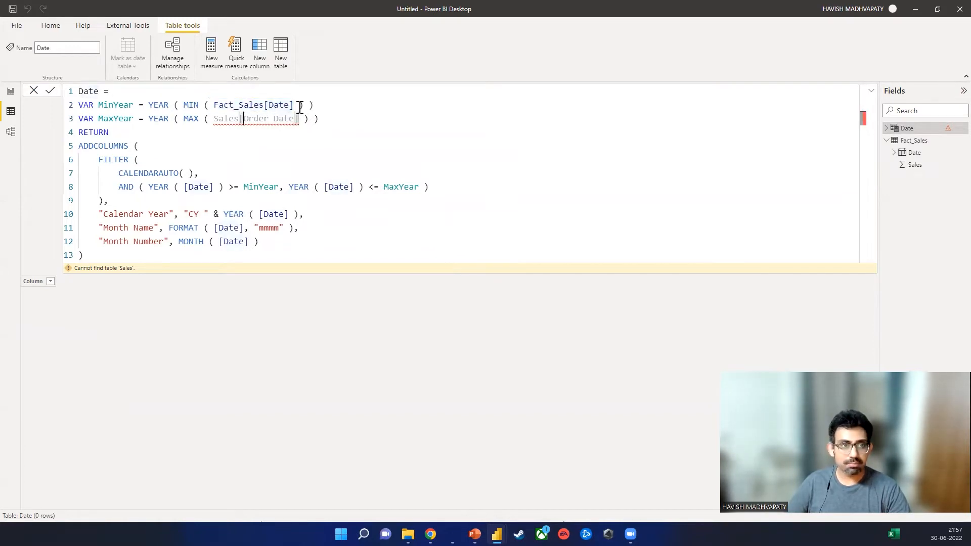
key("ctrl+Left")
key("ctrl+shift+Right")
key("ctrl+shift+Right")
key("ctrl+shift+Right")
key("ctrl+shift+Right")
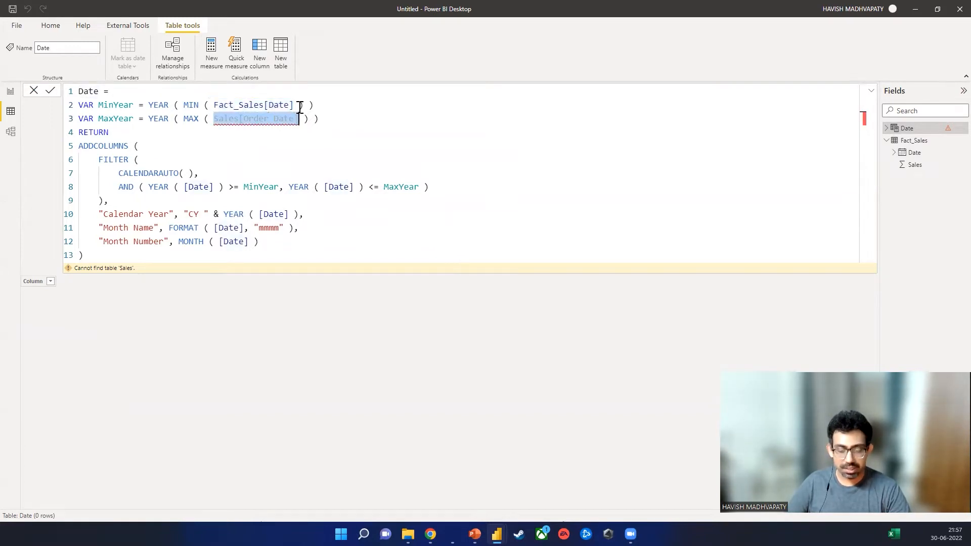
key("ctrl+v")
key("Return")
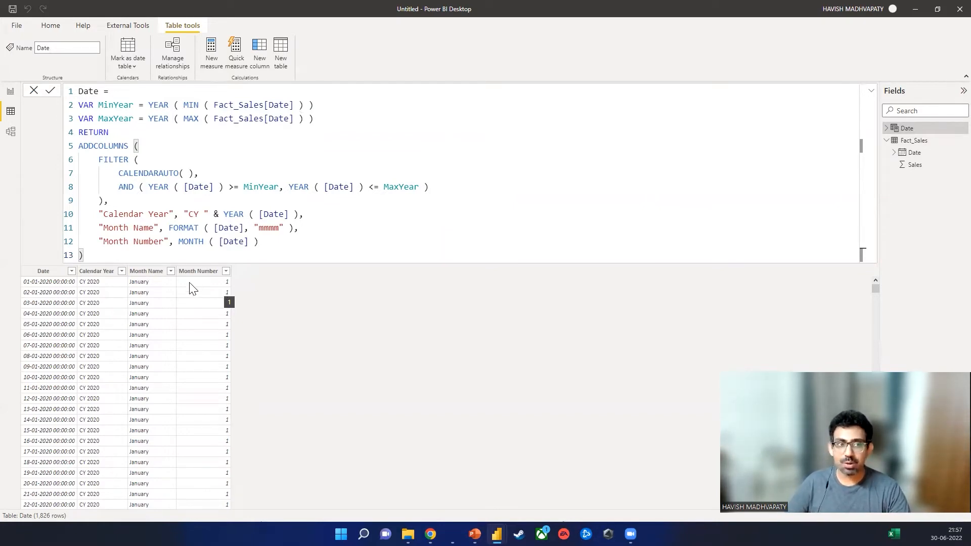
Delete the Calendar Year, Month Name and Month Number column definitions and the preceding comma from the Date formula.
left_click_drag(258, 241, 194, 228)
left_click(77, 214, "shift")
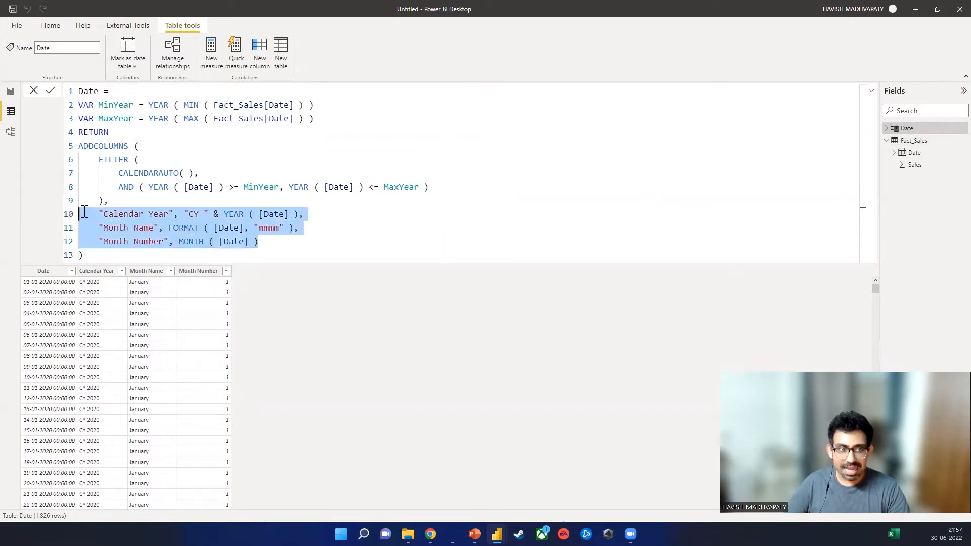
key("BackSpace")
key("BackSpace")
key("BackSpace")
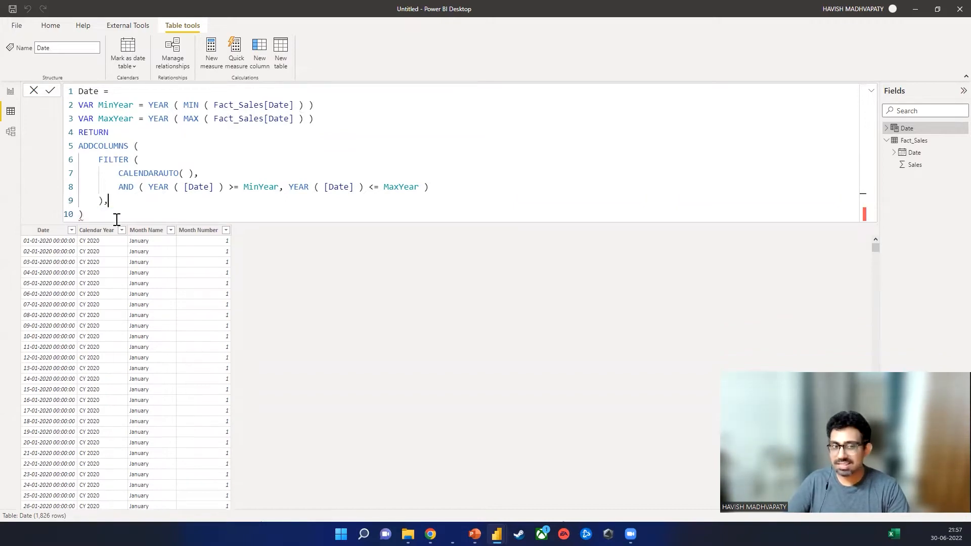
key("Down")
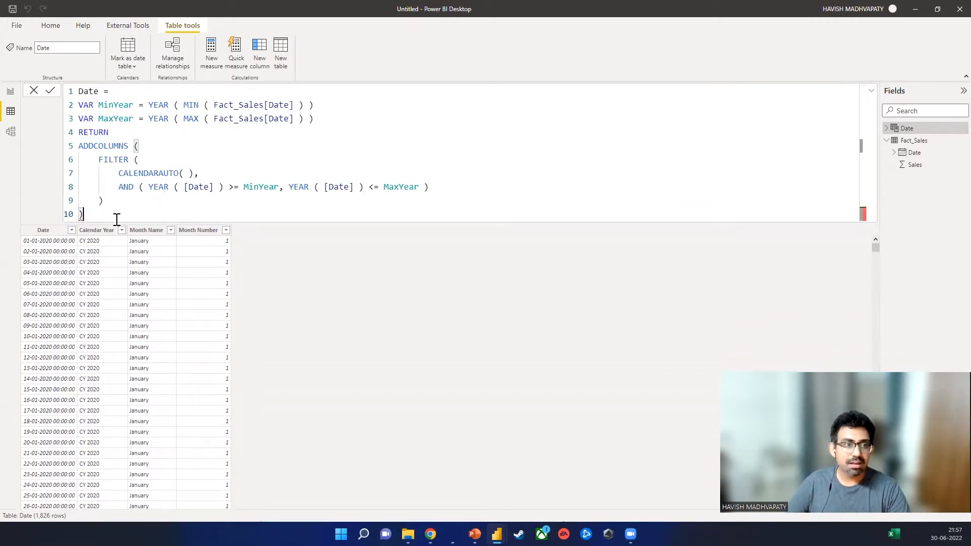
Remove the ADDCOLUMNS wrapper from the Date formula, including its closing parenthesis and its opening line.
key("BackSpace")
key("BackSpace")
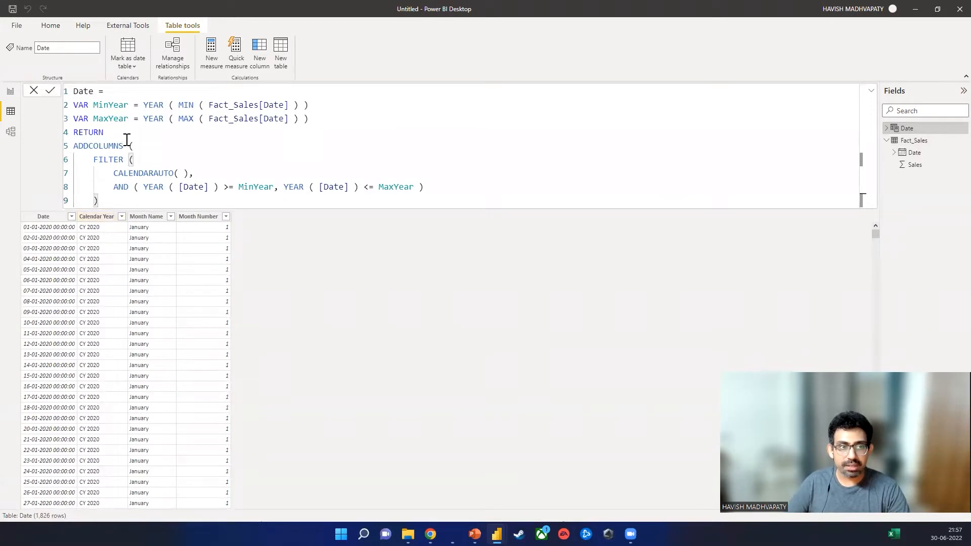
left_click(127, 137)
key("Right")
key("shift+End")
key("Delete")
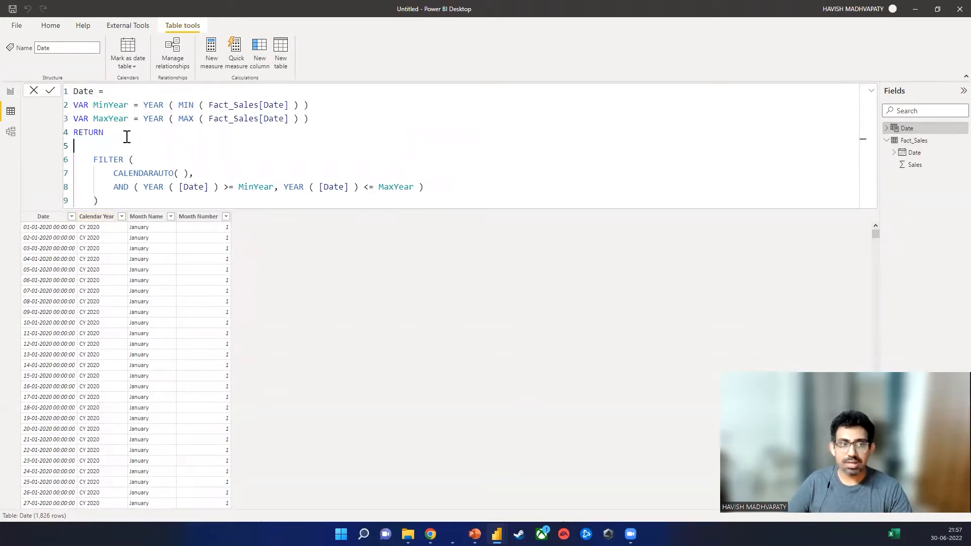
key("Delete")
Outdent the FILTER block one level under RETURN and commit the shortened Date formula.
key("shift+Down")
key("shift+Down")
key("shift+Down")
key("shift+End")
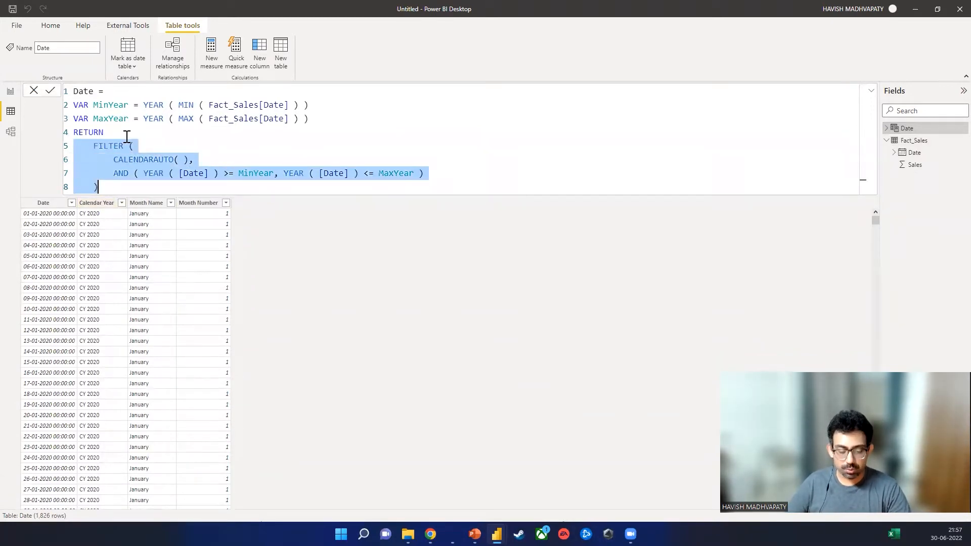
key("shift+Tab")
key("Return")
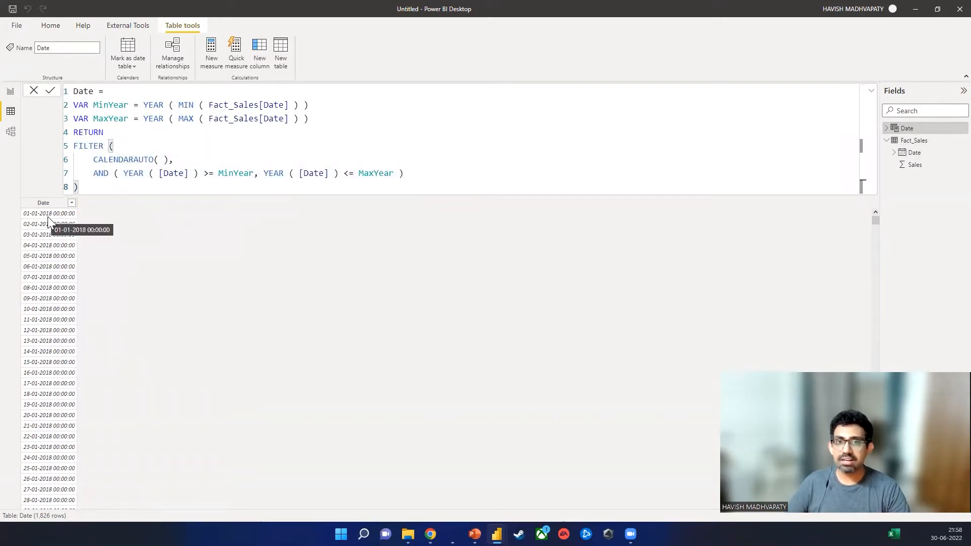
Sort the Date table's Date column in descending order and back in ascending order to check its date range.
left_click(72, 204)
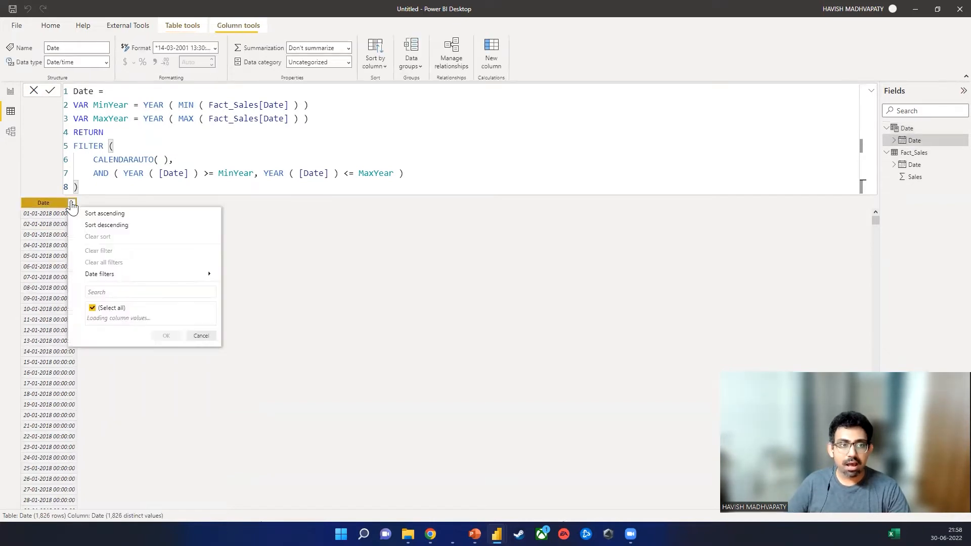
left_click(126, 226)
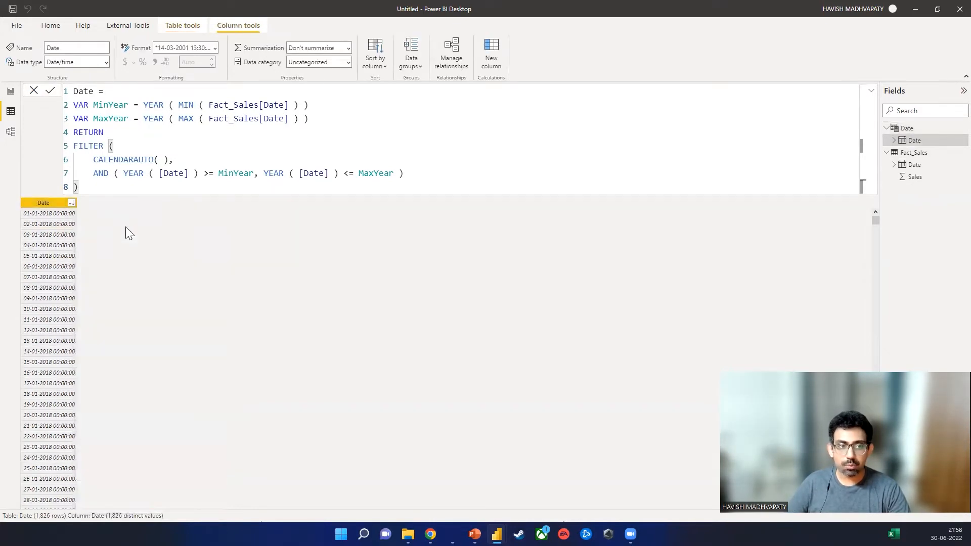
left_click(71, 203)
left_click(99, 212)
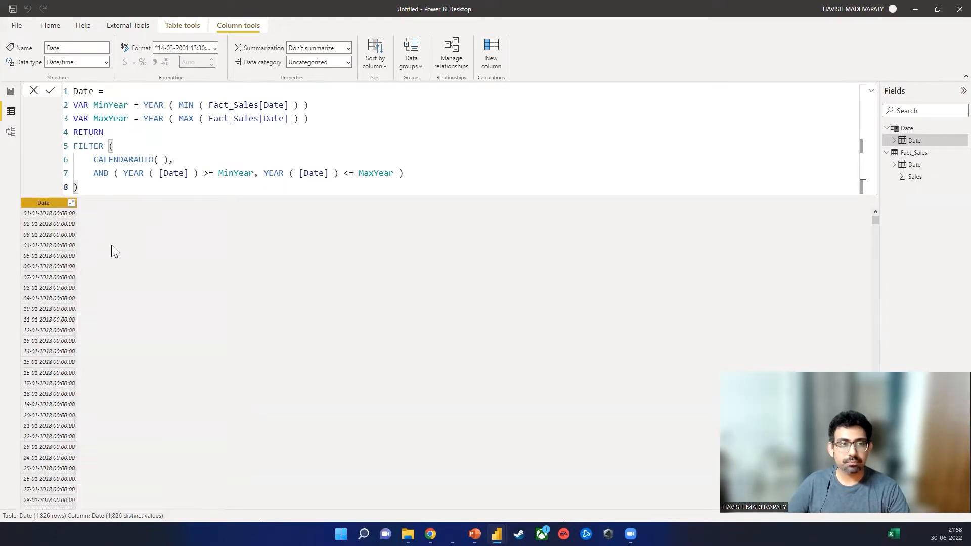
Create a relationship between Fact_Sales[Date] and Date[Date] in the model view and shift the Date table slightly down.
left_click(10, 132)
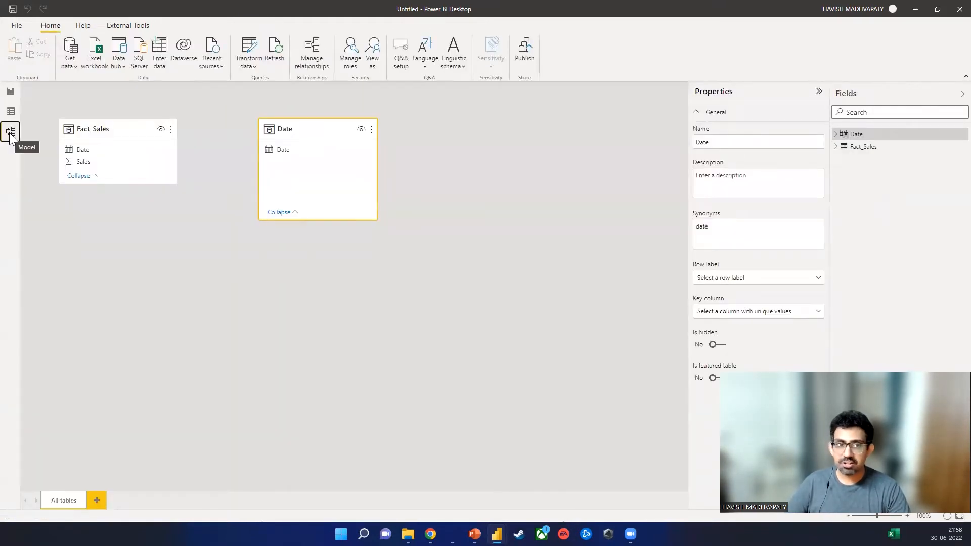
left_click_drag(104, 150, 281, 157)
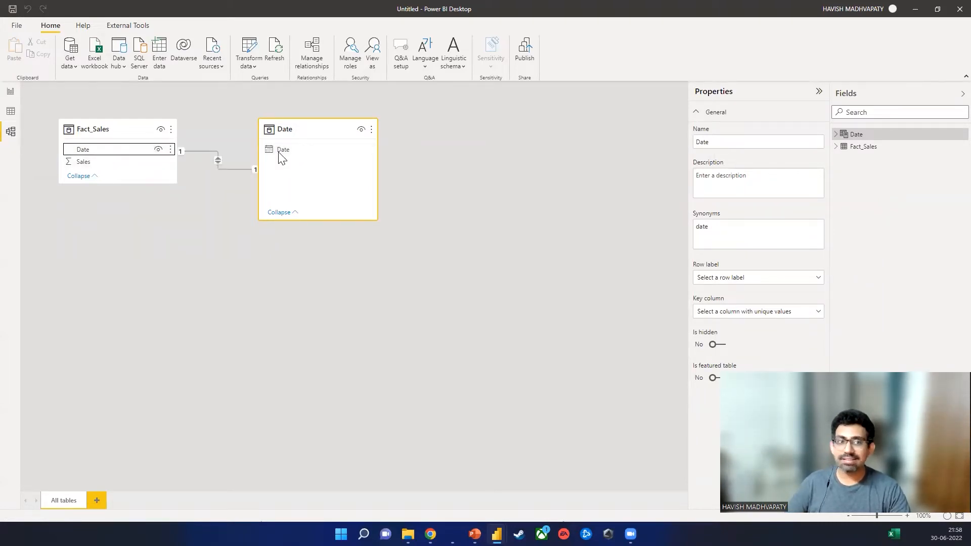
left_click_drag(325, 132, 330, 152)
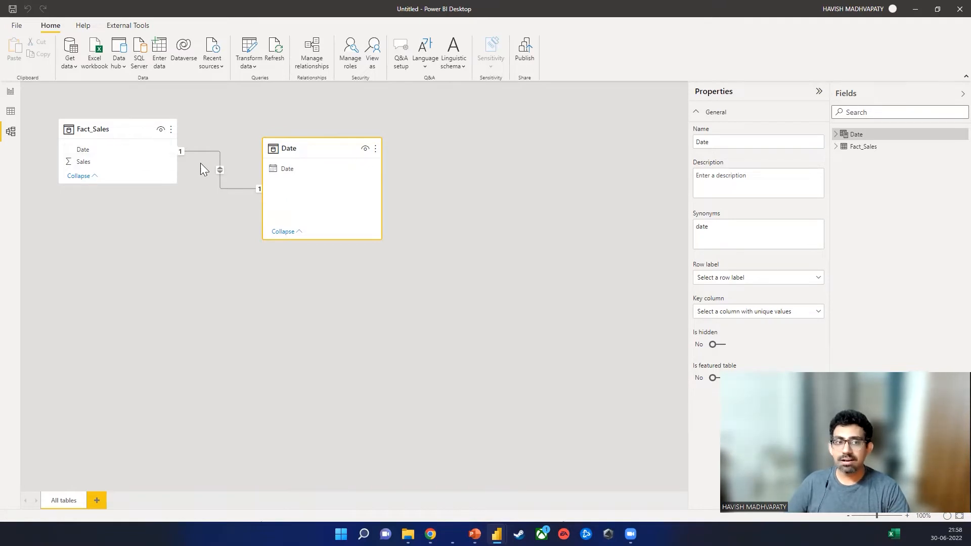
Create the measure SumSales = SUM(Fact_Sales[Sales]) from the report view.
left_click(10, 92)
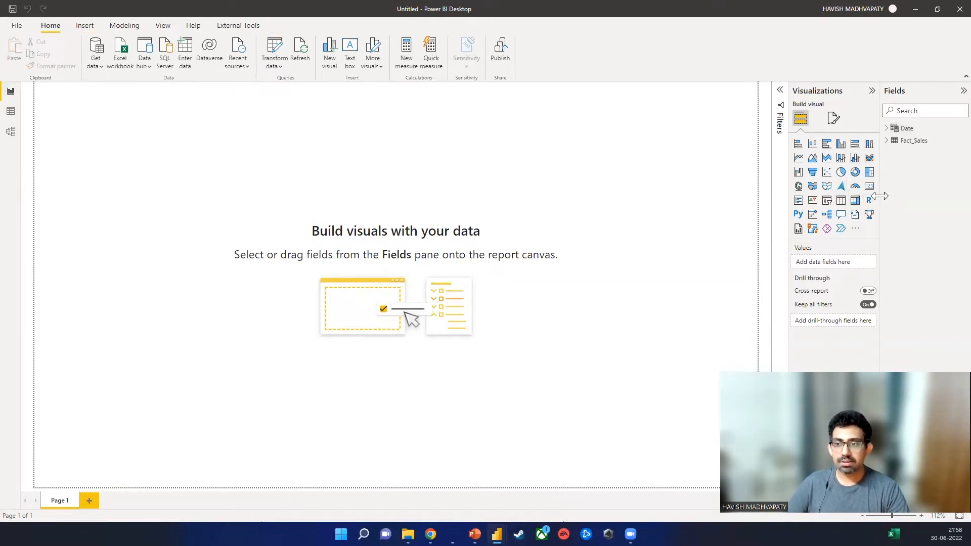
left_click_drag(880, 200, 861, 204)
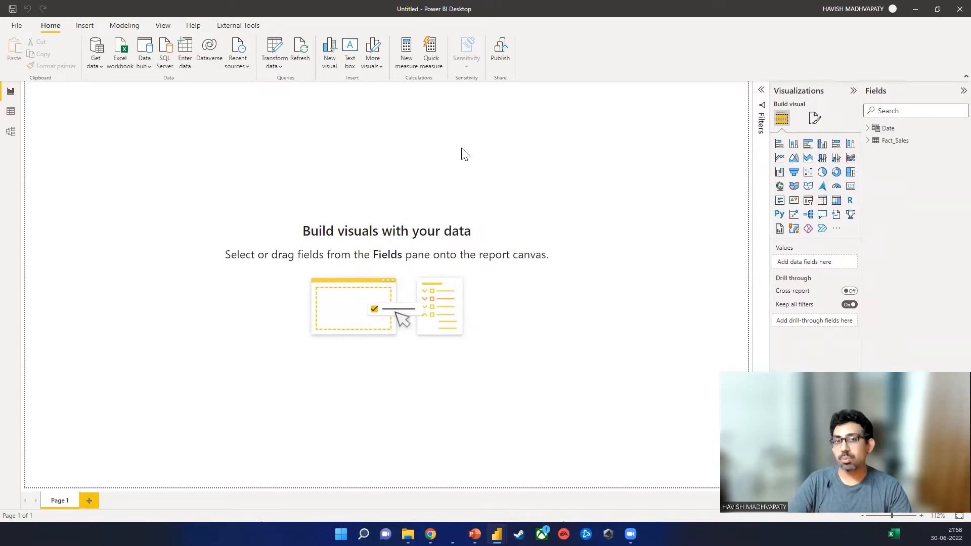
left_click(404, 67)
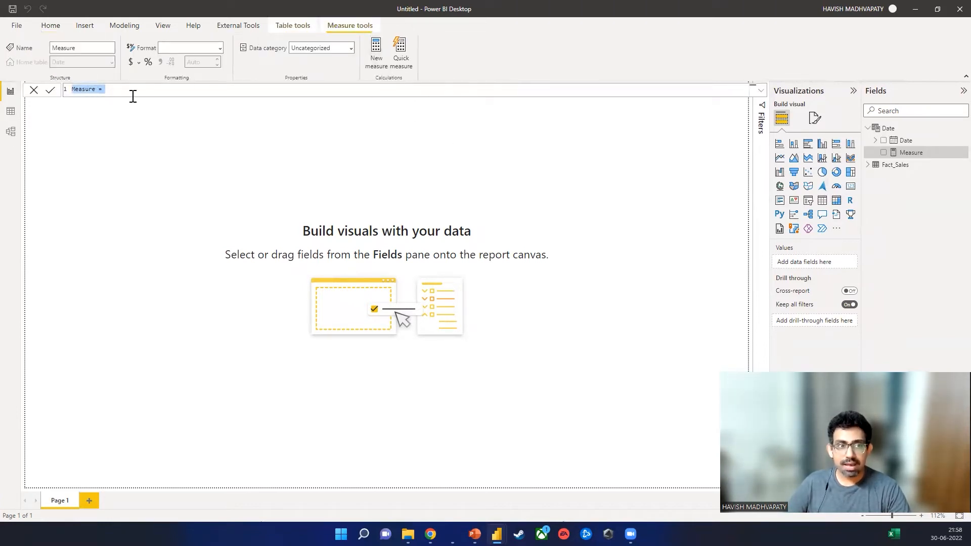
scroll(133, 95, "up", 3, "ctrl")
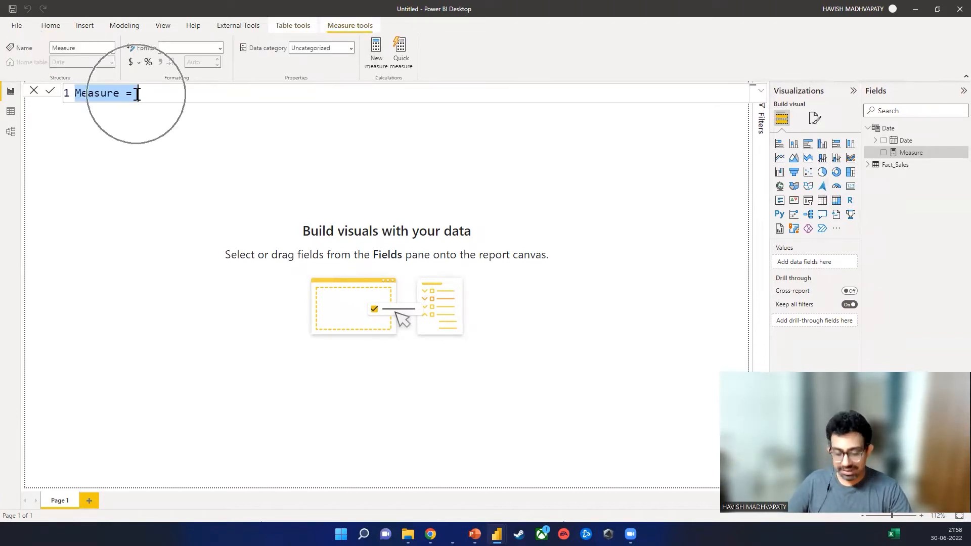
type("SumSales")
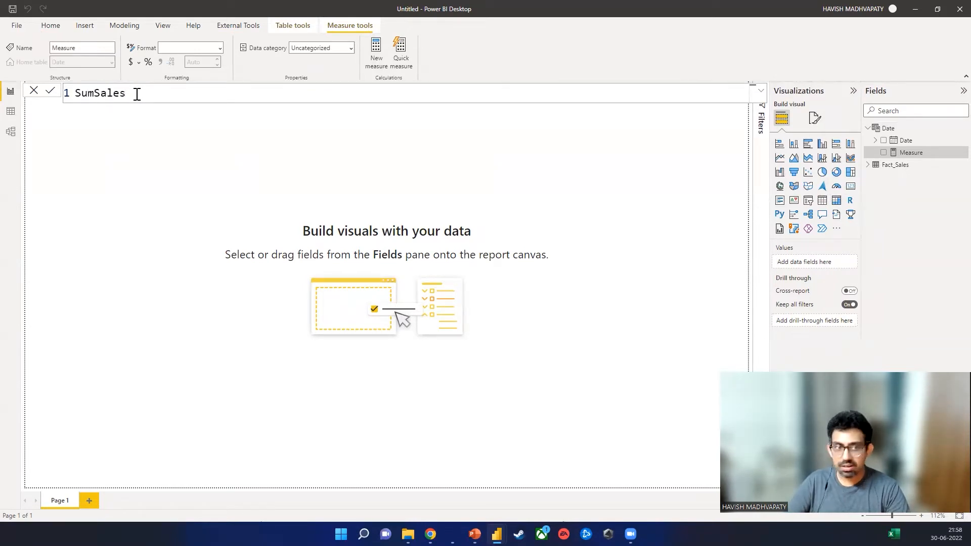
type(" = SUM(sales")
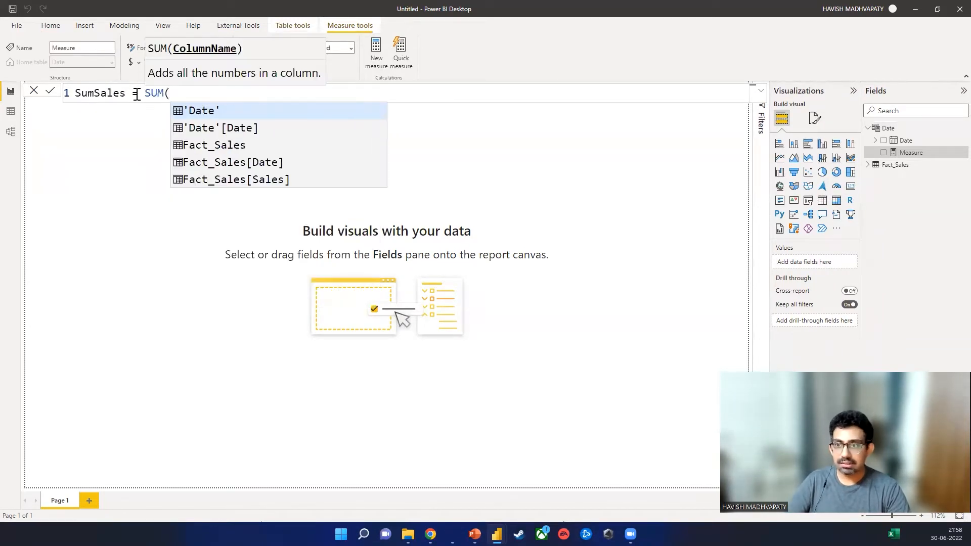
key("Down")
key("Down")
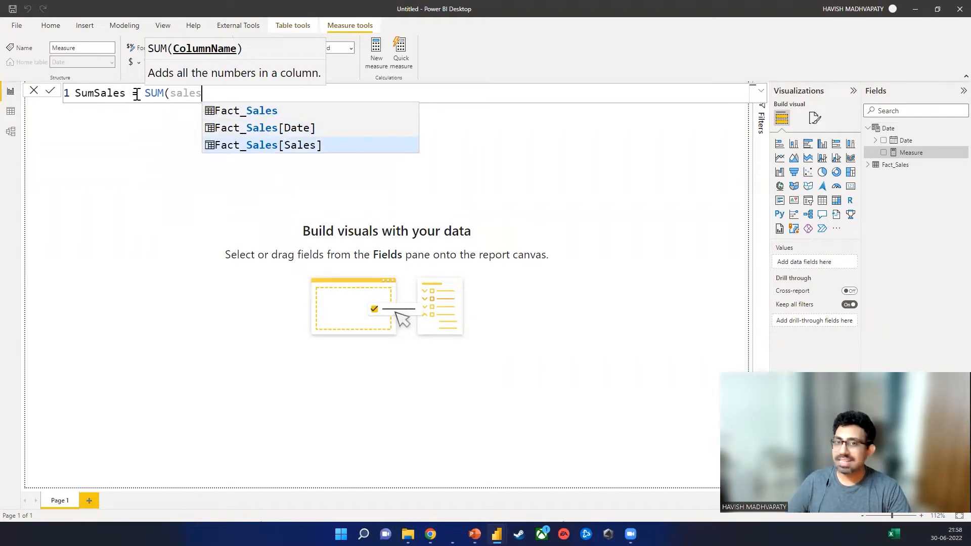
key("Tab")
type(")")
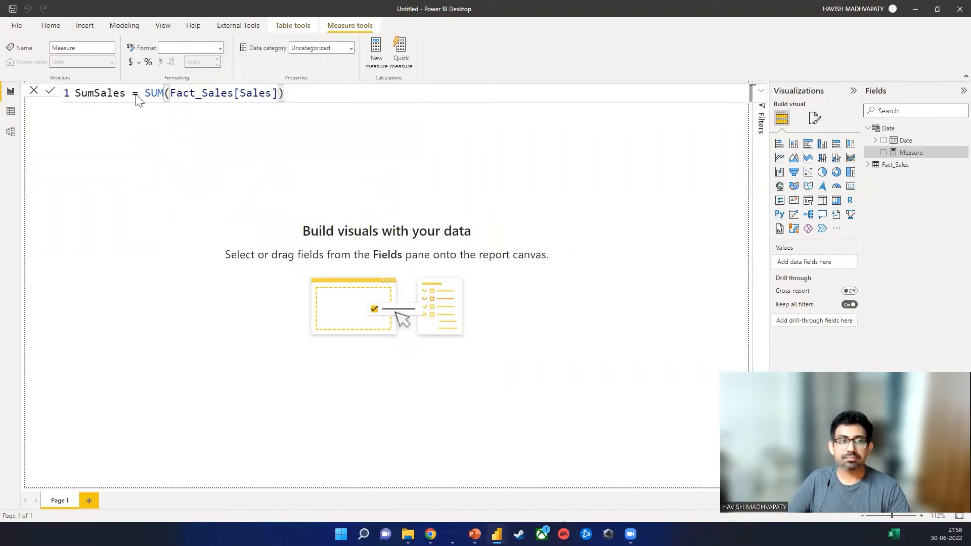
key("Return")
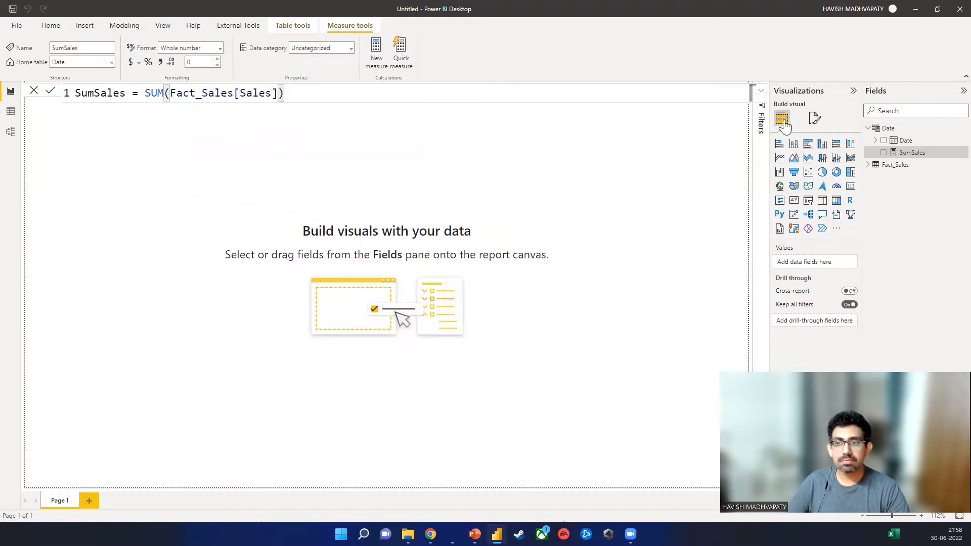
Add a matrix visual to the report page with the Date table's Date hierarchy as rows and SumSales as values.
left_click(867, 165)
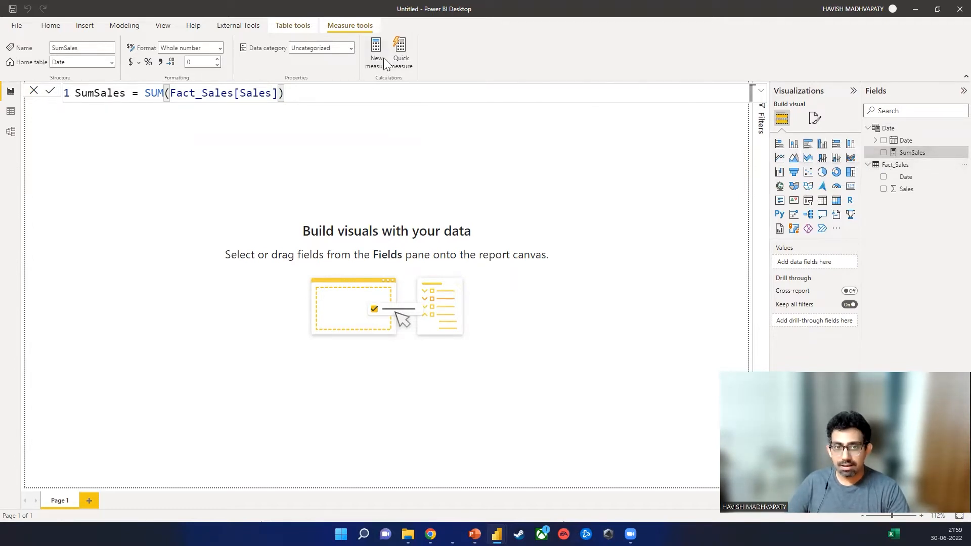
left_click(678, 196)
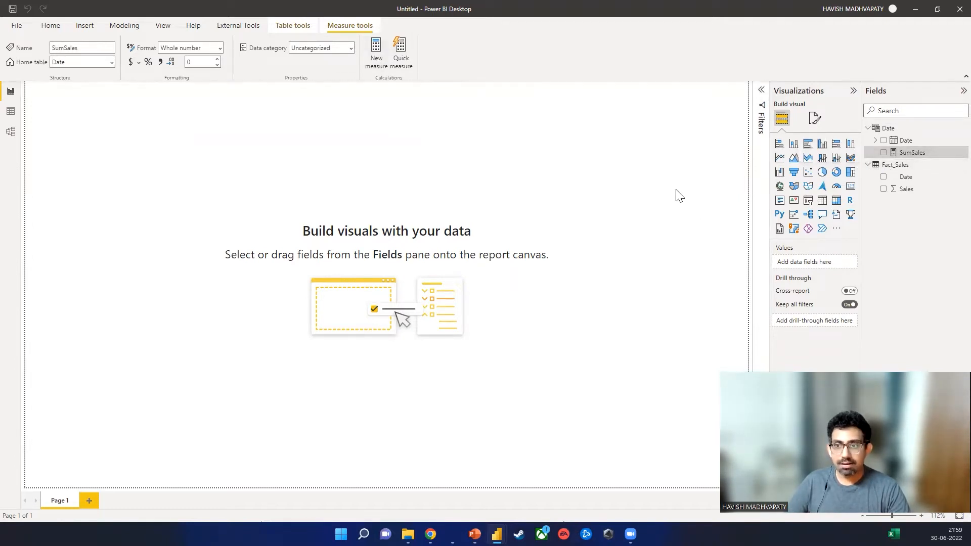
left_click(835, 200)
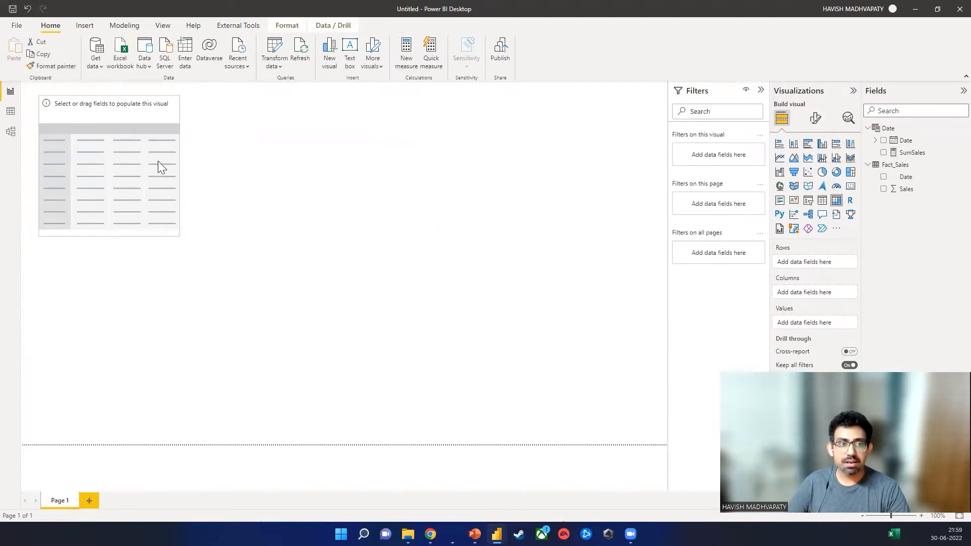
left_click(883, 141)
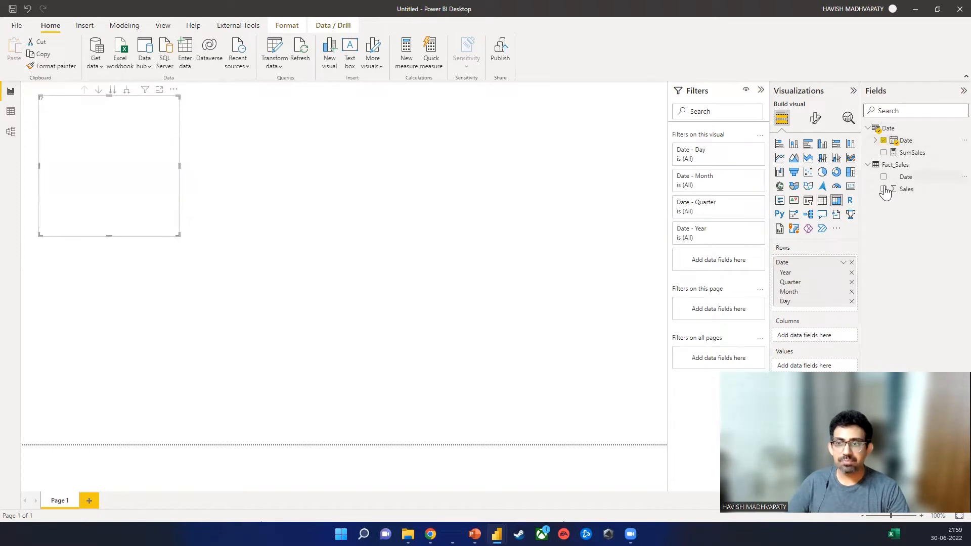
left_click(882, 153)
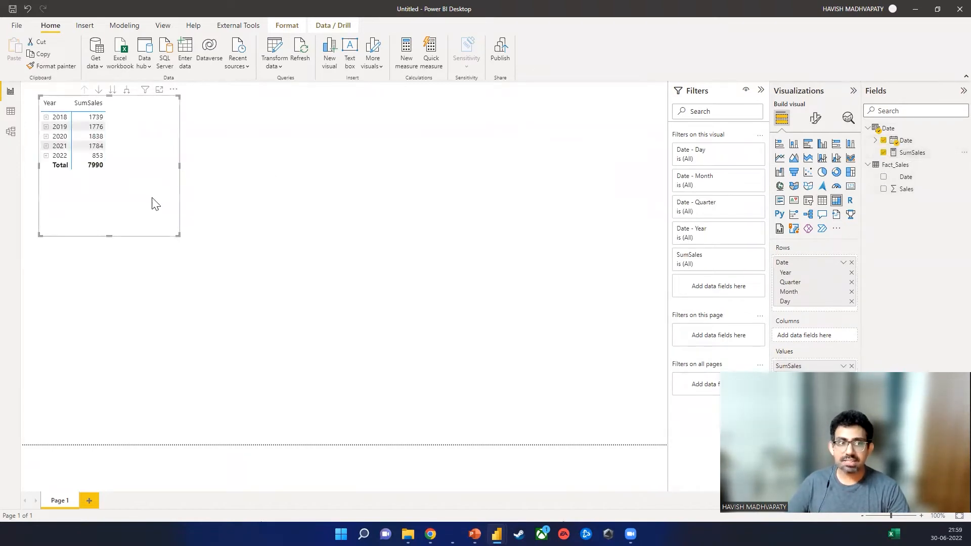
Set the matrix's global font size to 20 and enlarge the visual in width and height.
left_click(815, 118)
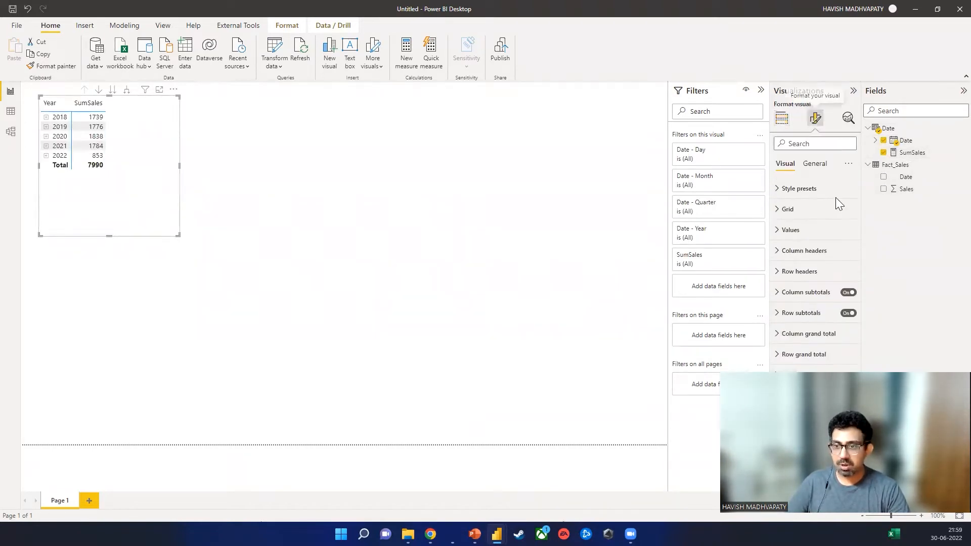
type("size")
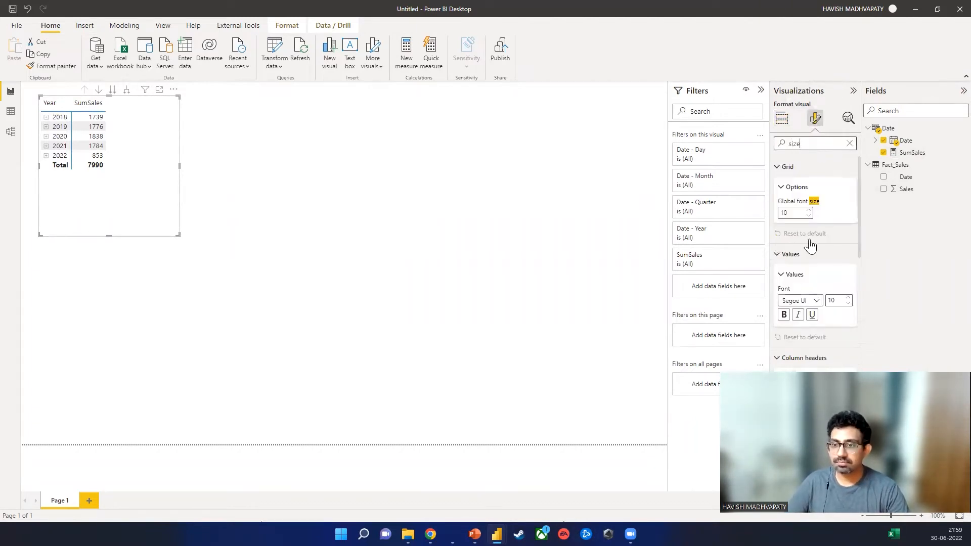
double_click(793, 213)
type("20")
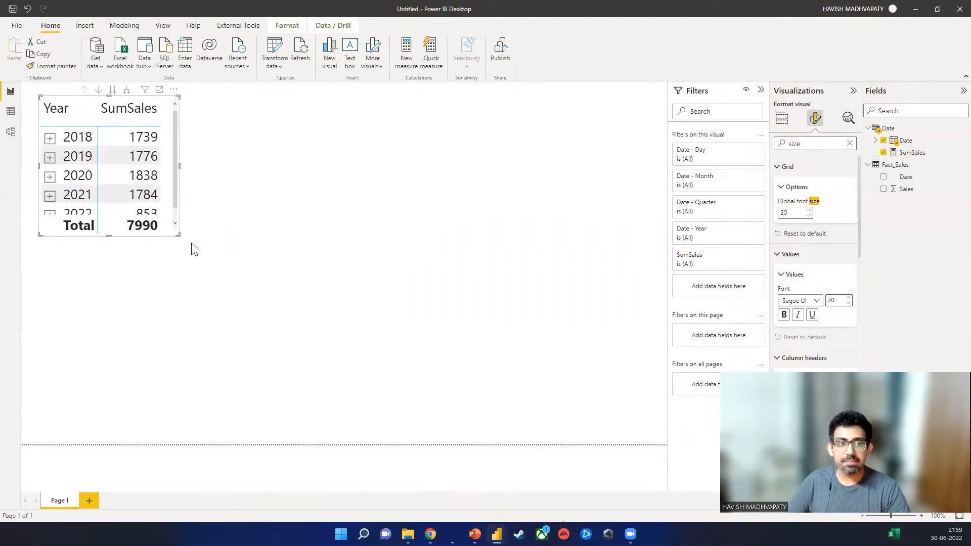
left_click_drag(178, 234, 305, 329)
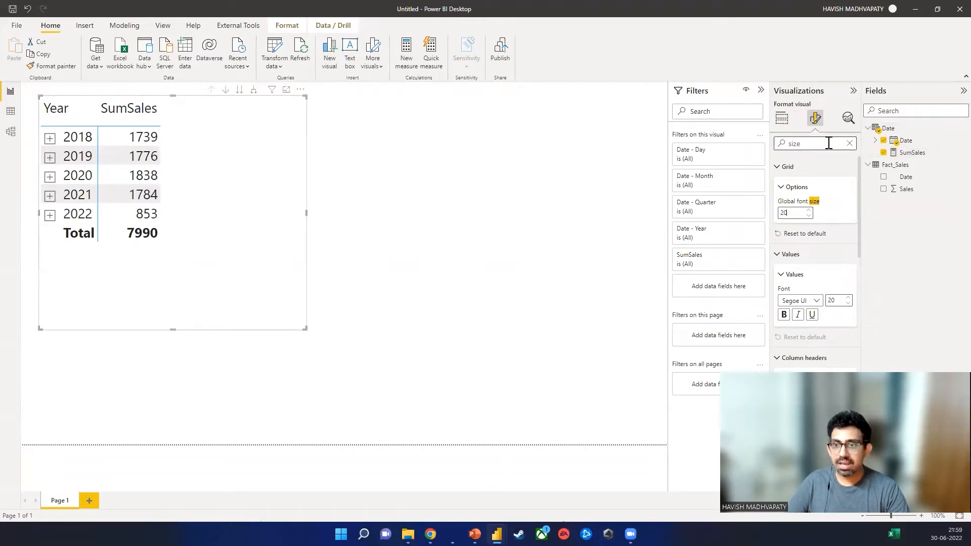
Turn on the visual border and the shadow for the matrix.
left_click(849, 143)
left_click(813, 172)
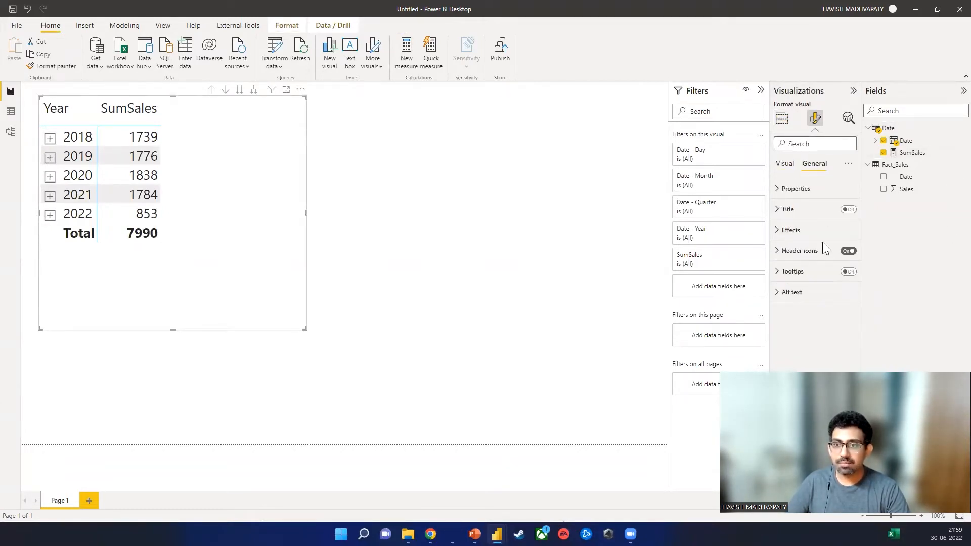
left_click(814, 229)
left_click(844, 334)
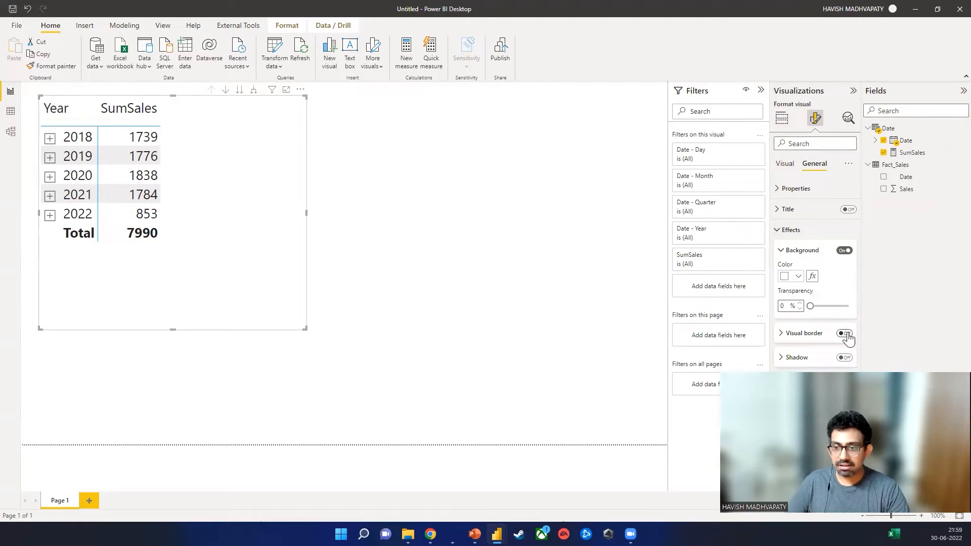
left_click(844, 357)
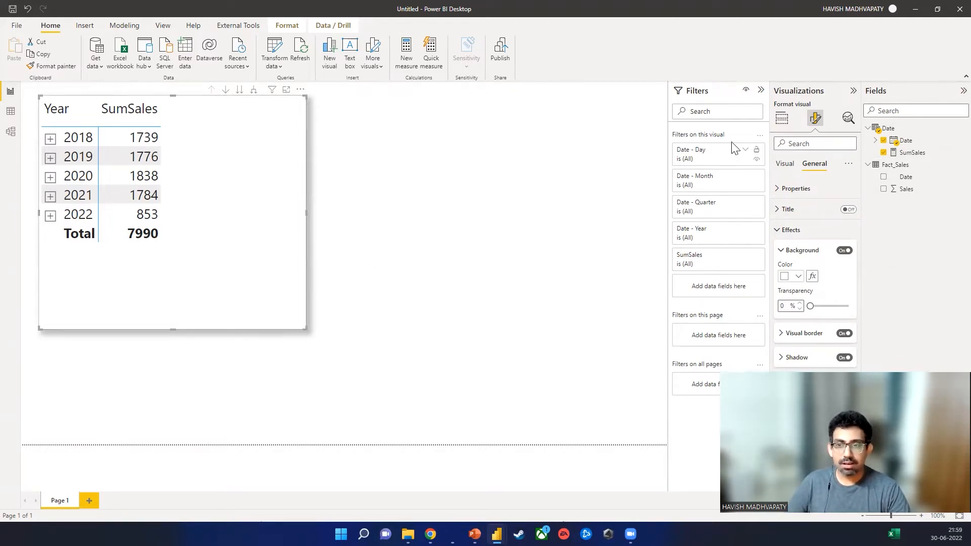
Remove the Quarter and Day levels from the matrix's row hierarchy, keeping Year and Month.
left_click(783, 119)
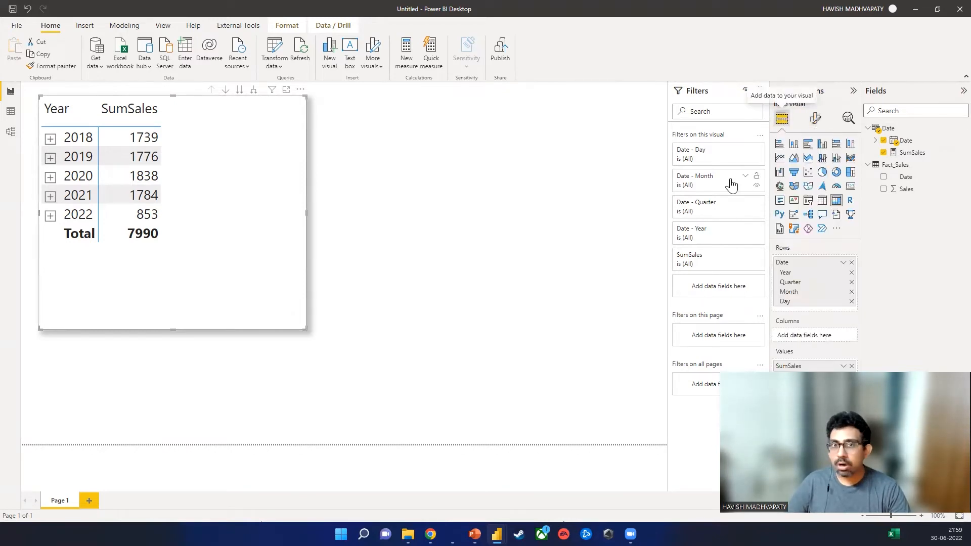
left_click(852, 282)
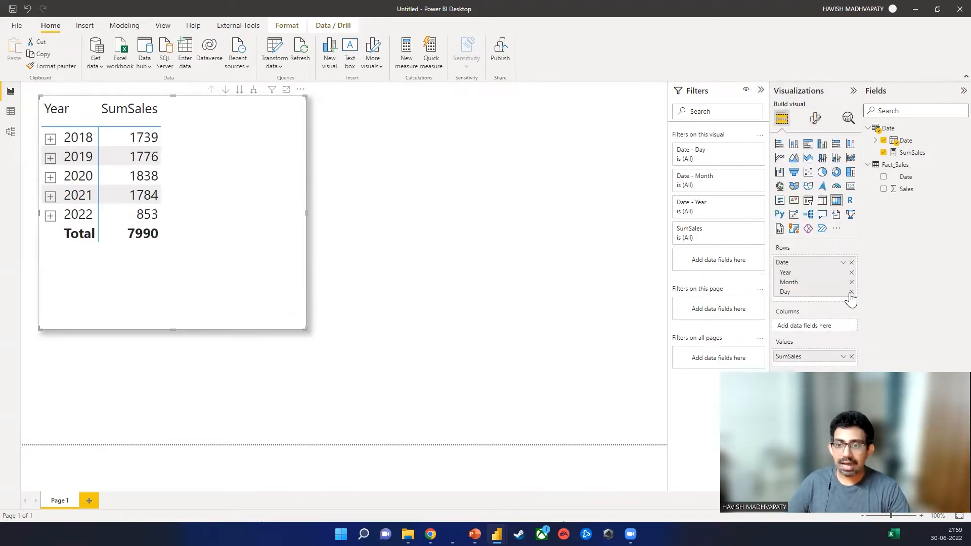
left_click(851, 293)
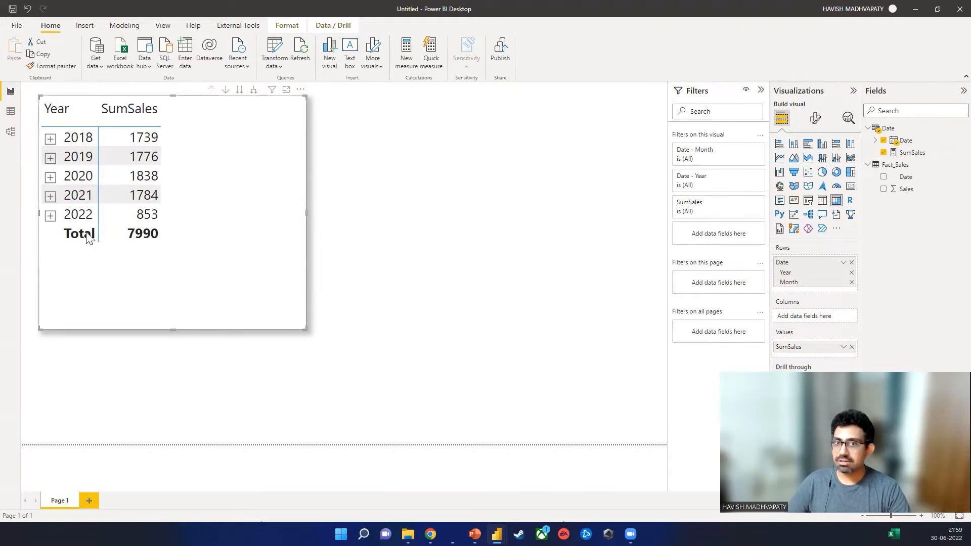
Expand 2022 in the matrix to review its monthly sales, collapse it again, and make the visual taller.
left_click(50, 216)
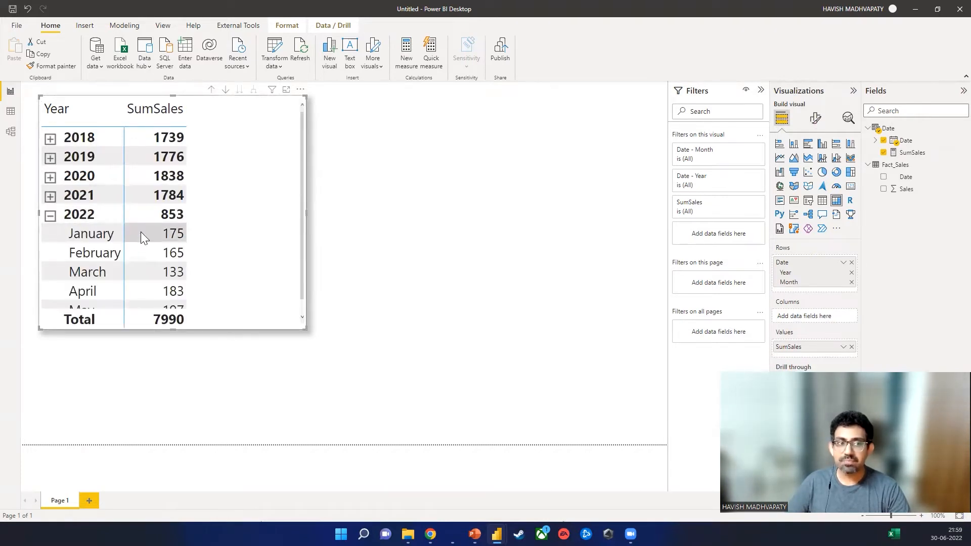
scroll(134, 247, "down", 1)
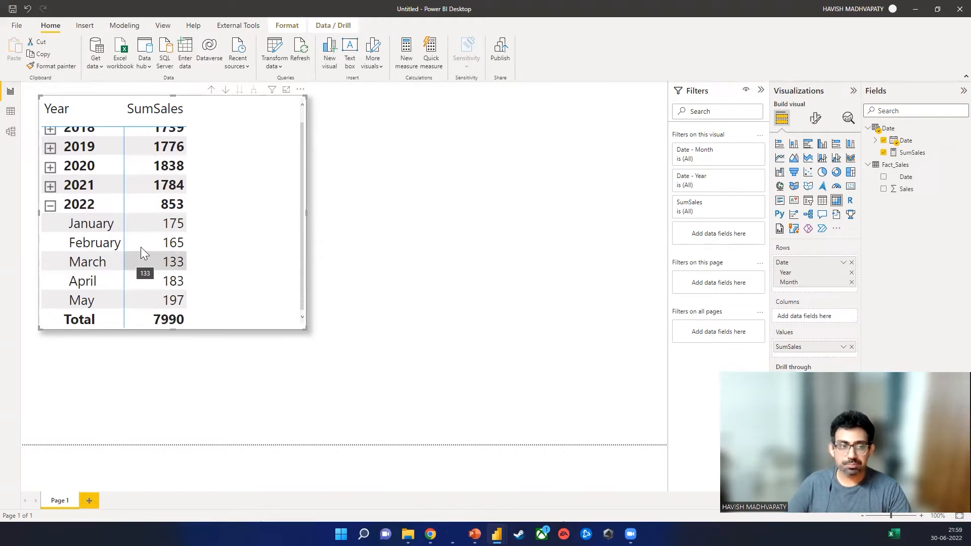
left_click(50, 204)
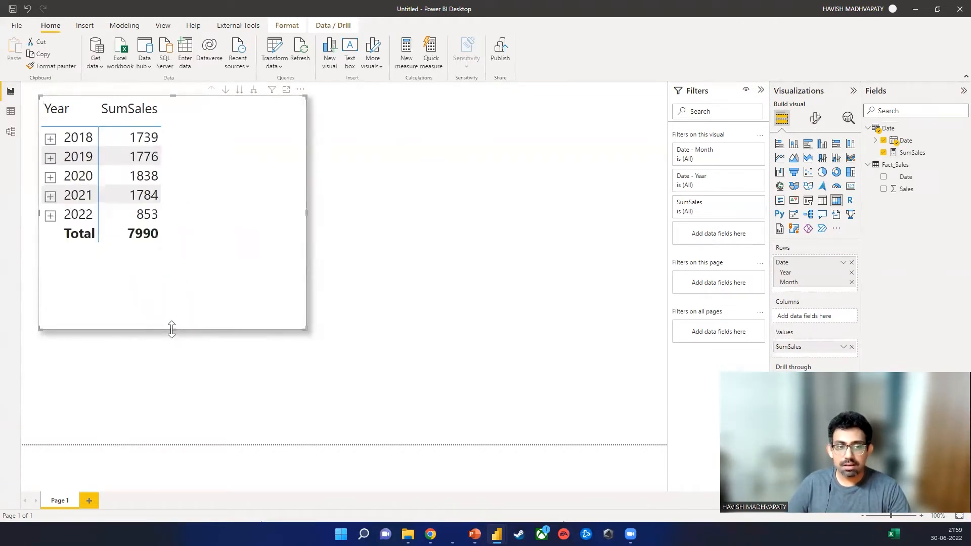
left_click_drag(172, 329, 184, 389)
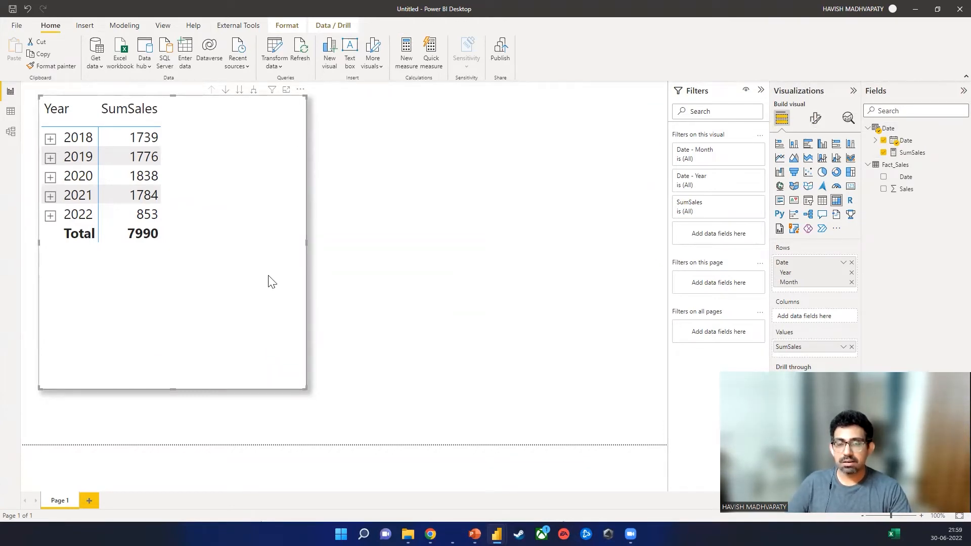
Create a new measure in the Date table and name it YoY.
left_click(411, 53)
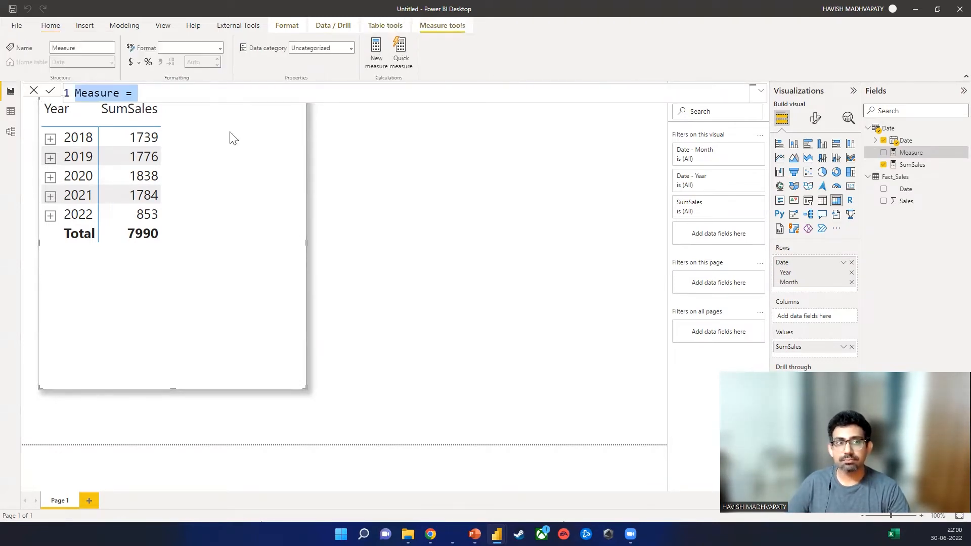
key("ctrl+shift+Right")
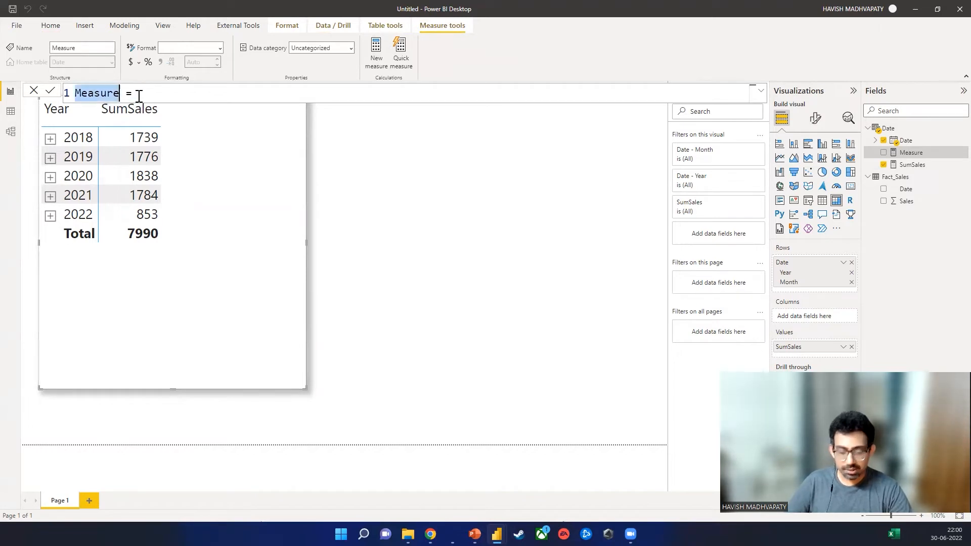
type("YoY")
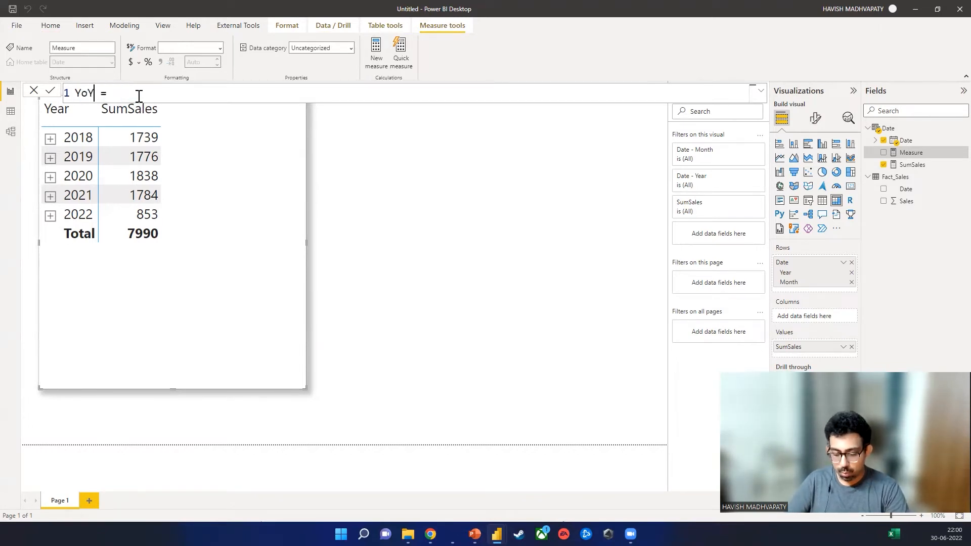
key("BackSpace")
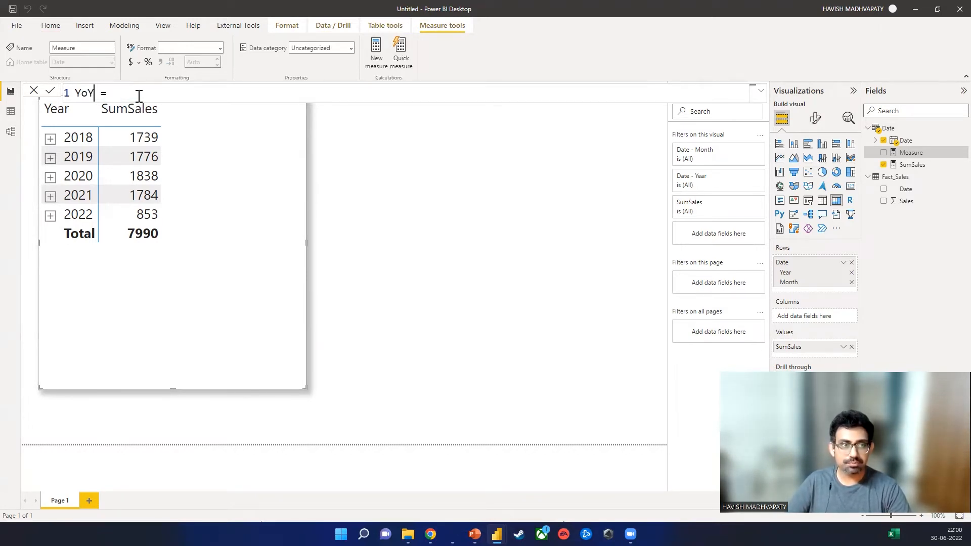
key("End")
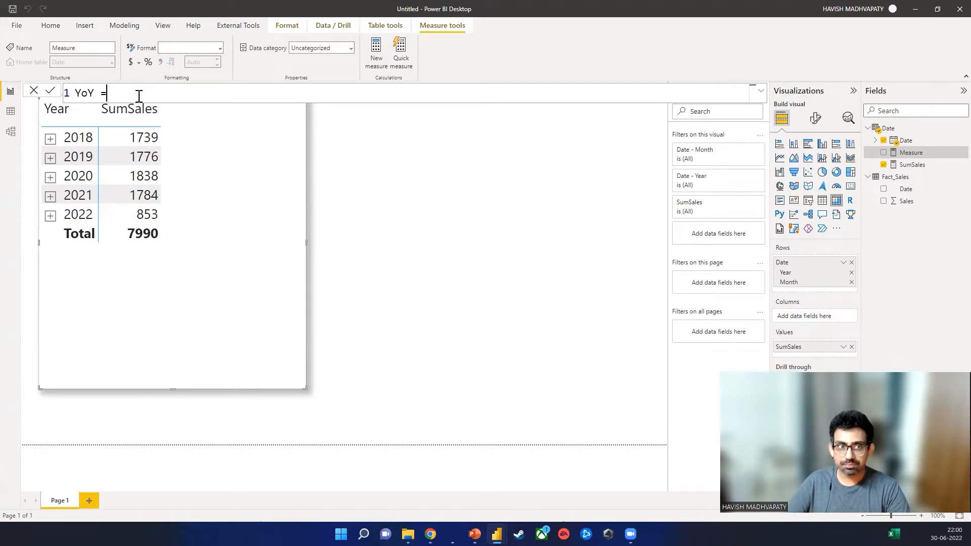
Begin the YoY formula with CALCULATE, using the [SumSales] measure as its expression.
type("C")
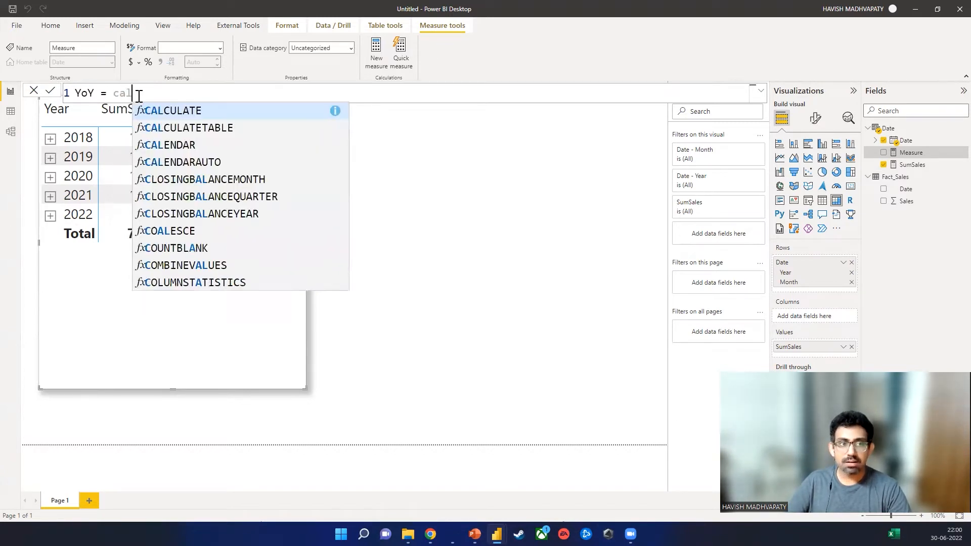
key("Tab")
type("sum")
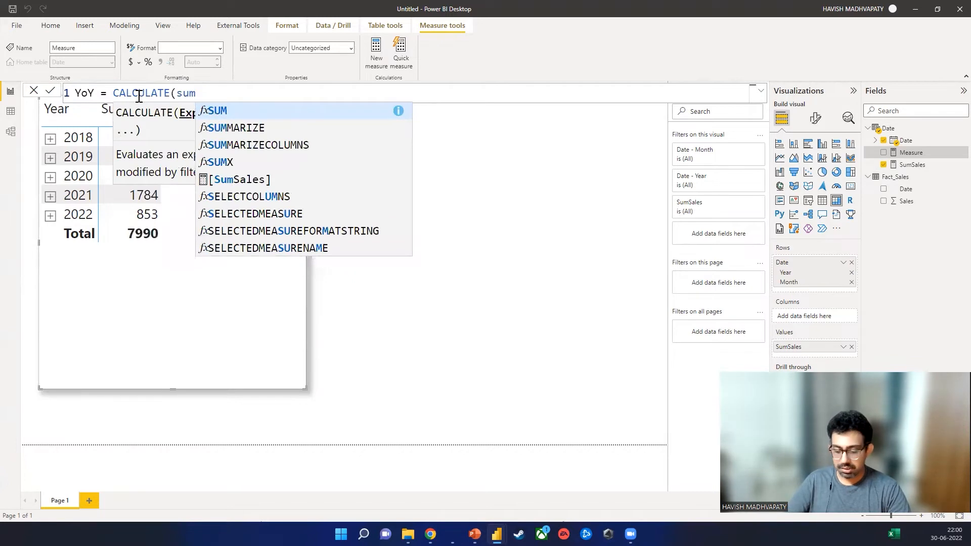
type("sal")
key("Tab")
type(", ")
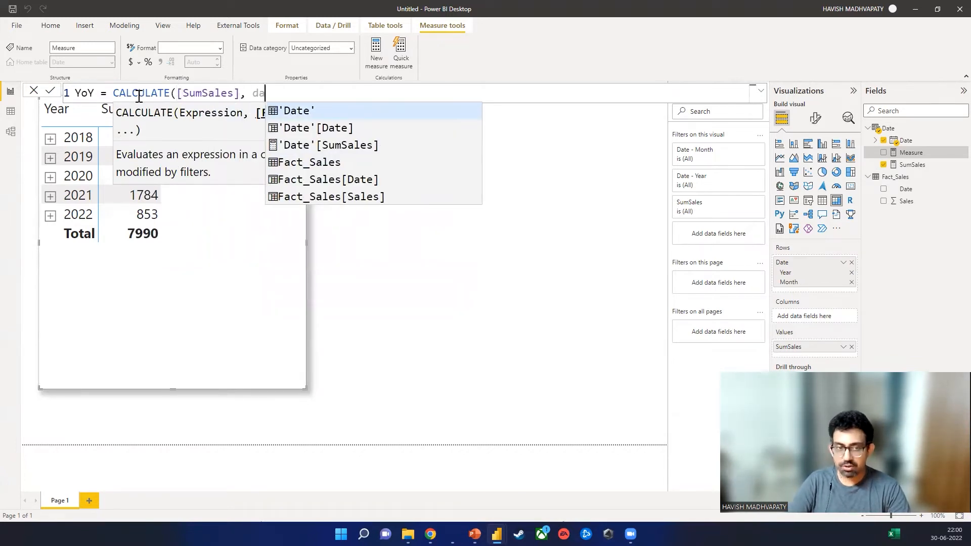
Add DATEADD as the CALCULATE filter, with 'Date'[Date] as its dates argument.
type("date")
key("Down")
key("Up")
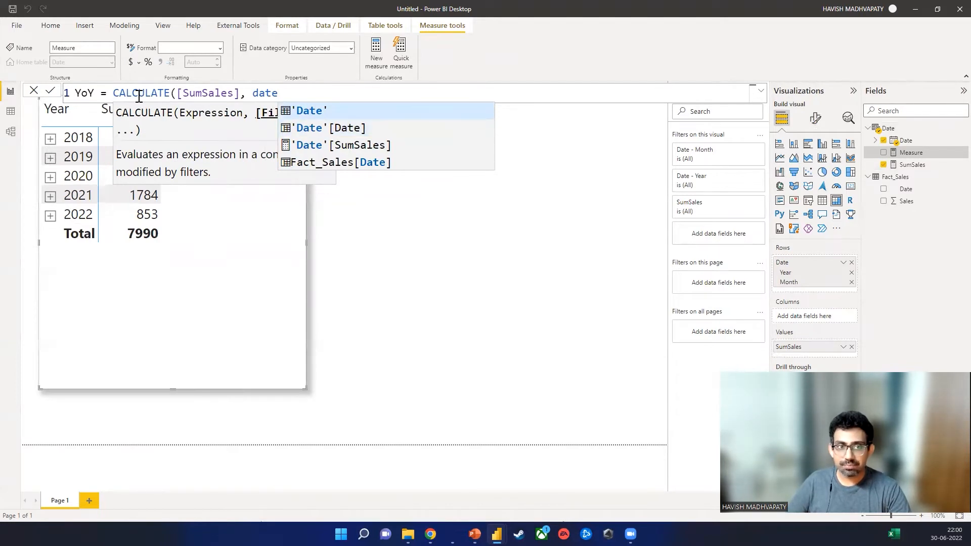
key("Escape")
key("Left")
key("Left")
key("Left")
key("Left")
key("Left")
key("Right")
key("Right")
key("Right")
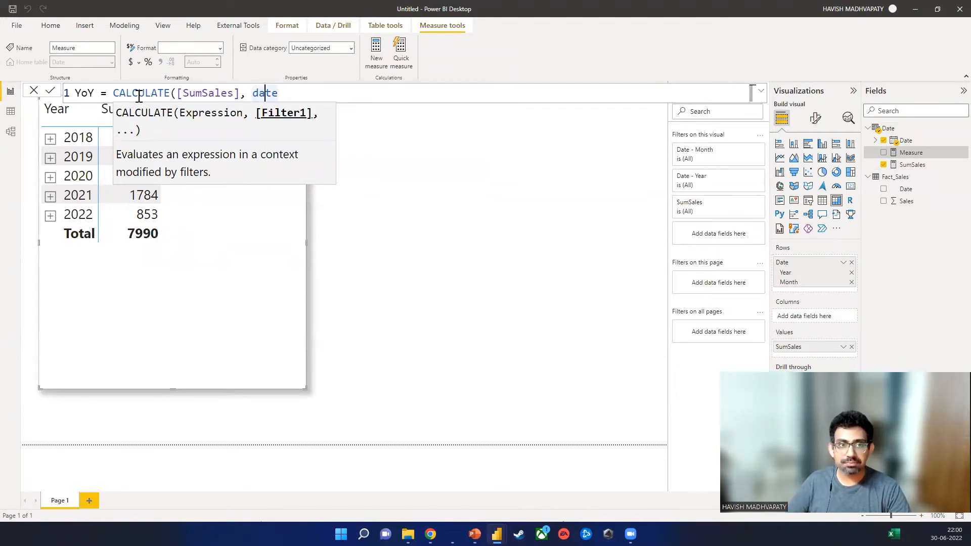
key("Right")
key("Right")
type("add")
key("Tab")
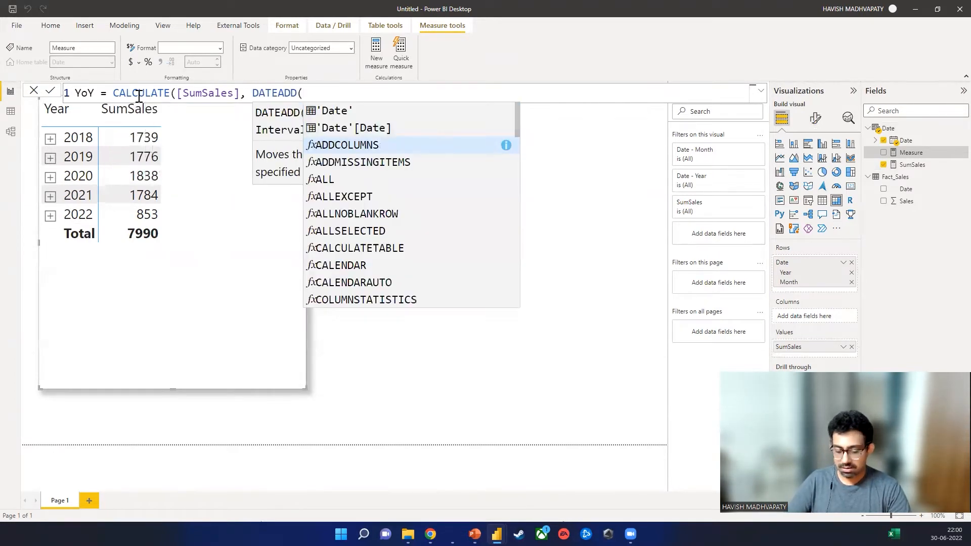
type("date")
key("Up")
key("Tab")
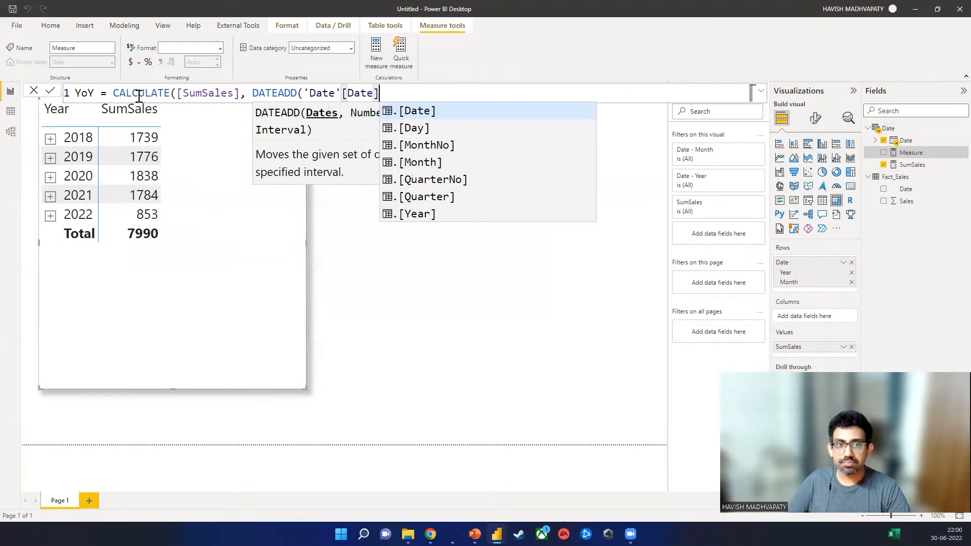
Complete DATEADD with -1 as the number of intervals and YEAR as the interval, then commit the YoY measure.
type(", ")
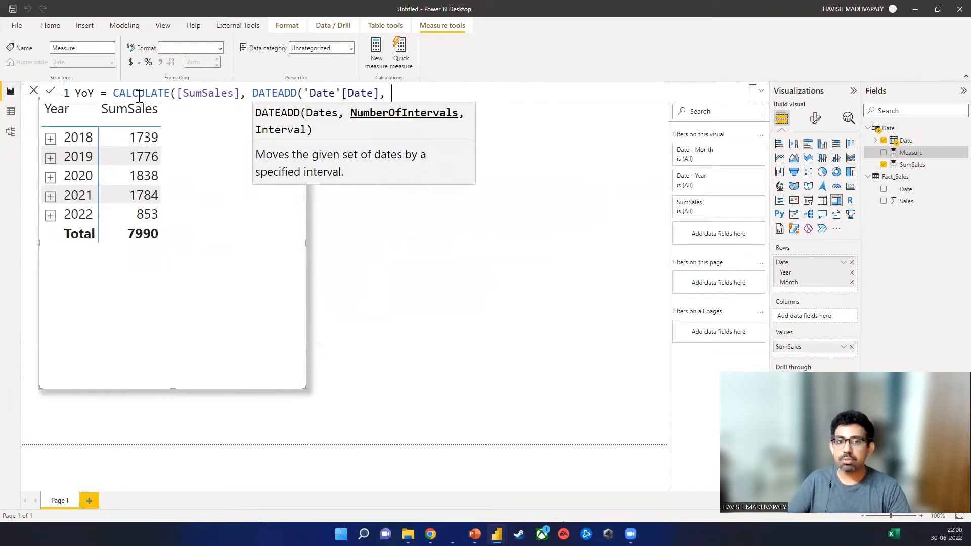
type("-1, ")
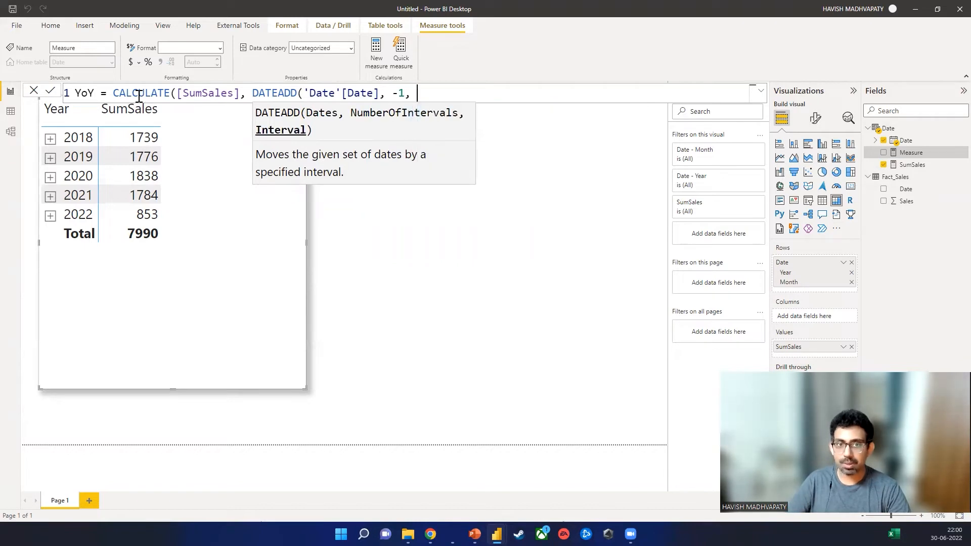
type("year")
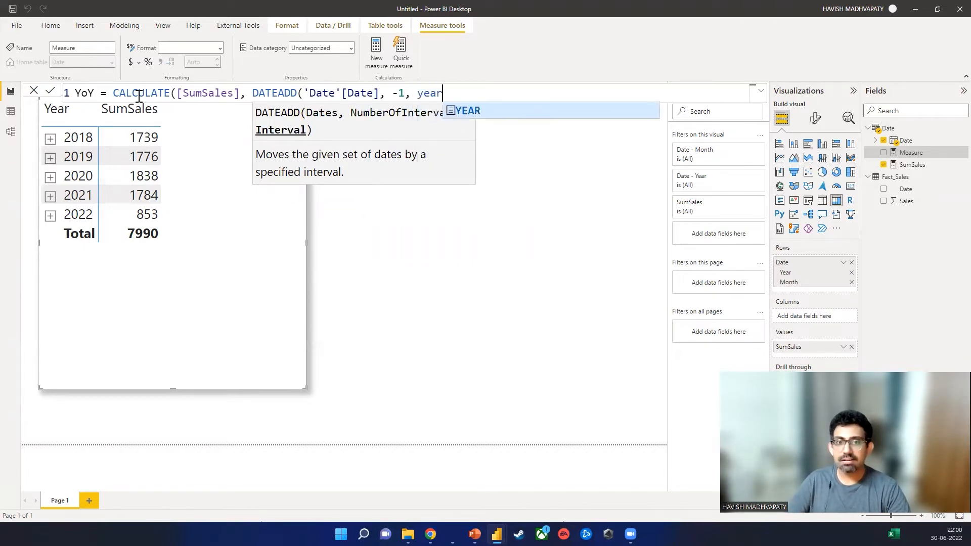
type(")")
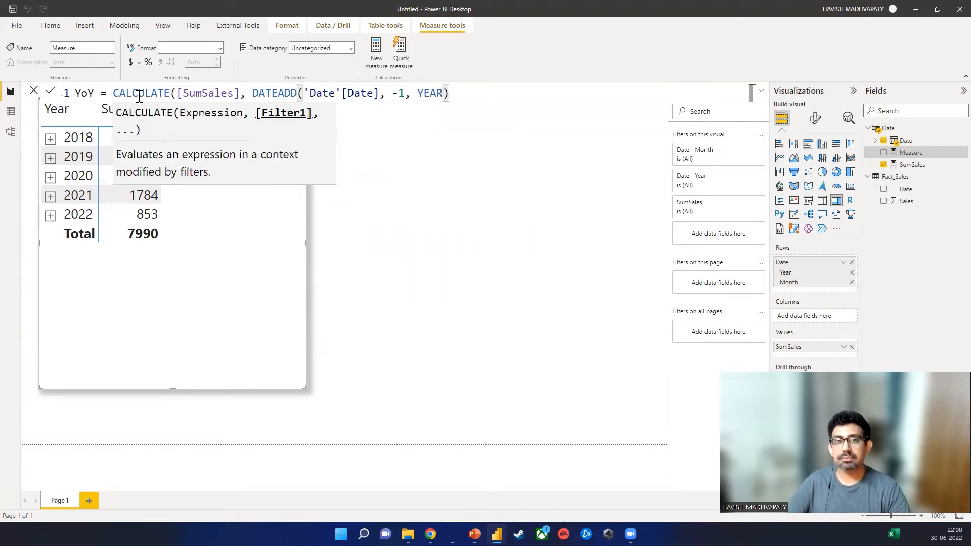
type(" )")
key("Return")
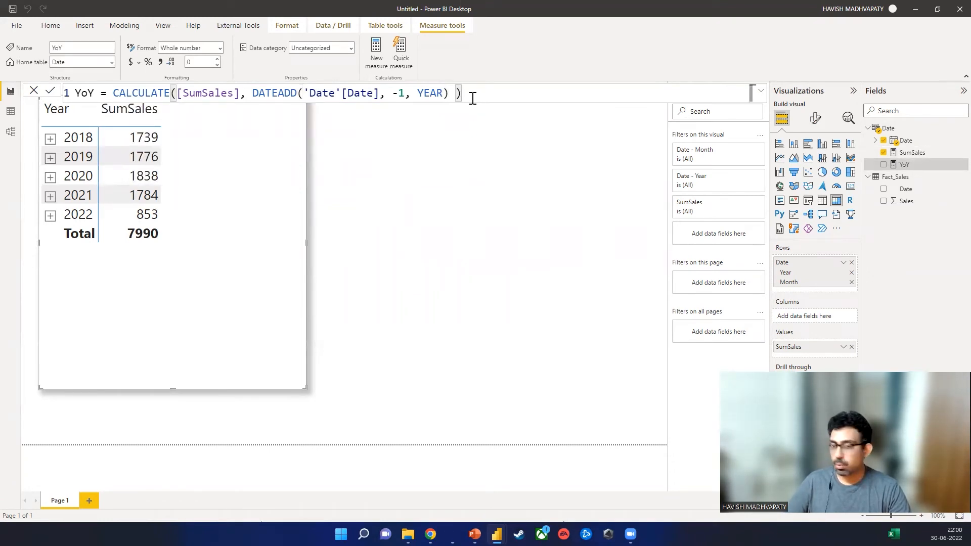
Add the YoY measure to the matrix's values and expand 2022 to compare its months.
left_click(411, 211)
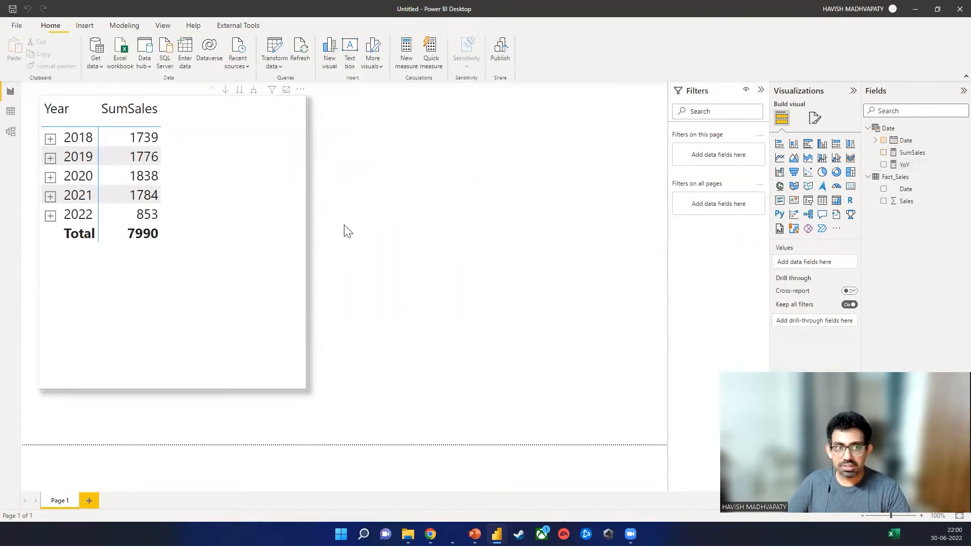
left_click_drag(904, 166, 829, 353)
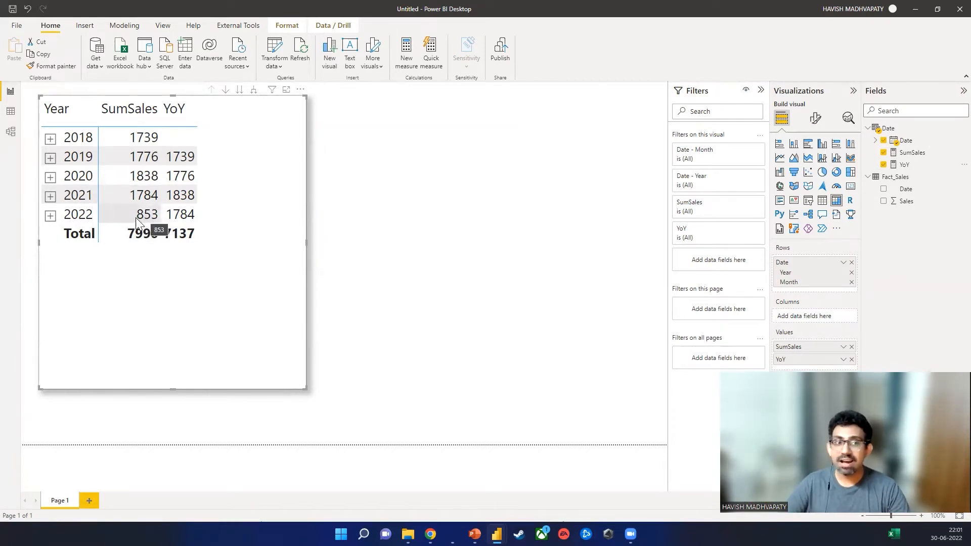
left_click(50, 216)
scroll(152, 248, "down", 3)
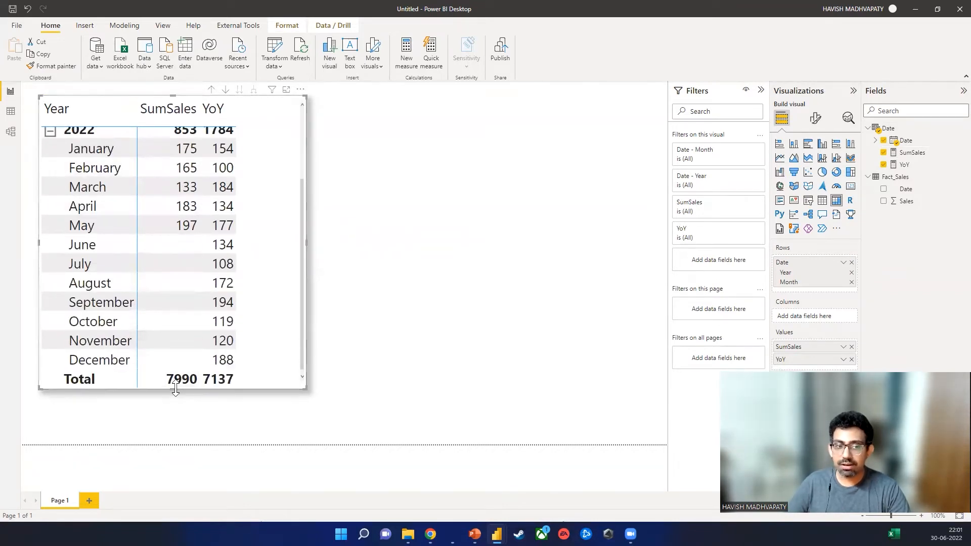
Enlarge the matrix in height and width, and collapse 2022 again.
left_click_drag(173, 390, 168, 430)
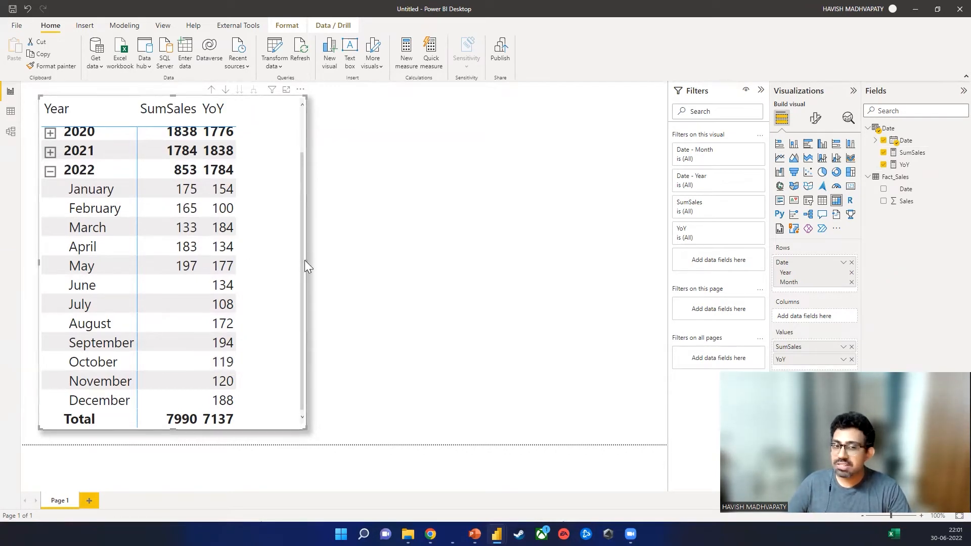
left_click_drag(306, 264, 349, 261)
scroll(141, 238, "up", 3)
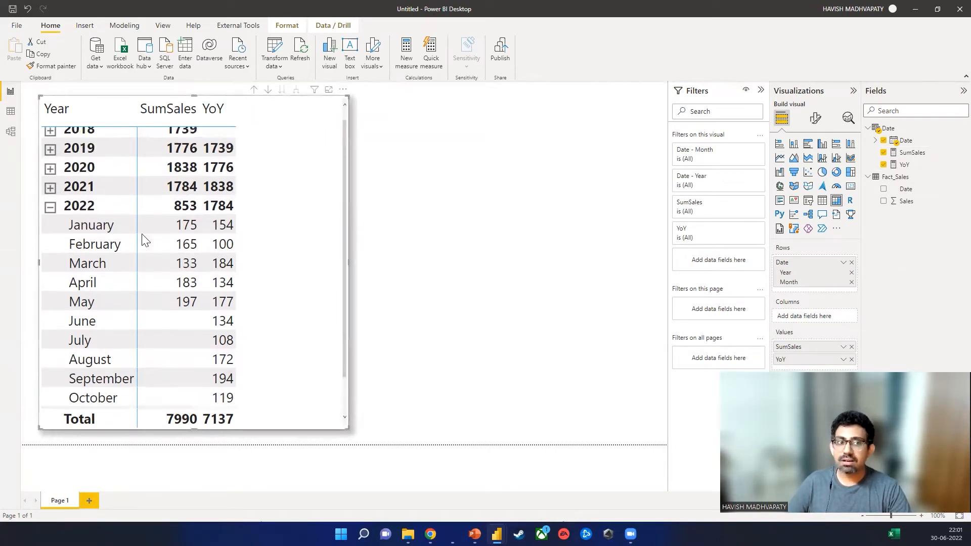
left_click(50, 216)
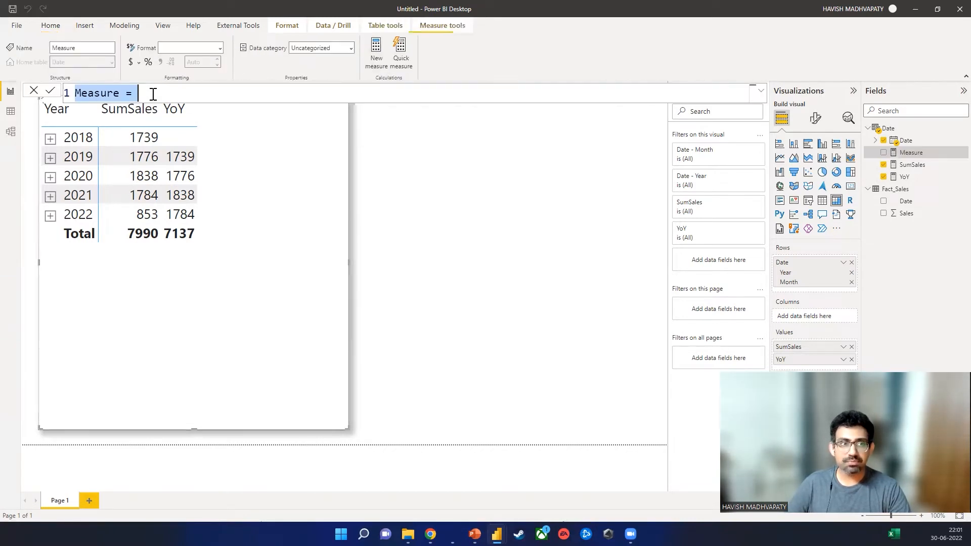
Create a new measure named YoY Change and begin its formula with DIVIDE.
type("Yo")
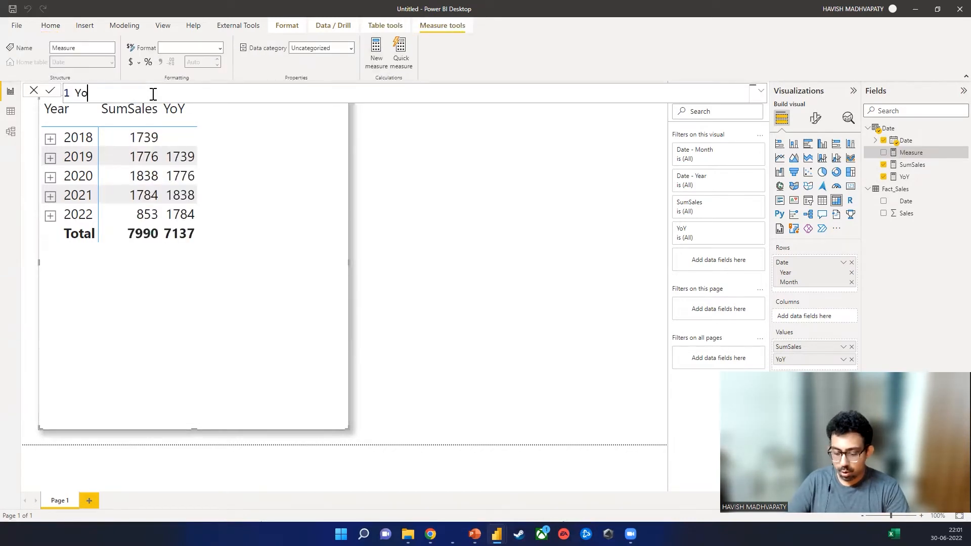
type("Y Change")
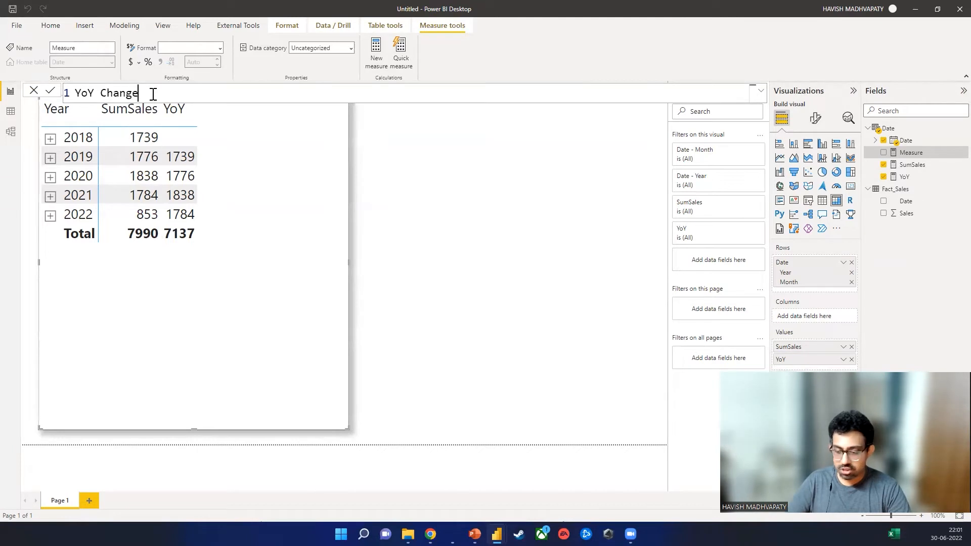
type(" = ")
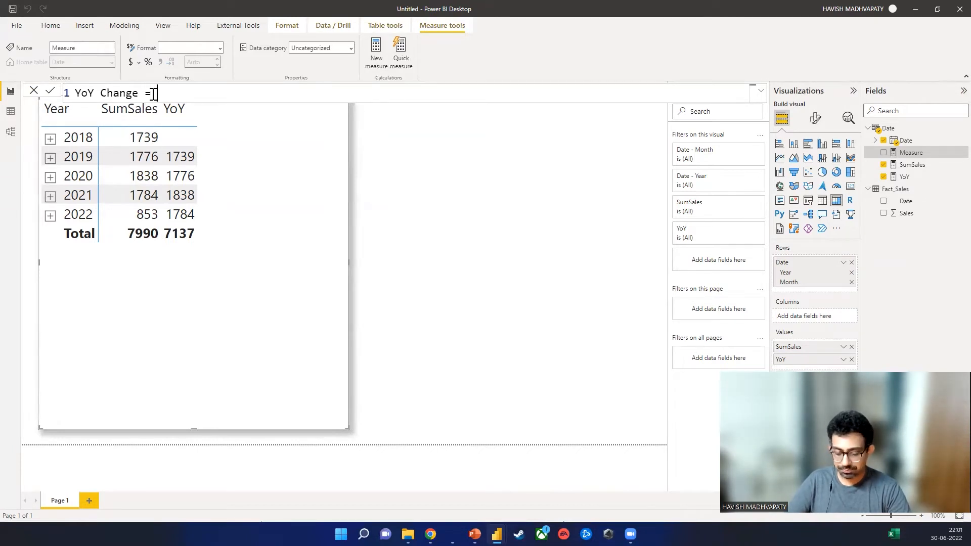
type("DIVIDE(")
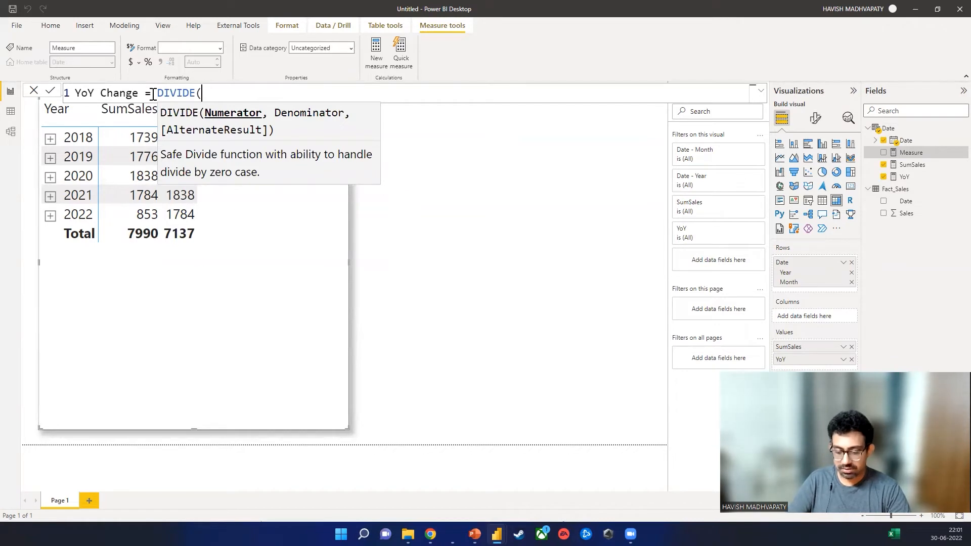
Enter [SumSales] - [YoY] as the numerator of the DIVIDE function.
type("sum")
key("Down")
key("Down")
key("Down")
key("Down")
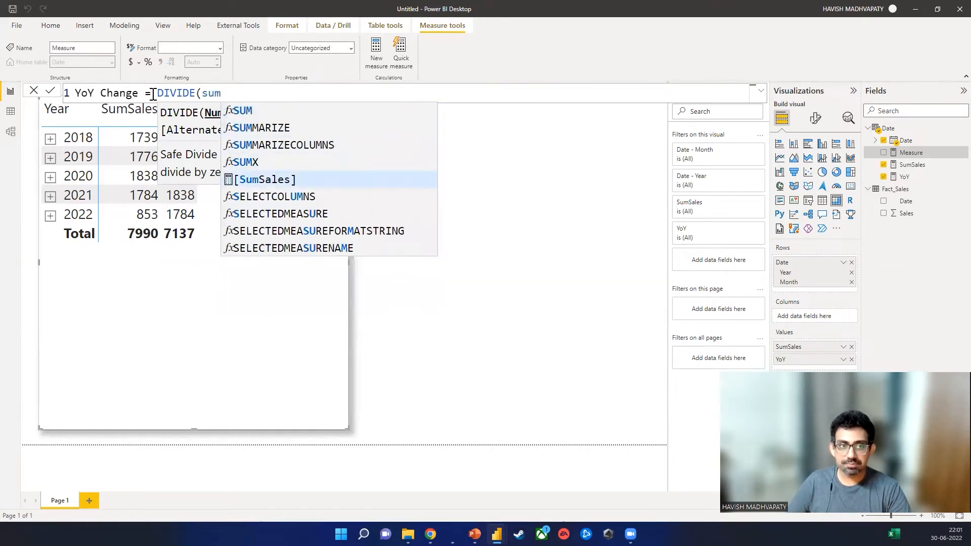
key("Tab")
type("- ")
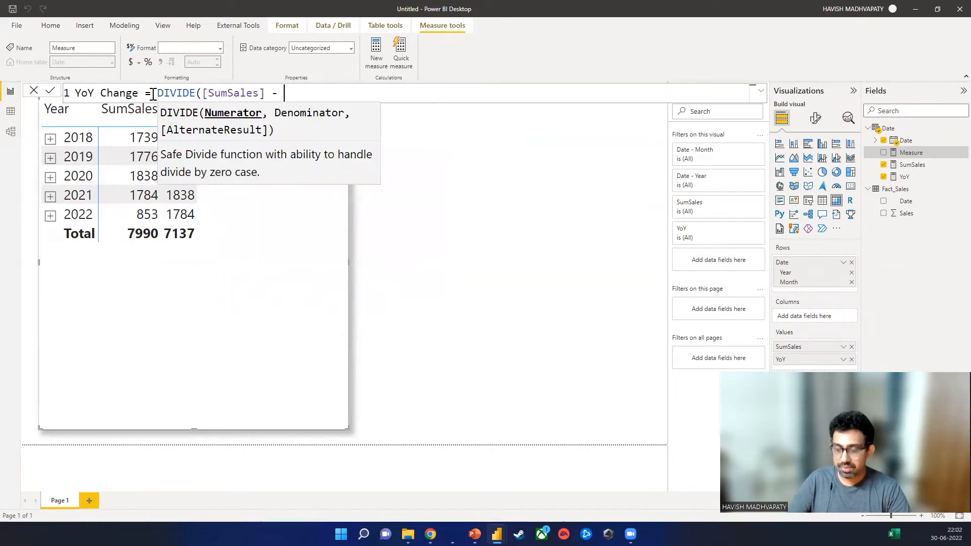
type("yoy")
key("Tab")
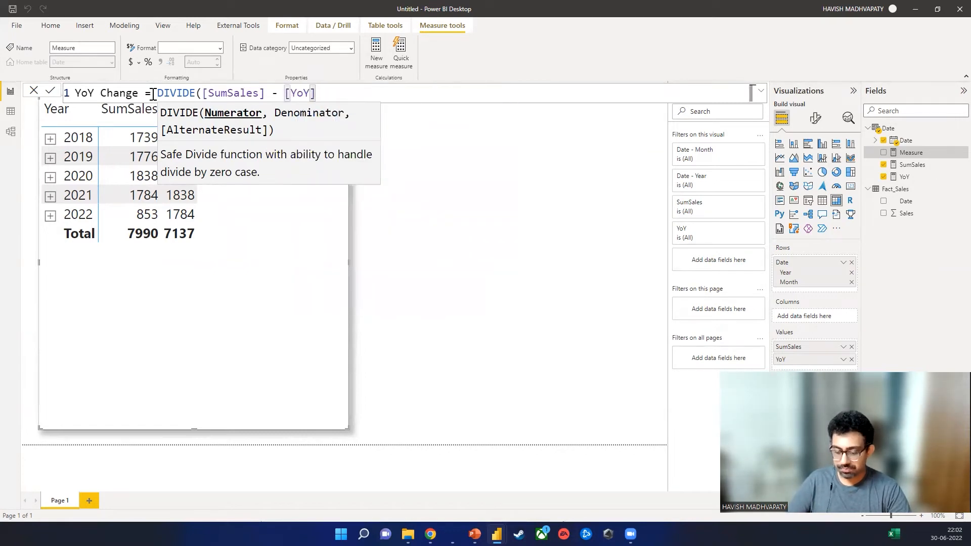
Set [YoY] as the DIVIDE denominator, close the formula and commit the YoY Change measure.
type(", yoy")
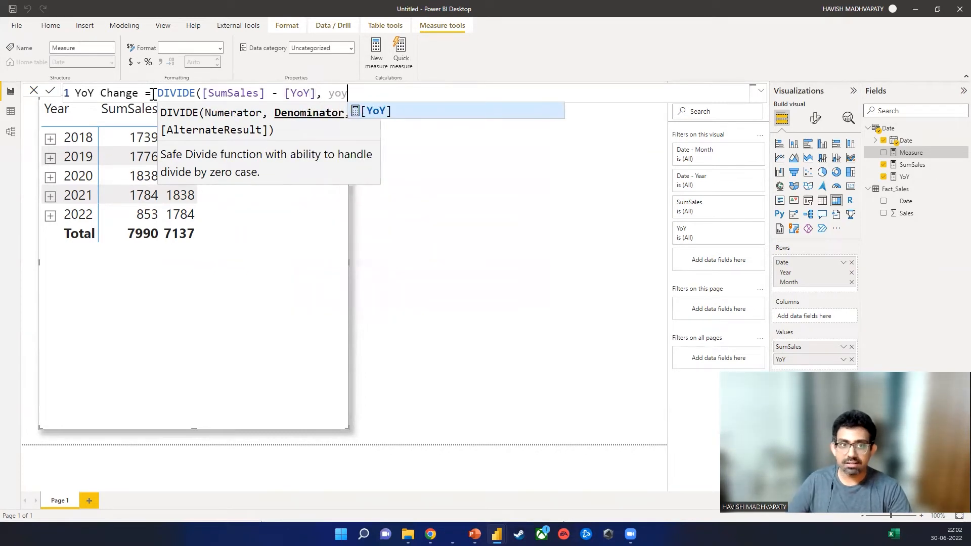
key("Tab")
type(")")
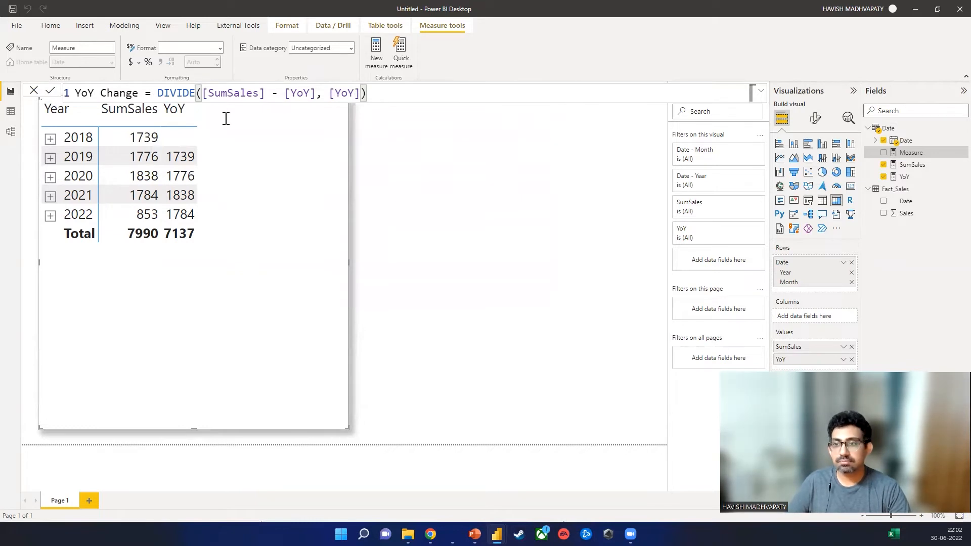
key("Return")
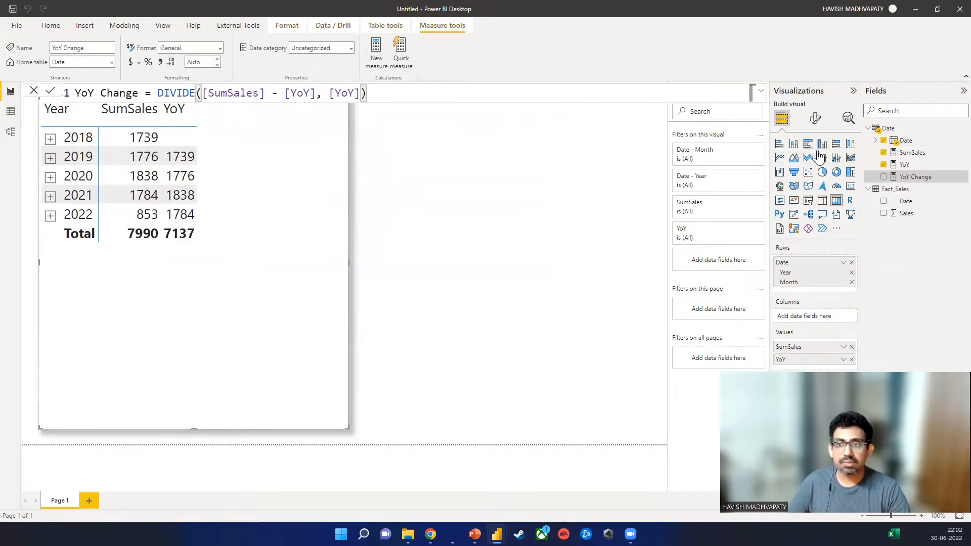
Format the YoY Change measure as a percentage and add it to the matrix's values.
left_click(148, 63)
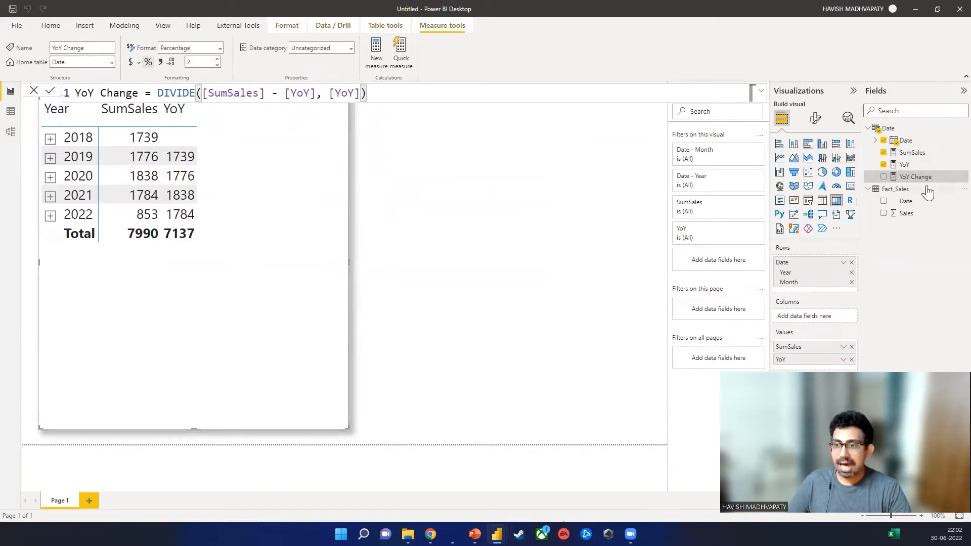
left_click_drag(925, 177, 818, 365)
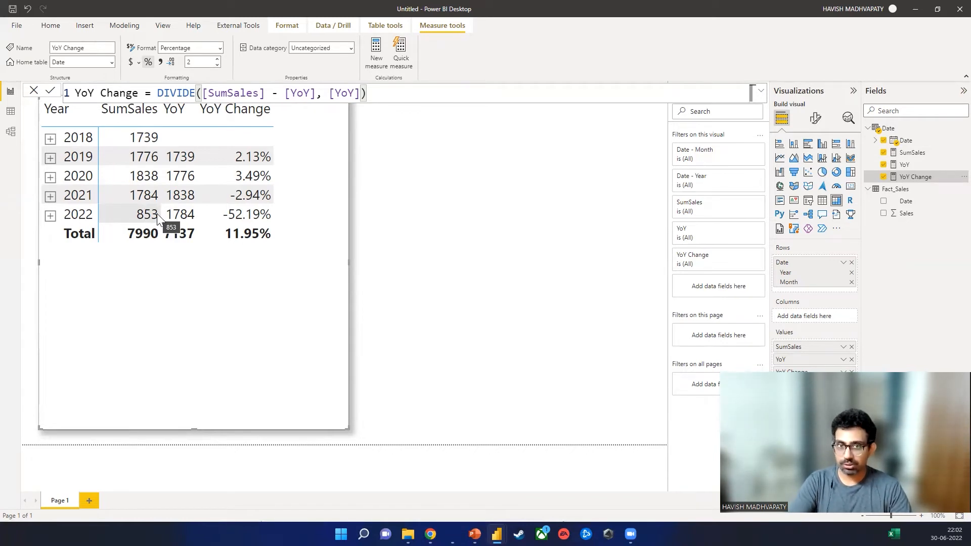
Expand 2022 in the matrix to examine its monthly SumSales, YoY and YoY Change values, and collapse it again.
left_click(50, 215)
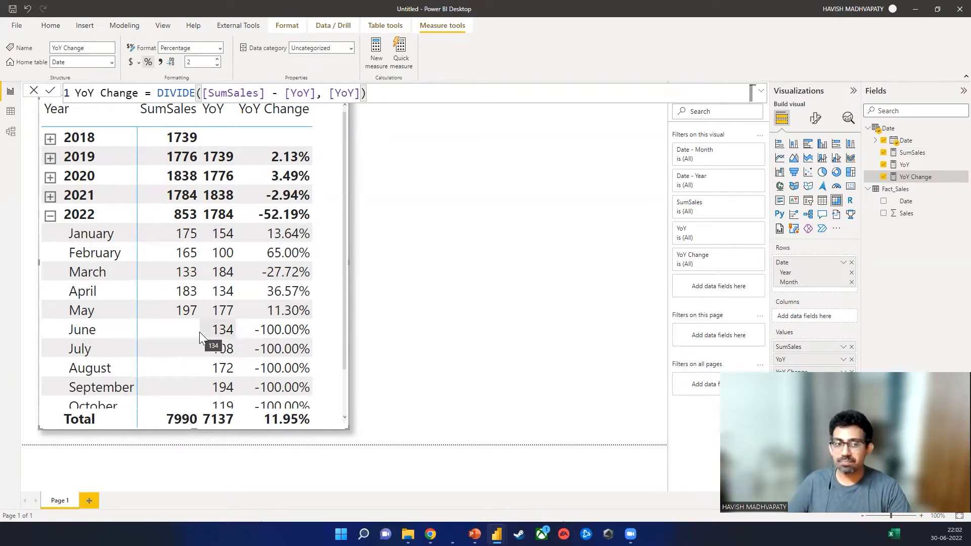
scroll(200, 331, "down", 2)
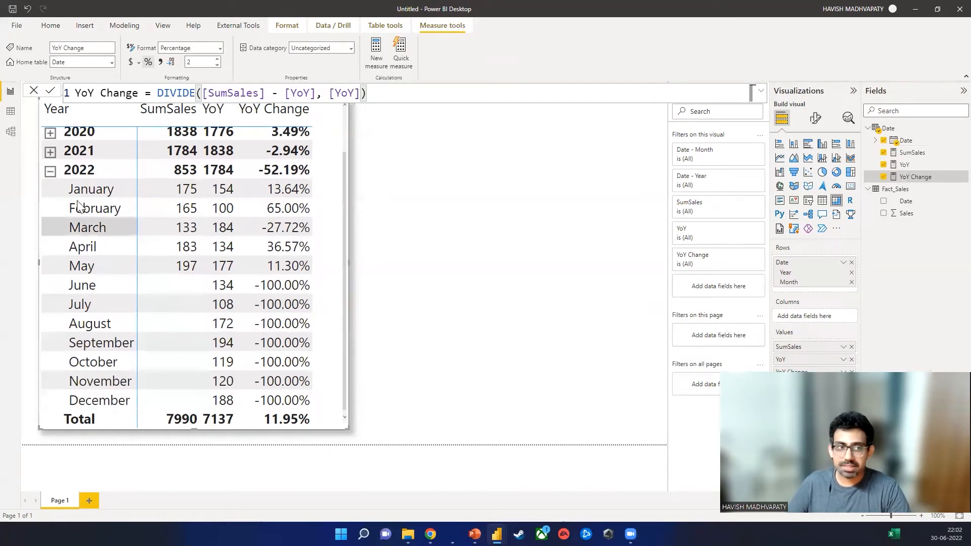
left_click(50, 172)
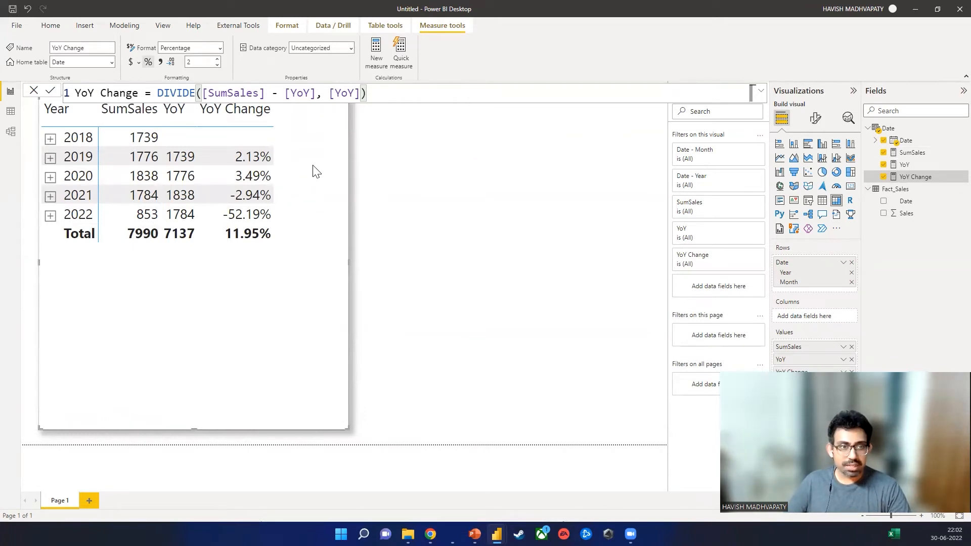
Narrow the matrix visual so its width closely fits the Year to YoY Change columns, keeping it selected.
left_click(353, 260)
left_click(346, 267)
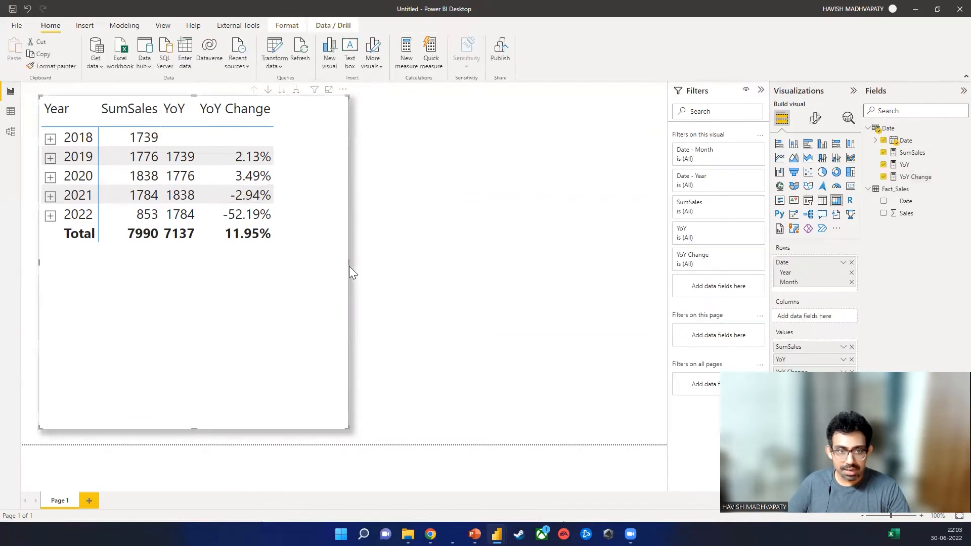
left_click_drag(349, 263, 292, 263)
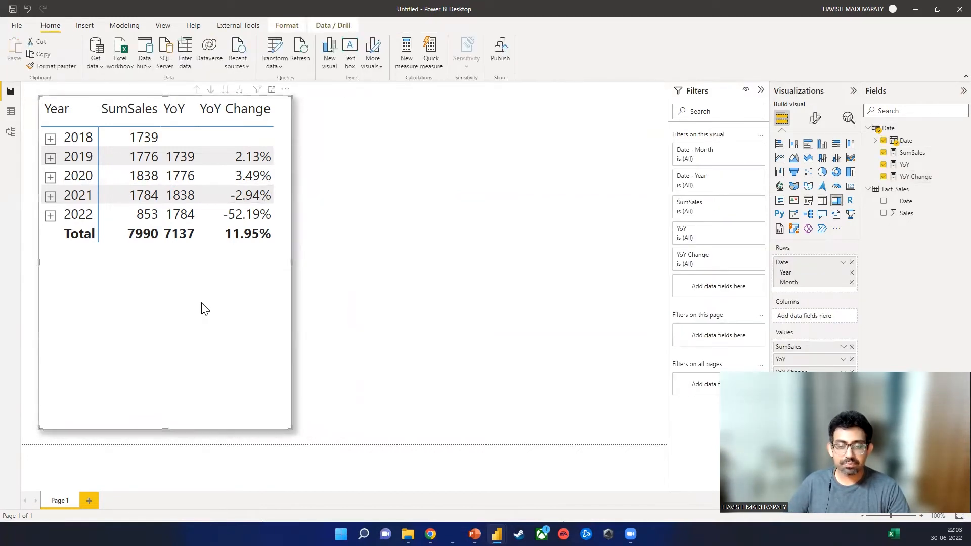
left_click(386, 254)
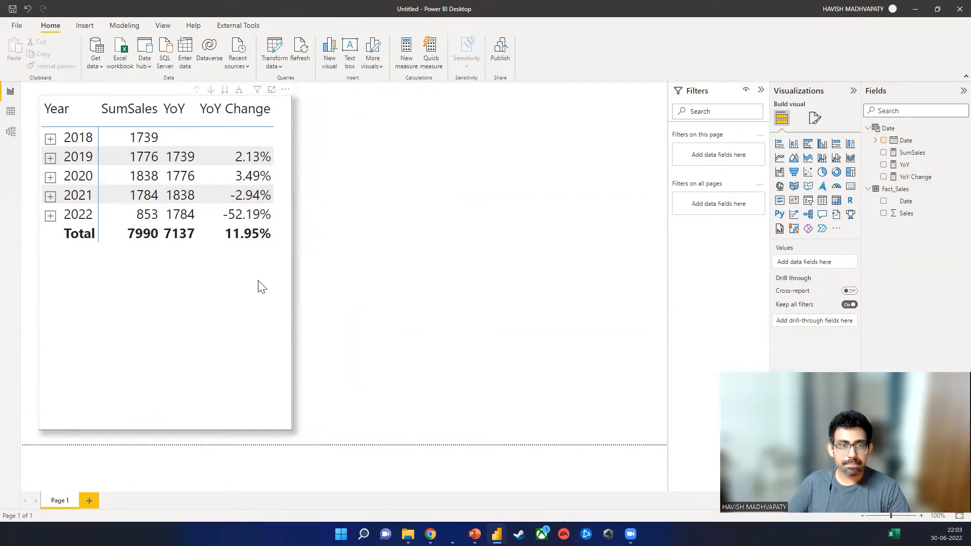
left_click(261, 286)
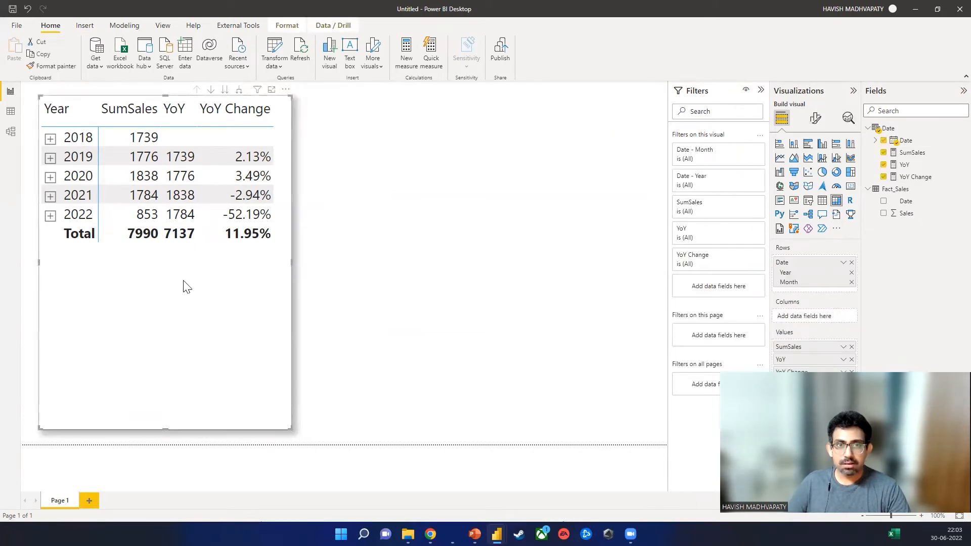
Create a new measure named YoY Partial Year and start a new formula line after the equals sign.
left_click(406, 61)
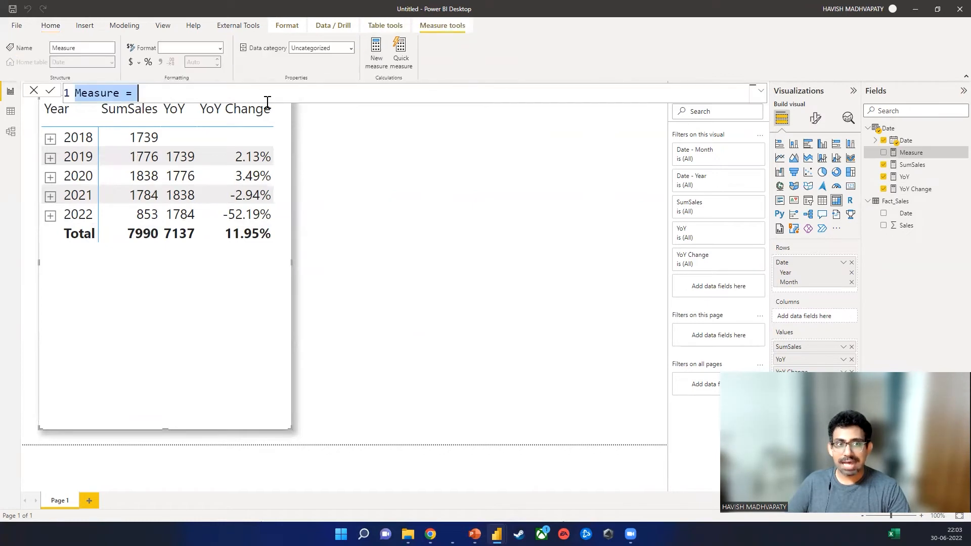
type("YoY")
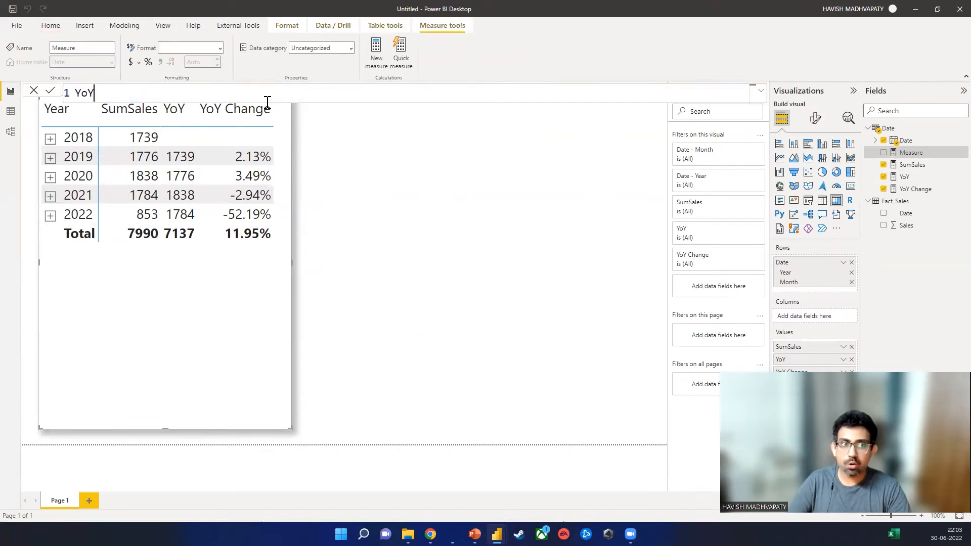
type(" Partial YoY")
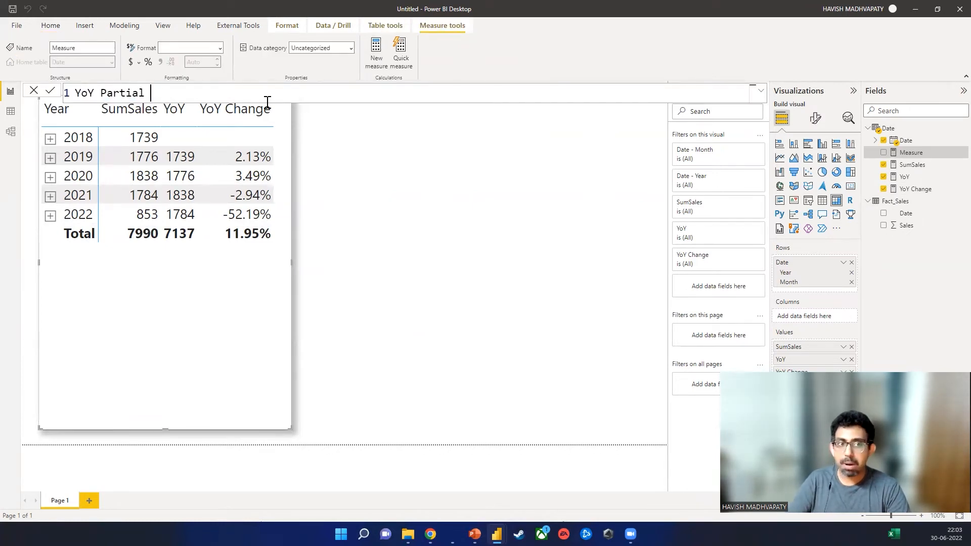
key("BackSpace")
key("BackSpace")
key("BackSpace")
type("Year")
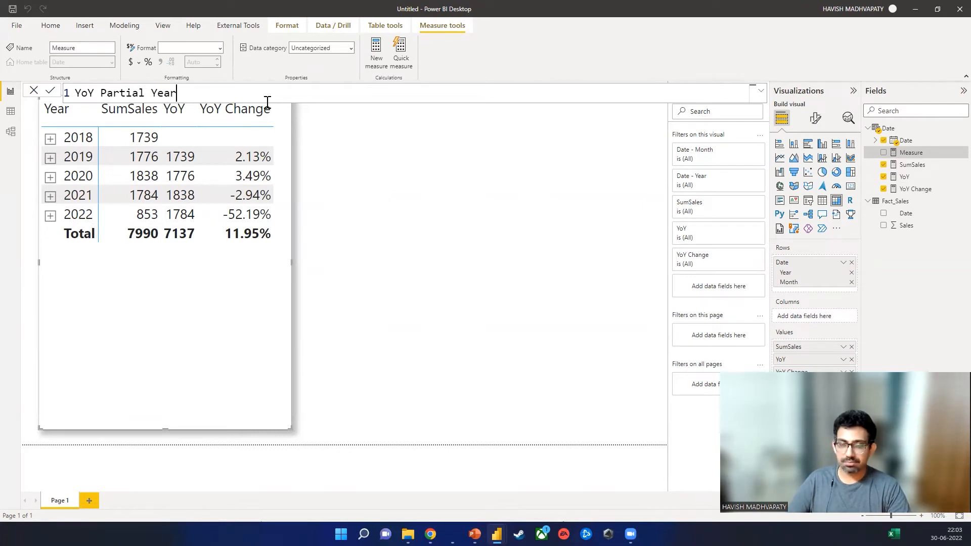
type(" =")
key("shift+Return")
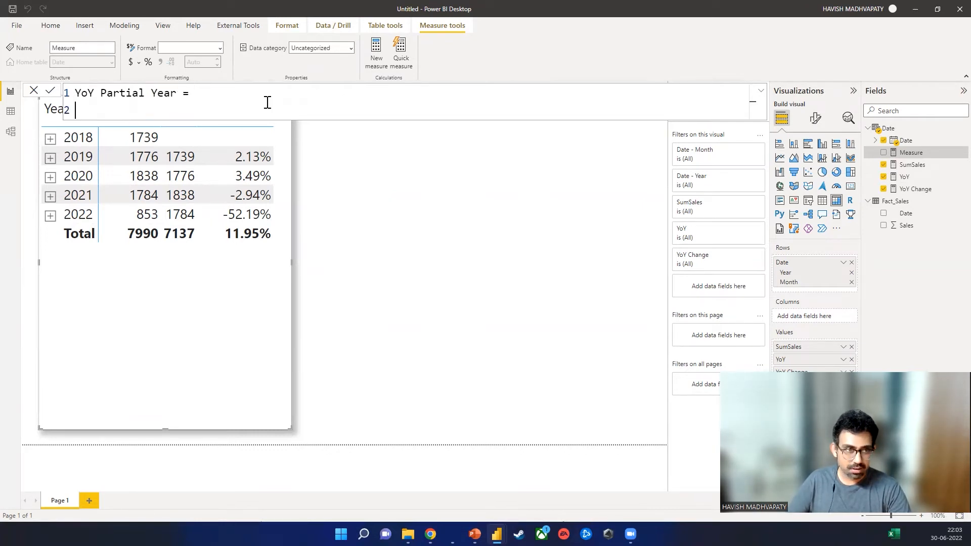
Declare the variable first_date and begin its definition on an indented line with the FIRSTDATE function.
type("VAR ")
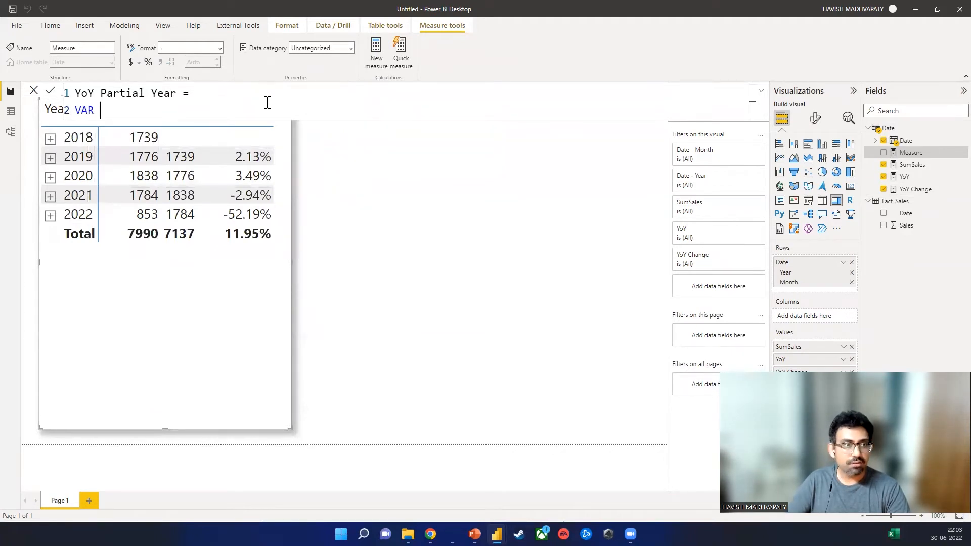
type("first_date")
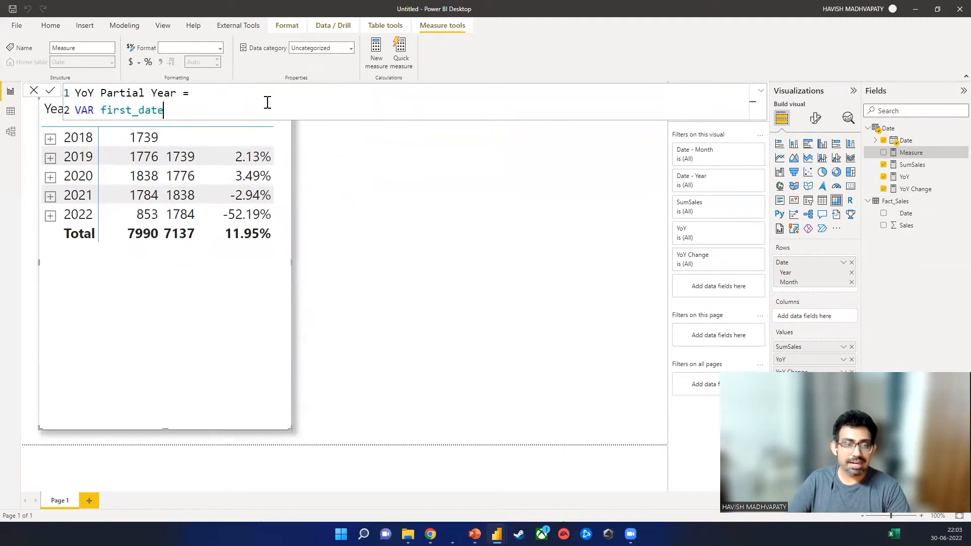
type(" =")
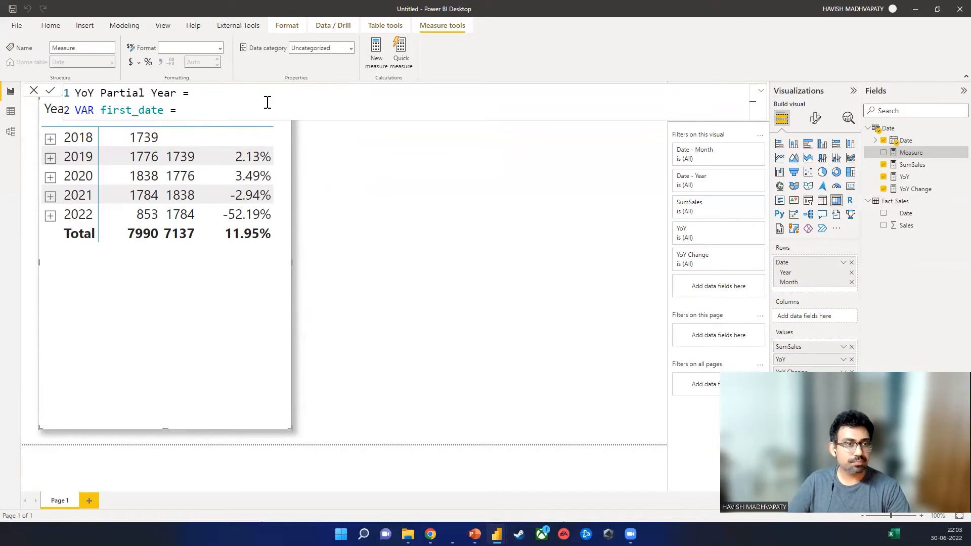
key("shift+Return")
key("Tab")
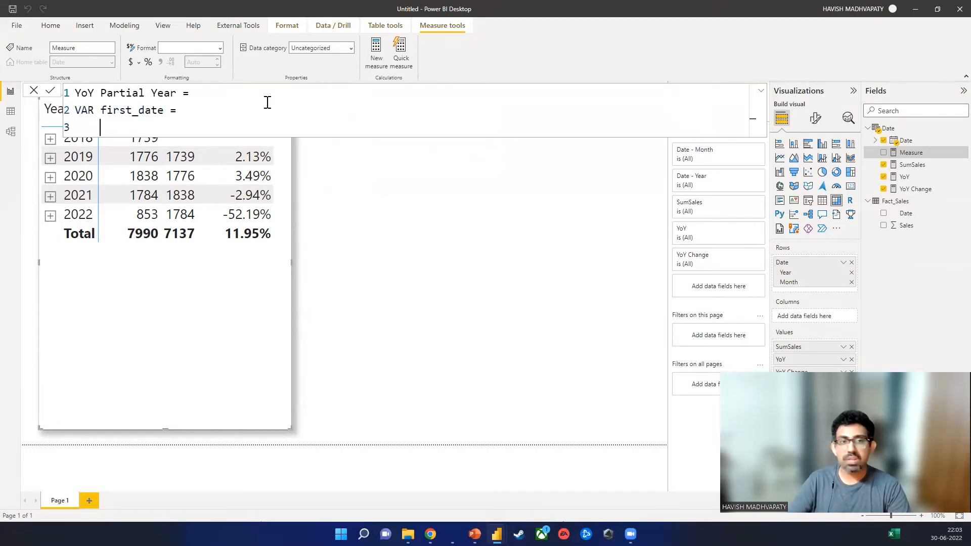
type("first")
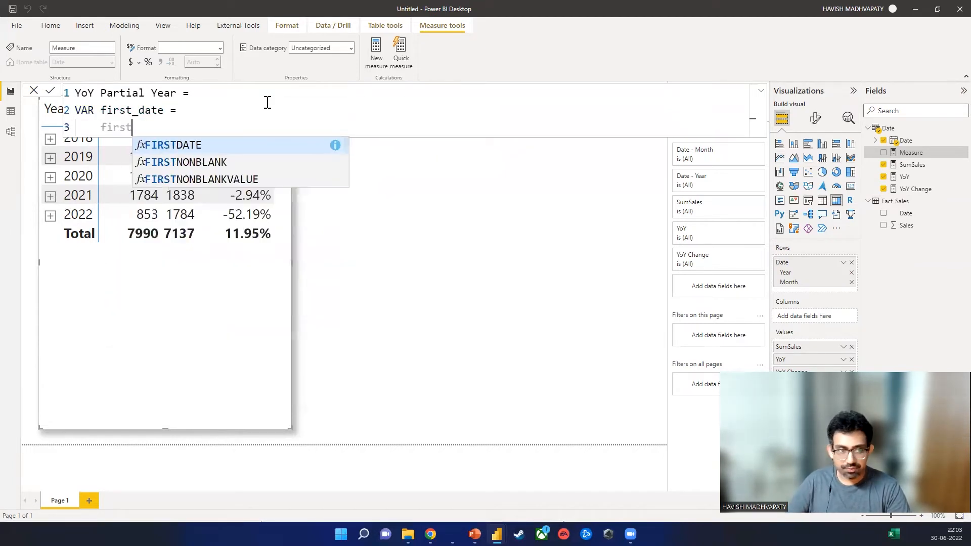
key("Tab")
type("(")
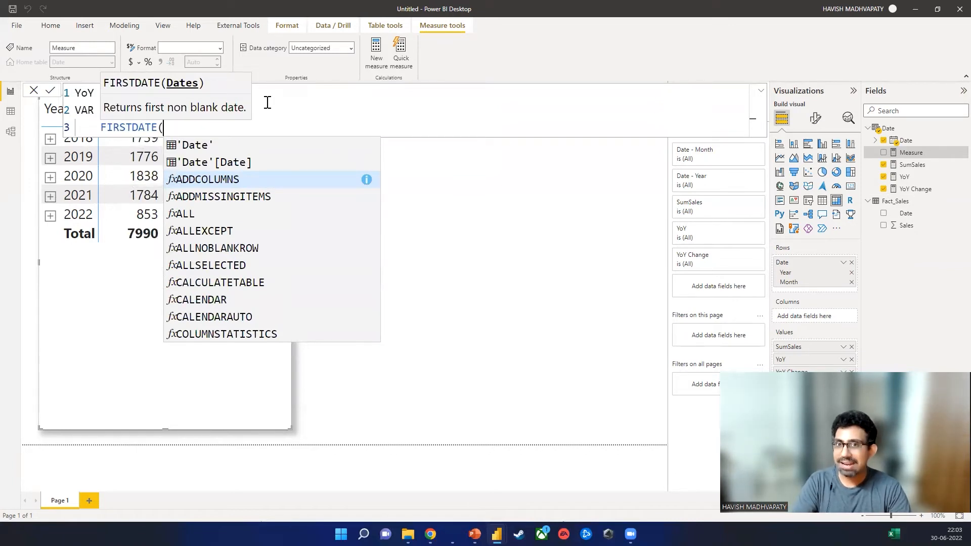
Enter DATEADD('Date'[Date], -12, MONTH) as the argument of FIRSTDATE.
type("date")
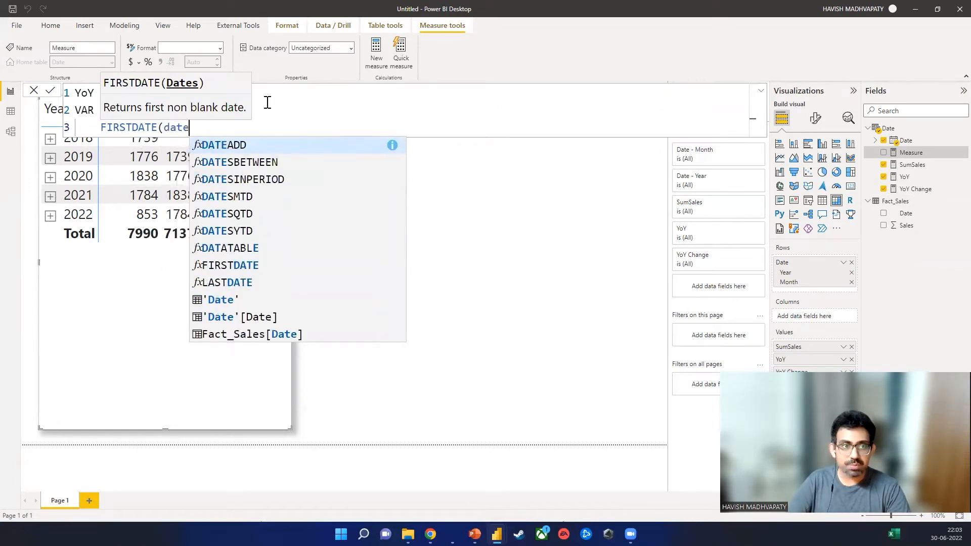
key("Tab")
type("(")
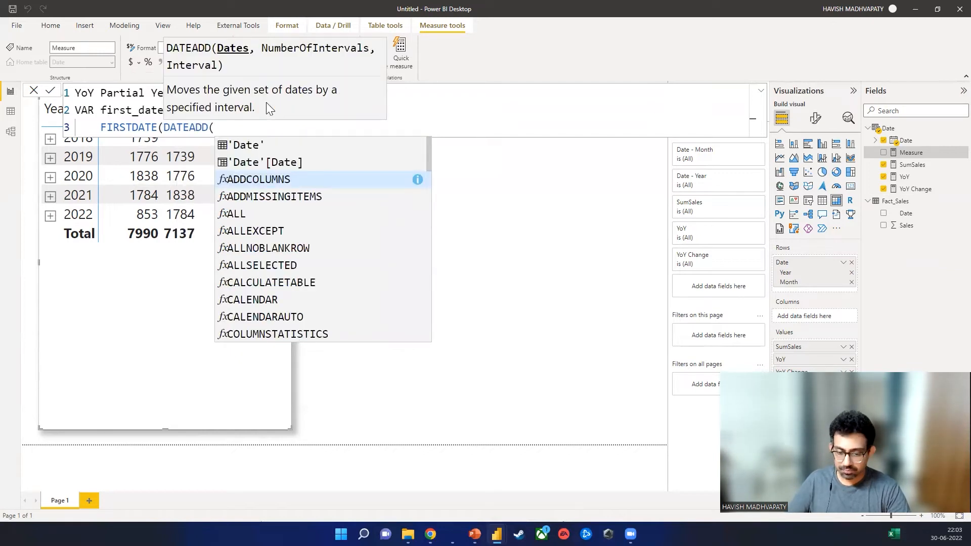
type("date")
key("Up")
key("Up")
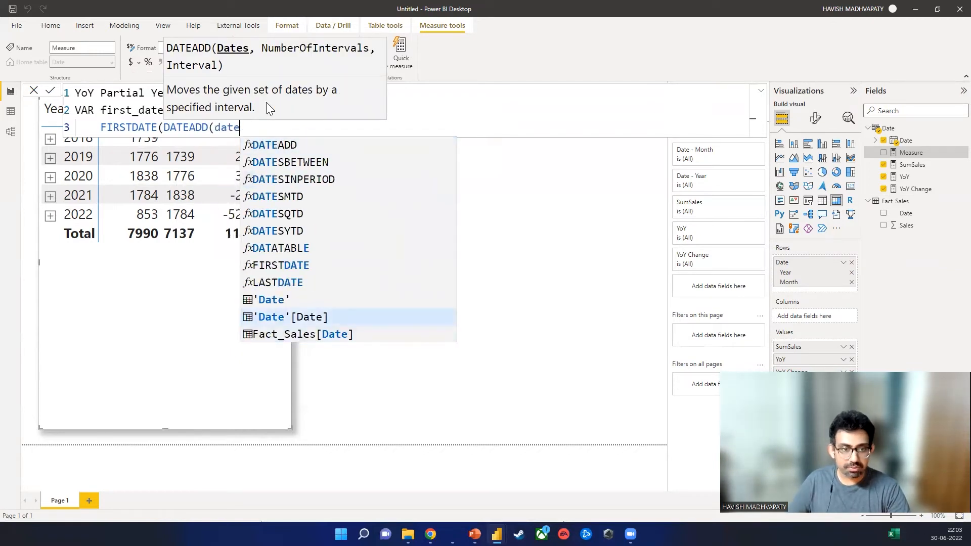
key("Tab")
type(", -12")
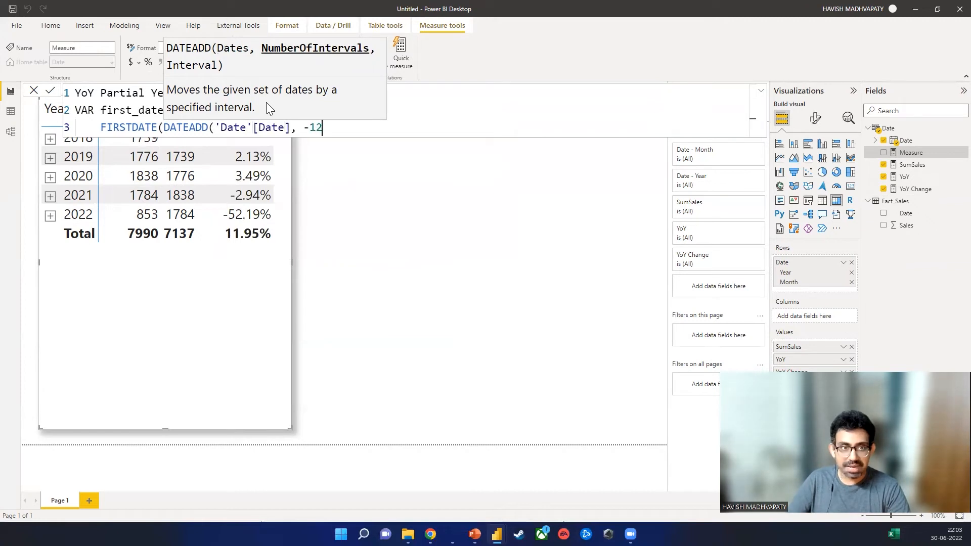
type(", month")
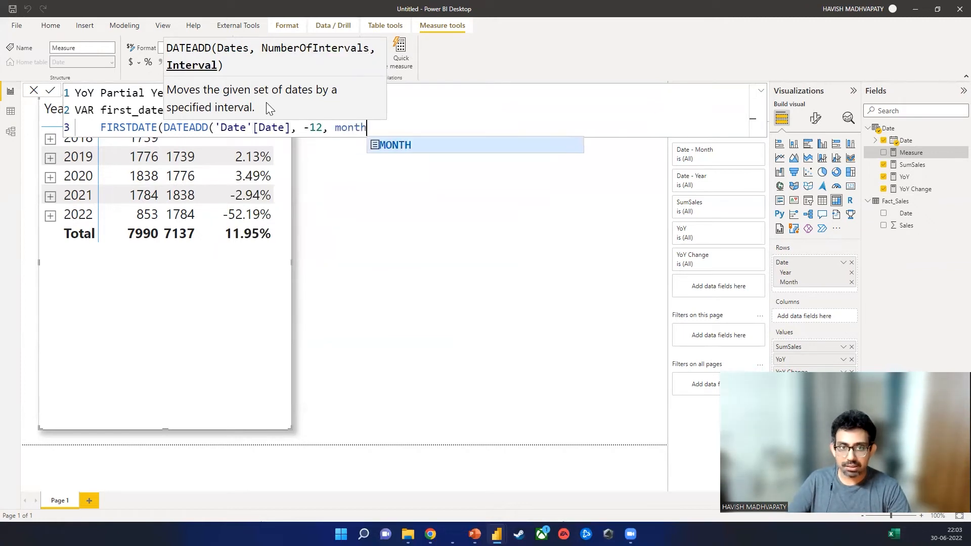
key("Tab")
type(")")
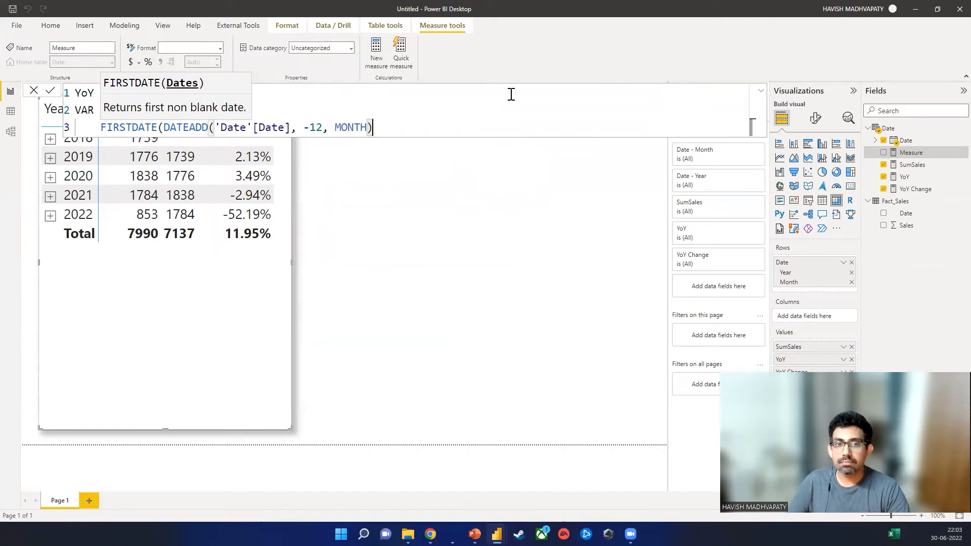
Add a RETURN line below the variable, separated by a blank line, and add the missing closing parenthesis of FIRSTDATE.
key("shift+Return")
key("shift+Return")
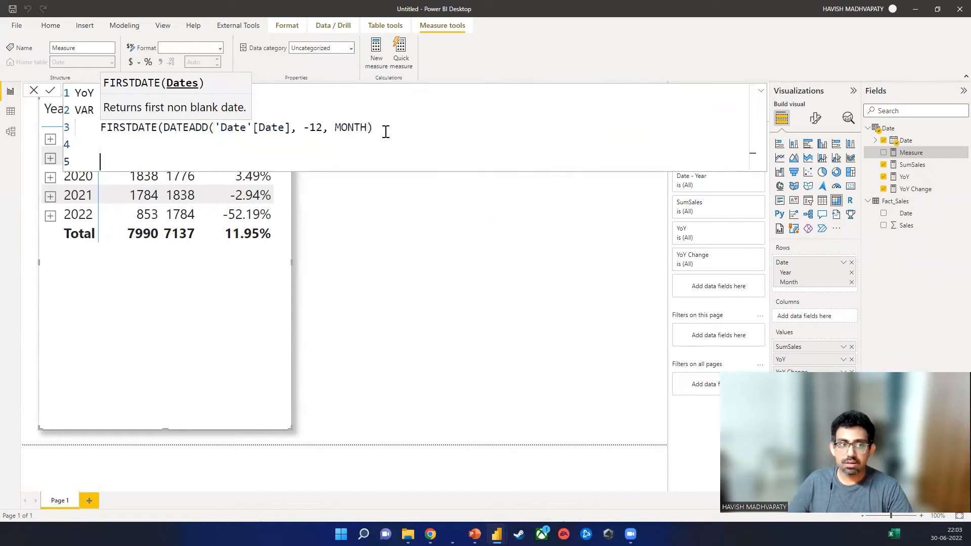
key("BackSpace")
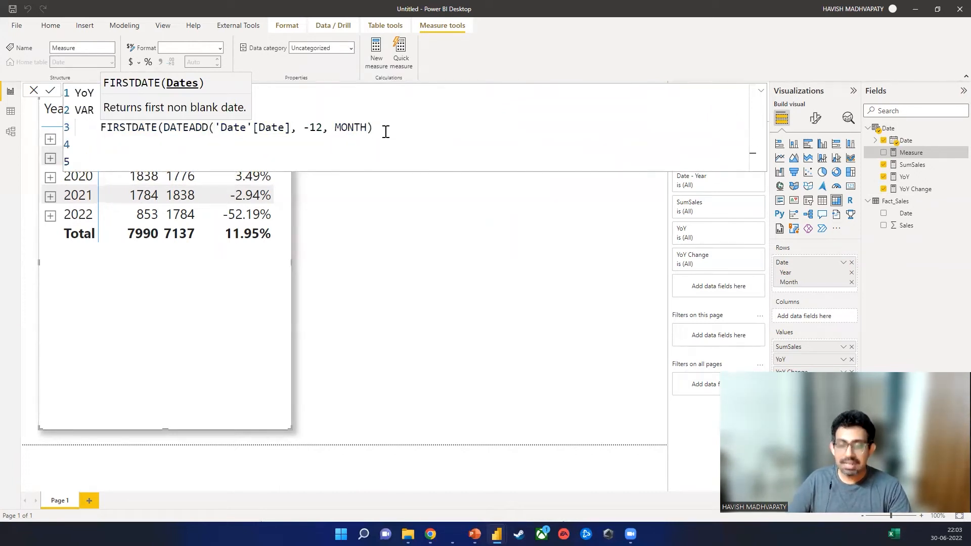
type("RETURN")
key("shift+Return")
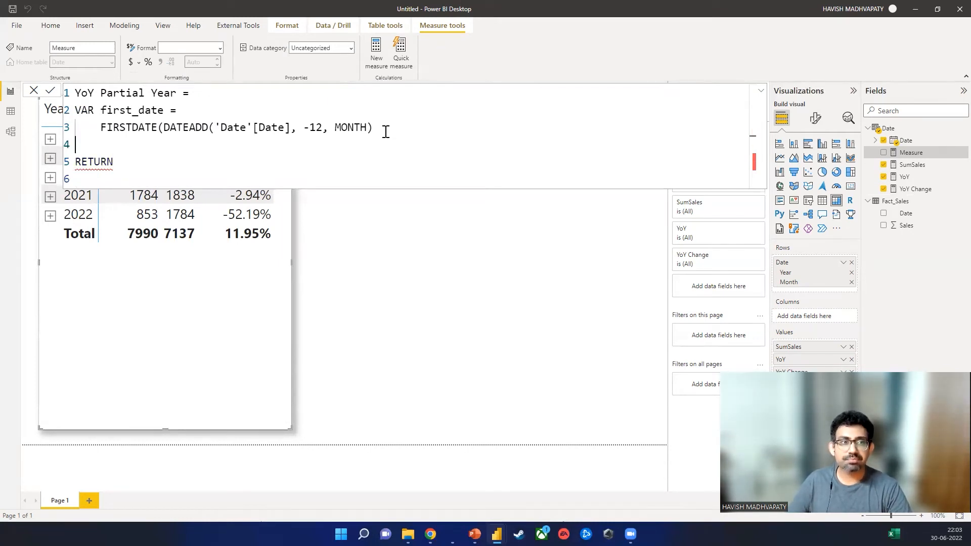
left_click(386, 131)
type(")")
Return first_date on an indented line below RETURN and commit the YoY Partial Year measure.
key("Down")
key("Down")
key("Down")
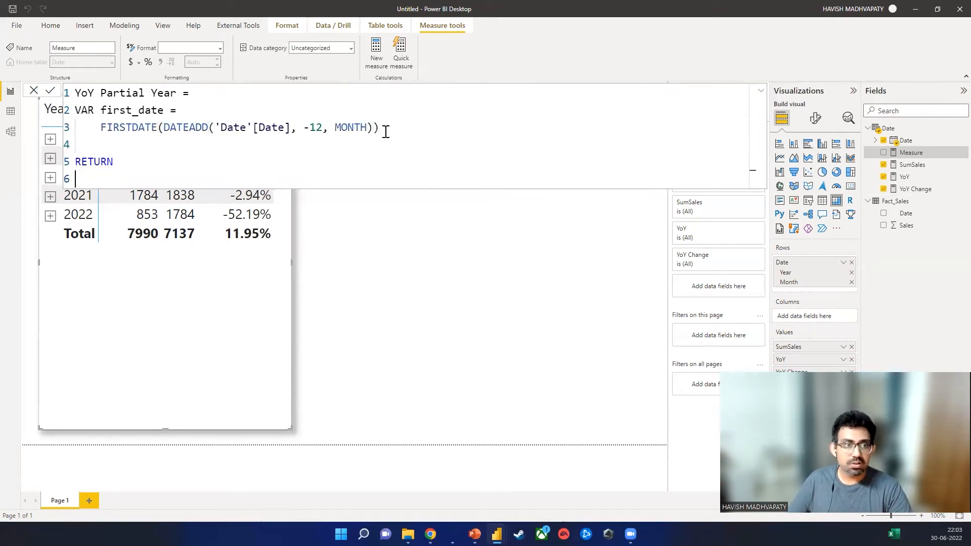
key("Tab")
type("first_date")
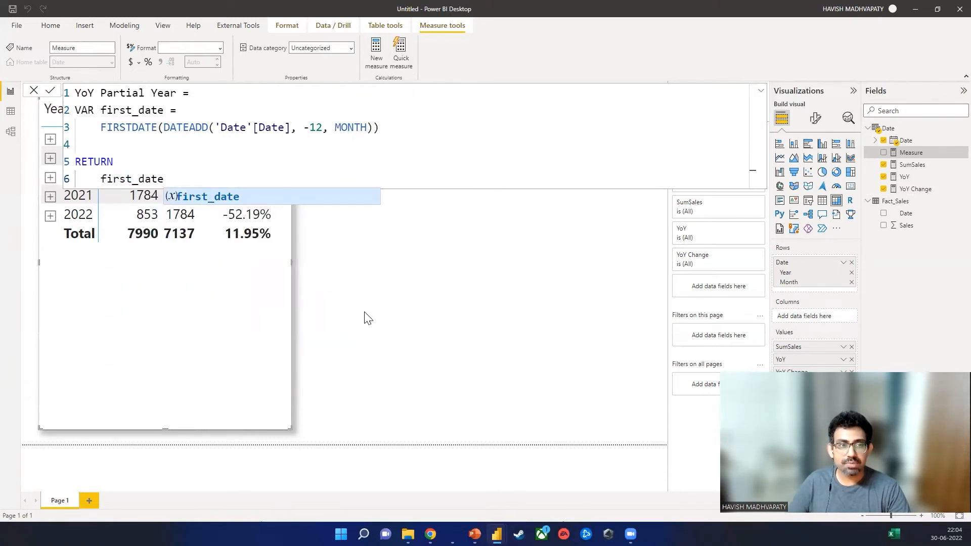
key("Return")
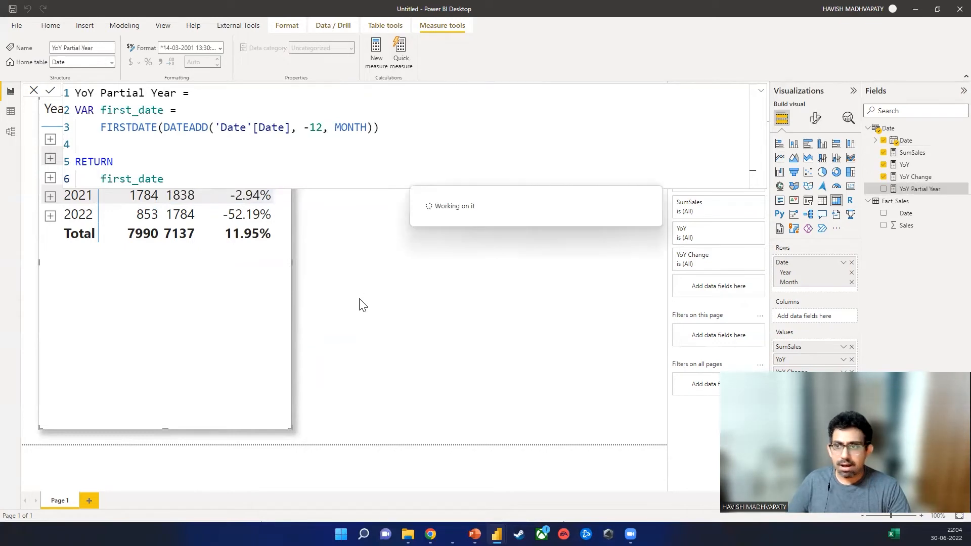
Duplicate the matrix visual and place the copy beside the original on the page.
left_click(261, 297)
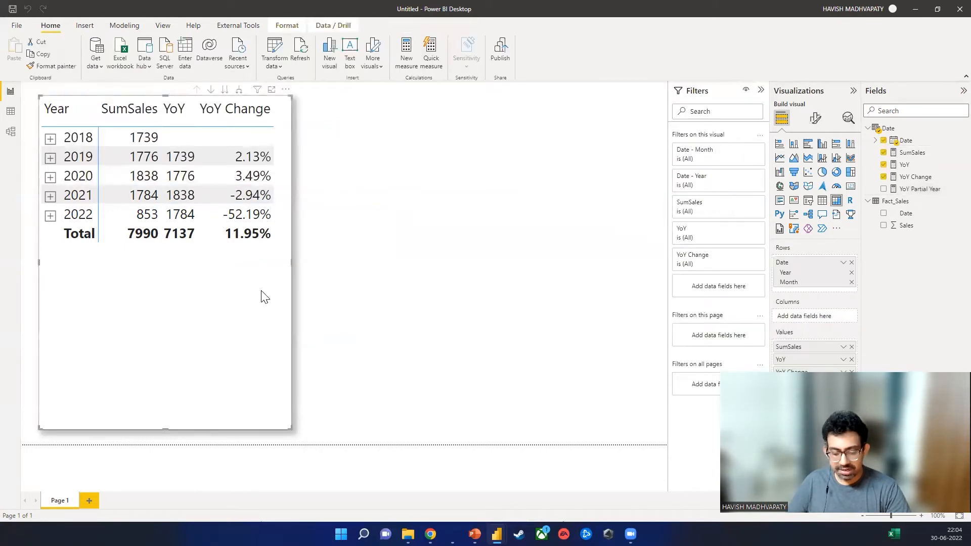
key("ctrl+c")
key("ctrl+v")
left_click_drag(210, 332, 484, 320)
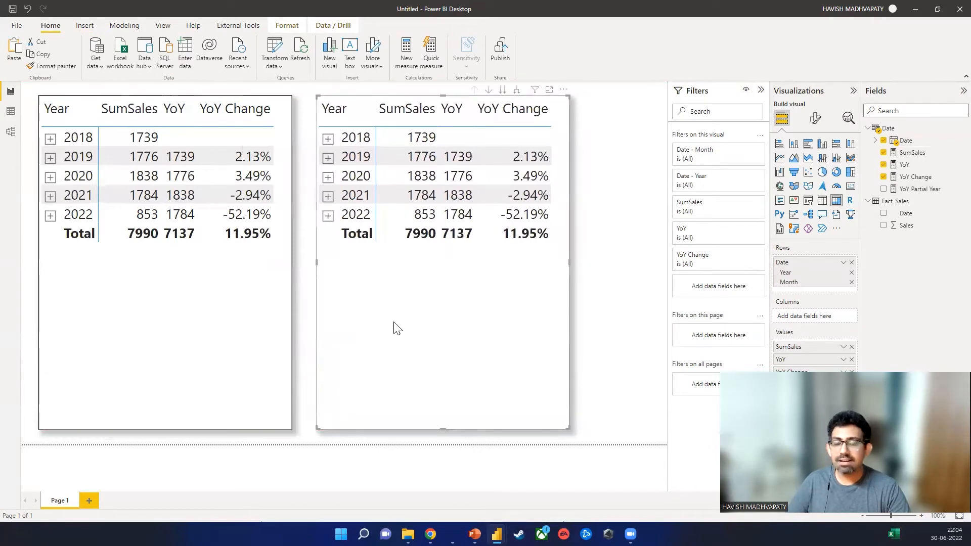
Replace SumSales, YoY and YoY Change in the copied matrix's values with the YoY Partial Year measure.
left_click(851, 347)
left_click(852, 347)
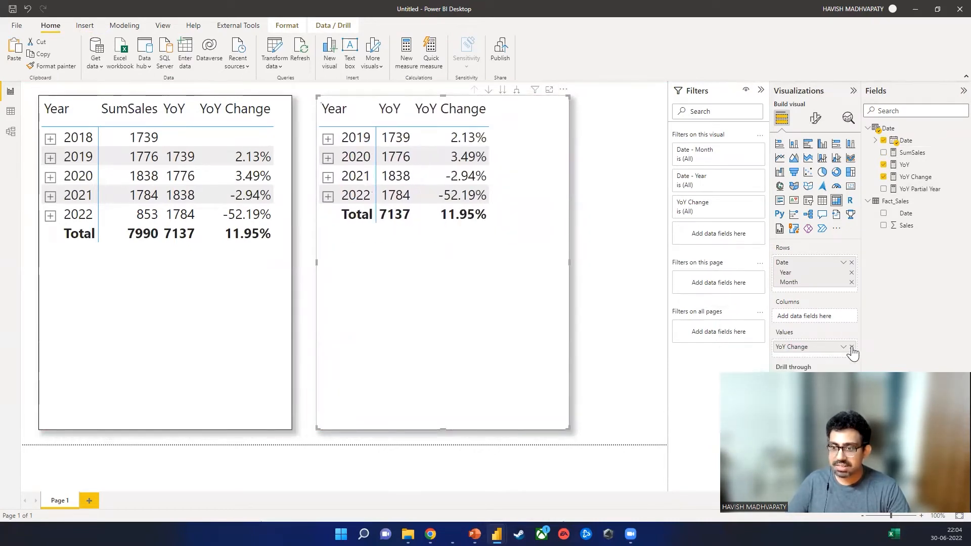
left_click(851, 346)
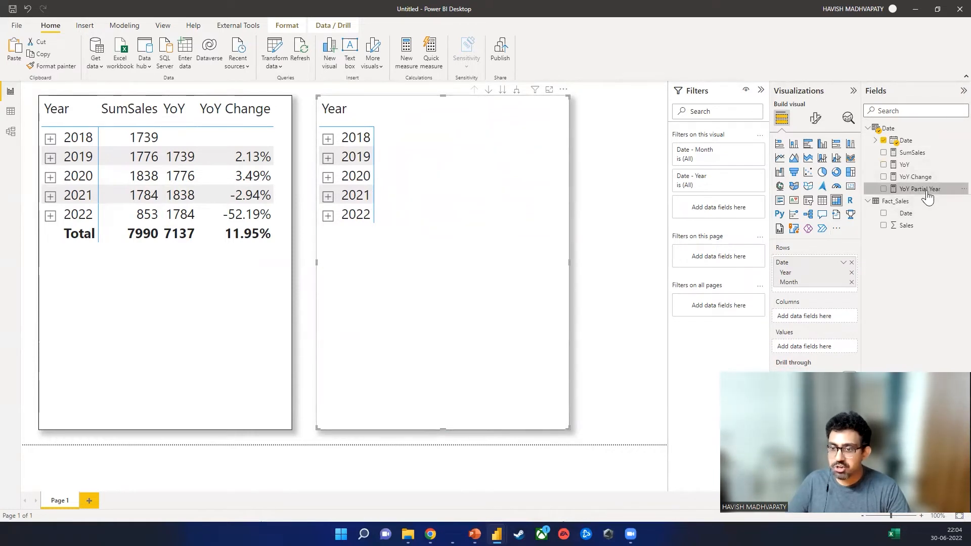
left_click_drag(927, 194, 813, 349)
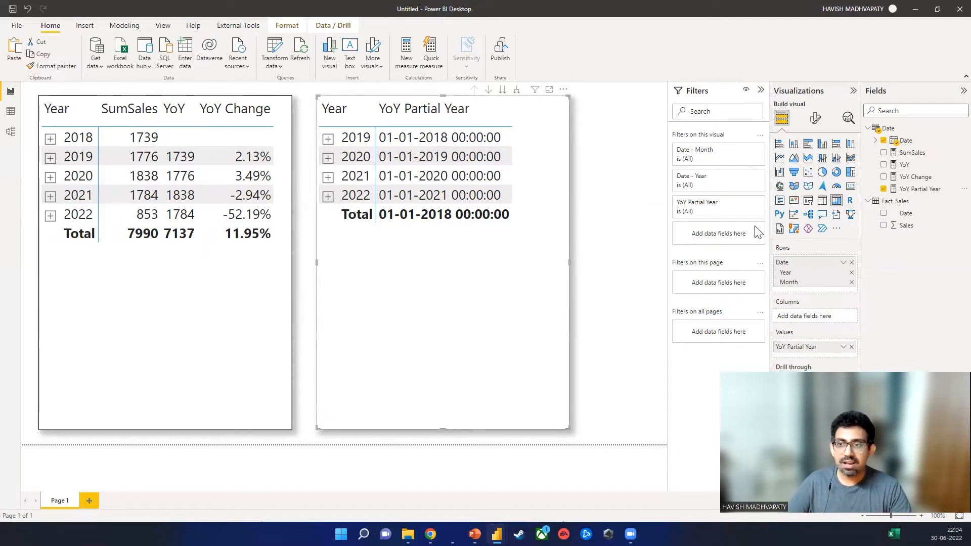
Declare a last_date variable below first_date in the YoY Partial Year measure, leaving room for its expression above RETURN.
left_click(919, 190)
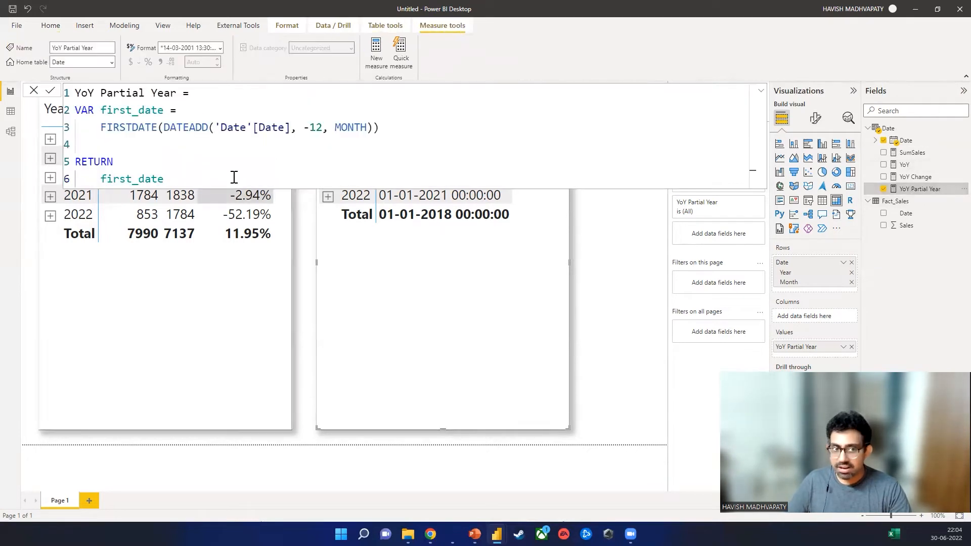
left_click(126, 137)
type("VAR")
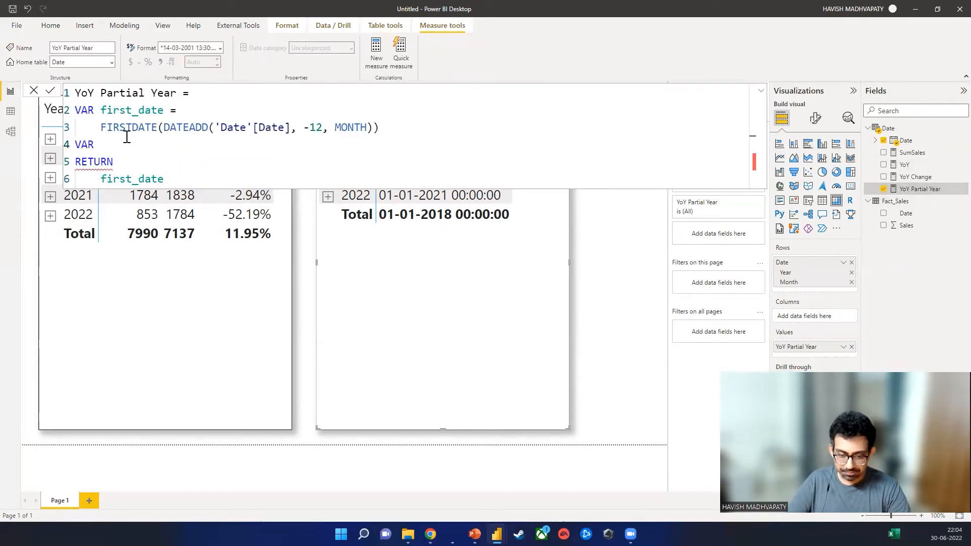
type(" last_date")
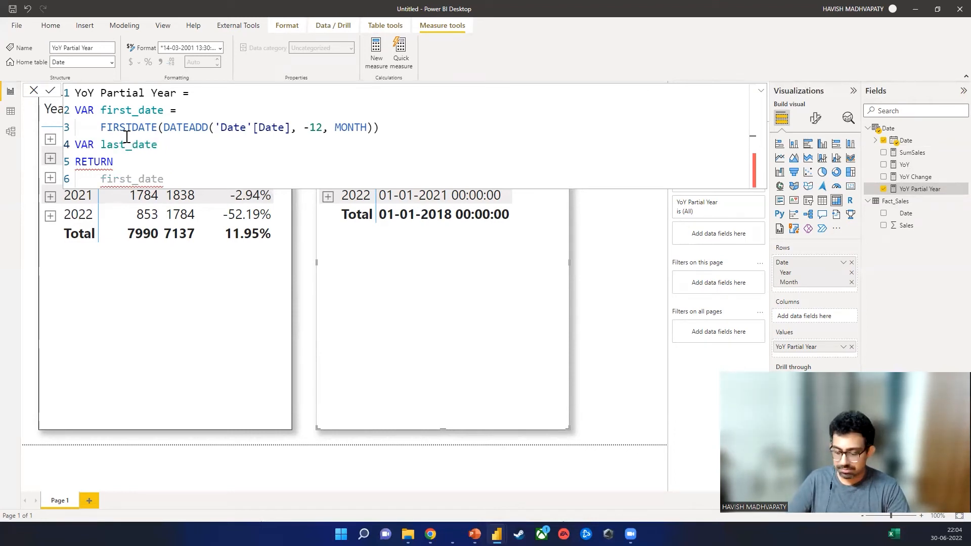
type(" =")
key("Return")
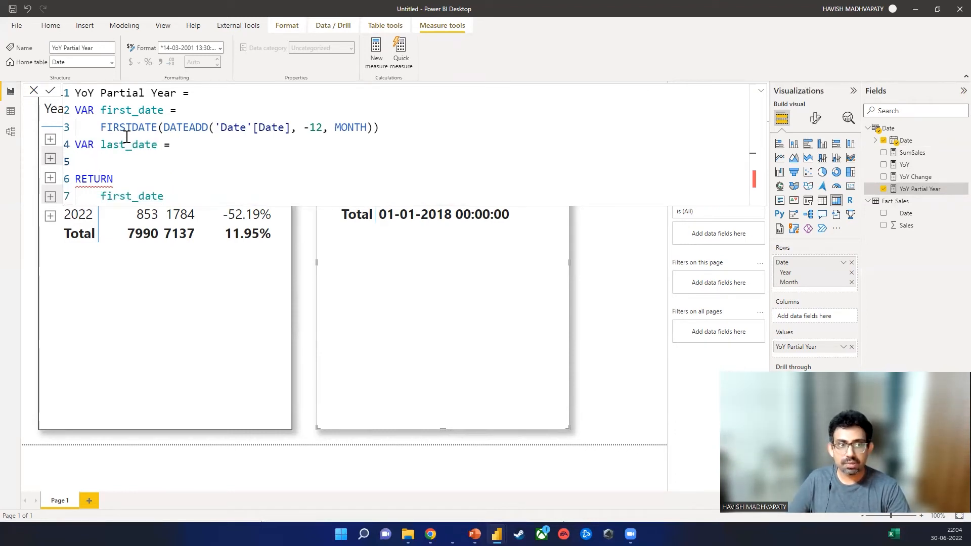
key("Return")
key("Up")
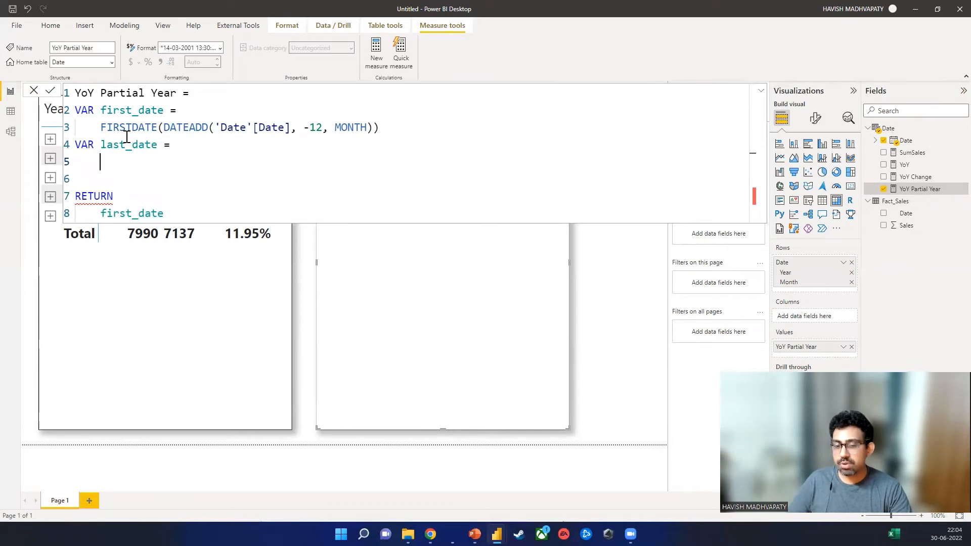
Enter LASTDATE('Date'[Date], -12, month) as the expression of last_date.
type("LASTDATE(")
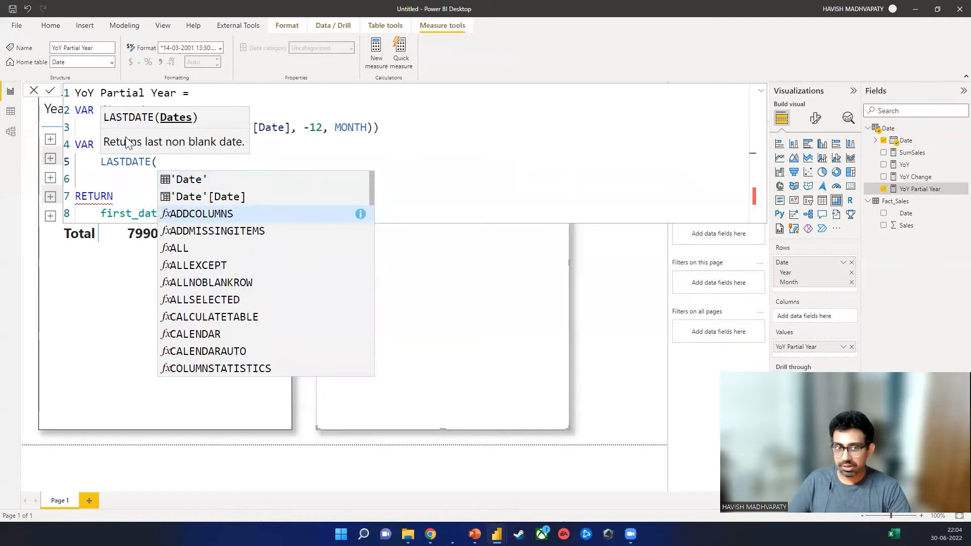
type("date")
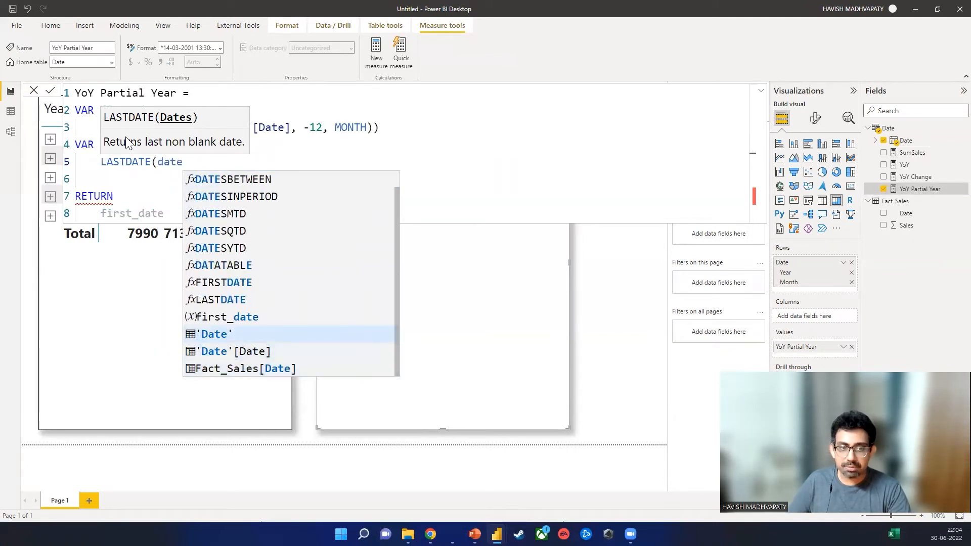
key("Down")
key("Tab")
type(",")
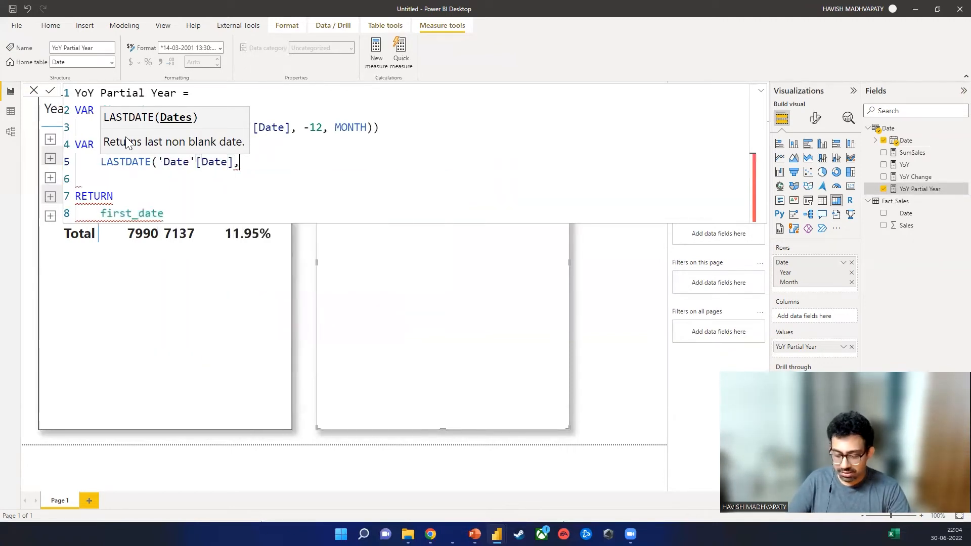
type(" -12, month)")
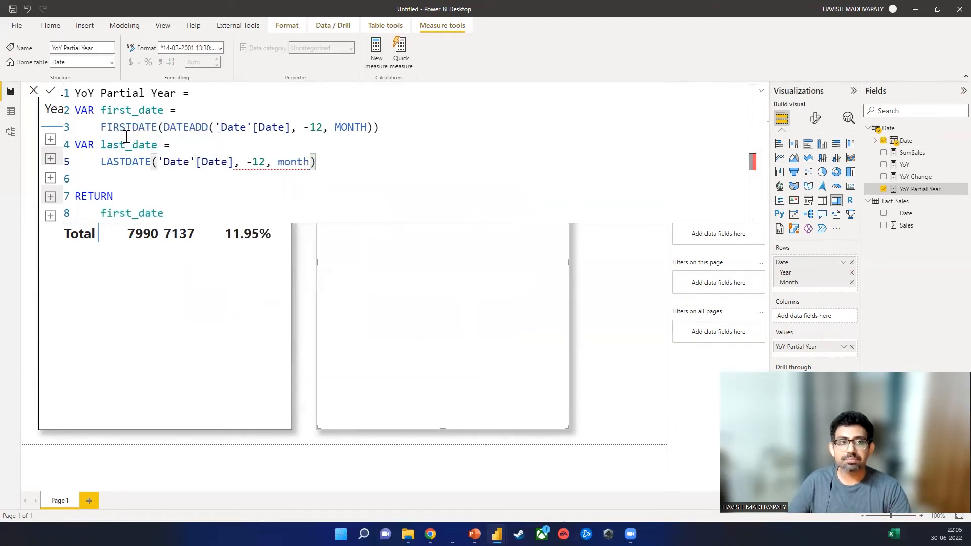
Wrap the LASTDATE arguments in a DATEADD function and add its closing parenthesis.
left_click(160, 163)
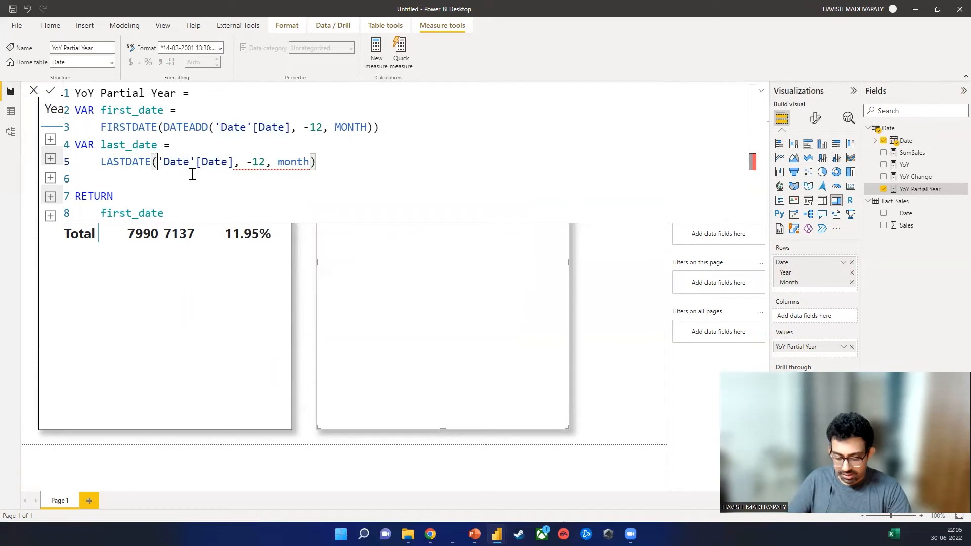
type("dateadd")
key("Tab")
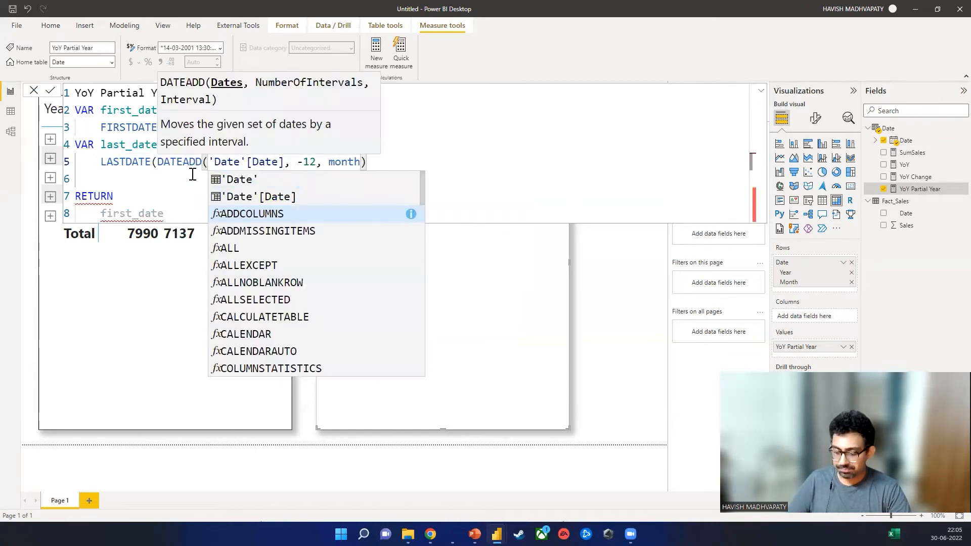
key("End")
type(")")
Return last_date instead of first_date and commit the YoY Partial Year measure to show its dates in the matrix.
key("Down")
key("Down")
key("Down")
key("Up")
key("Right")
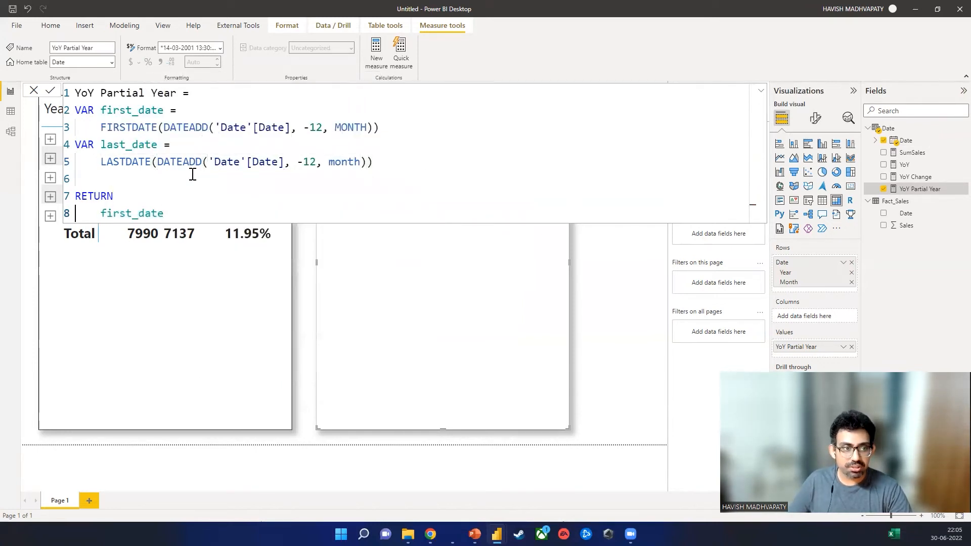
key("Left")
key("Left")
key("Left")
key("Left")
key("Left")
key("shift+Home")
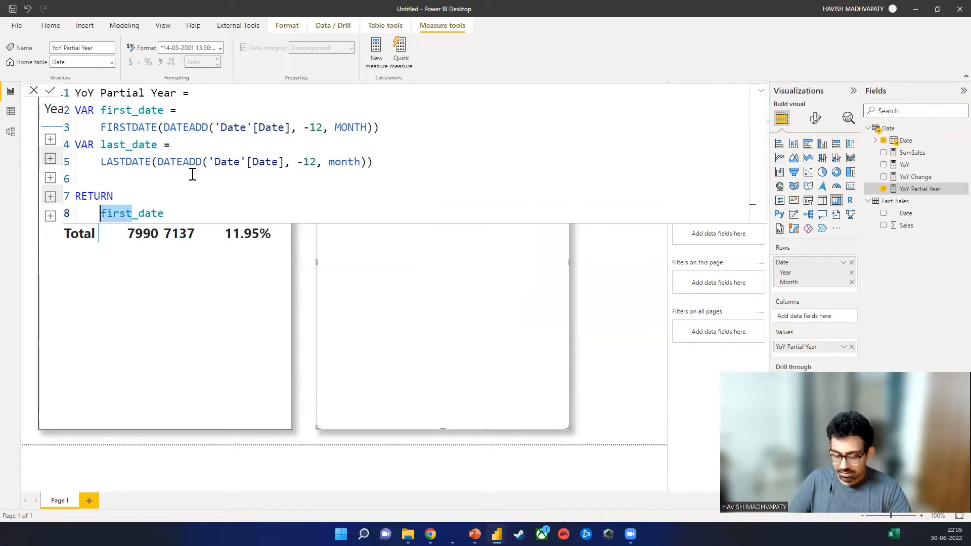
type("last")
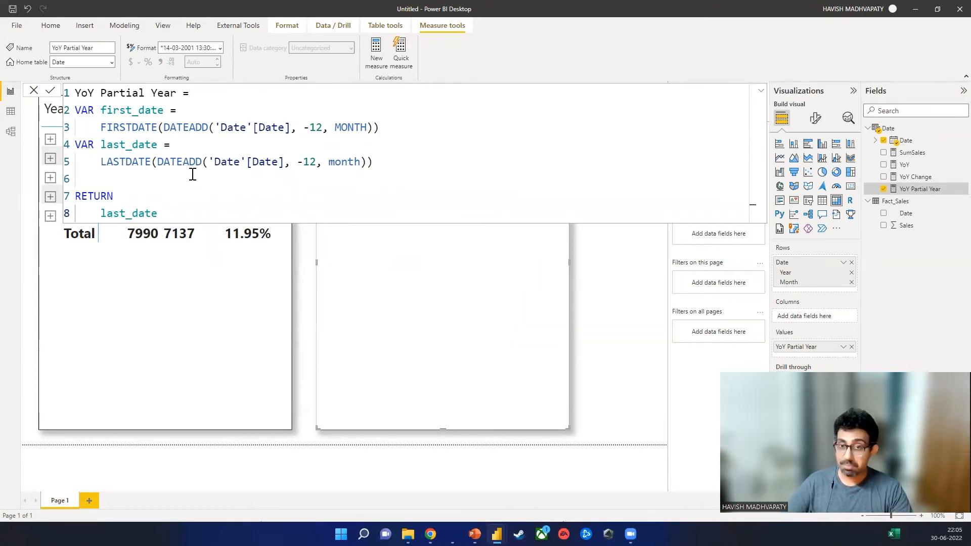
key("Return")
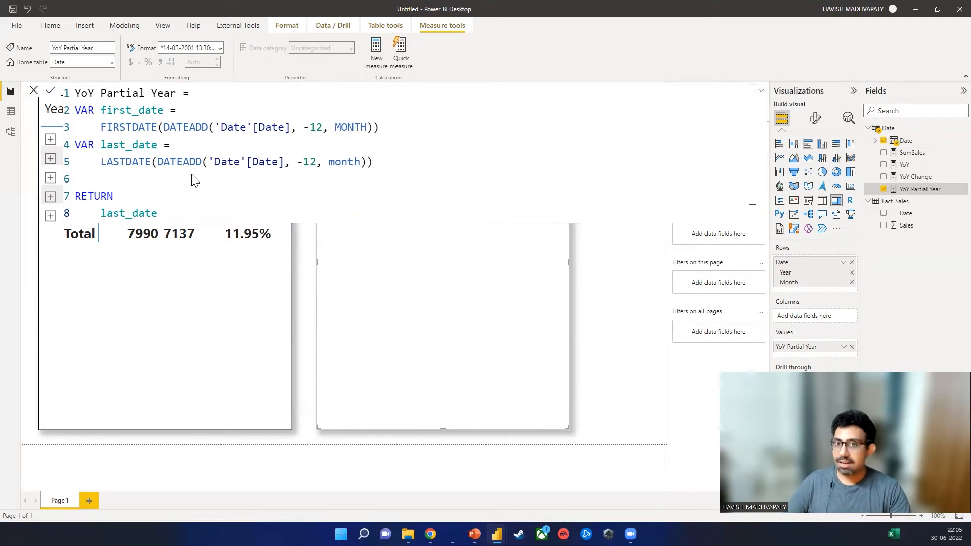
left_click(584, 254)
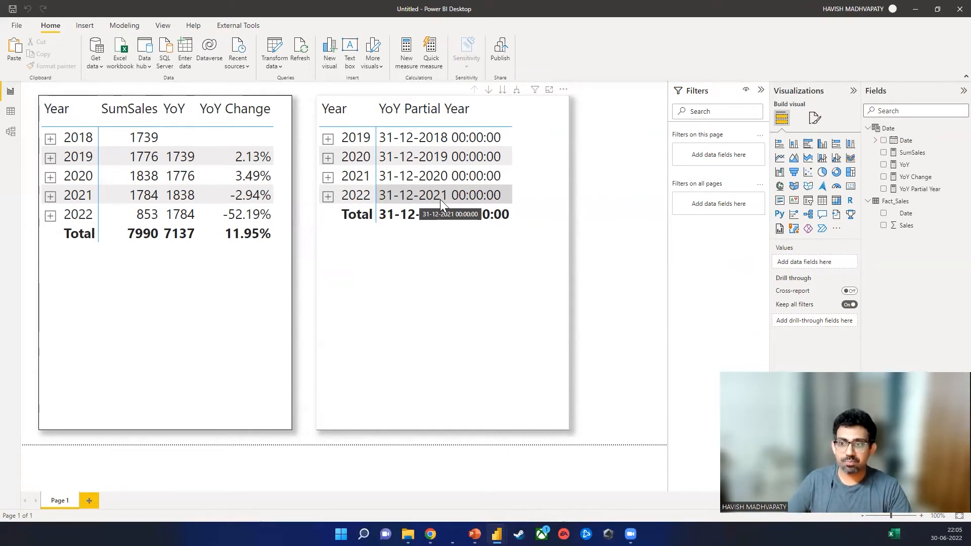
Replace 'Date'[Date] with Fact_Sales[Date] in last_date's DATEADD and commit the YoY Partial Year measure.
left_click(525, 297)
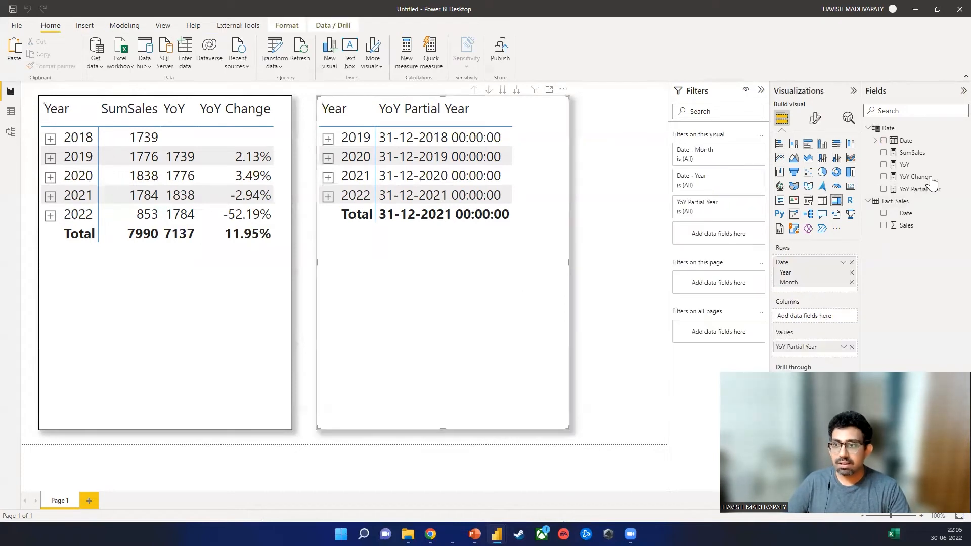
left_click(919, 189)
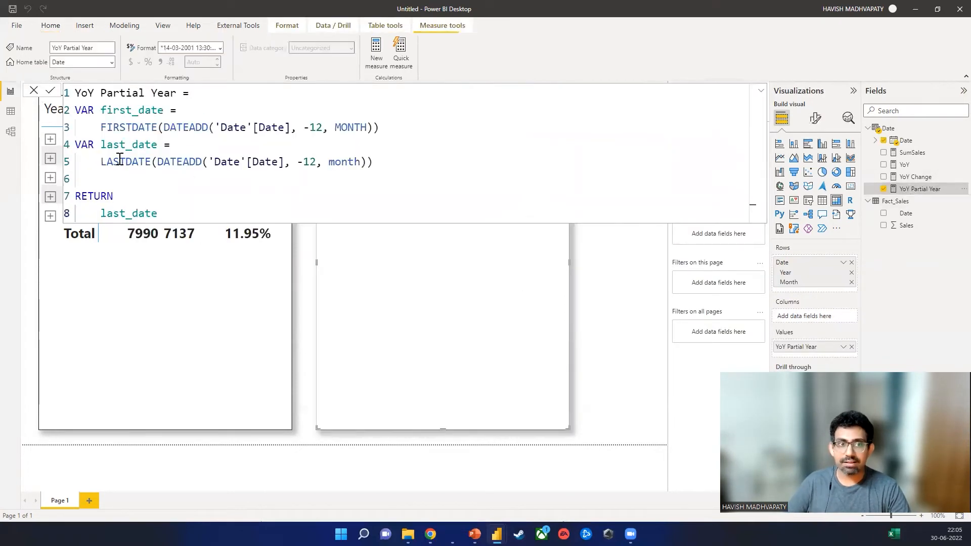
left_click(215, 162)
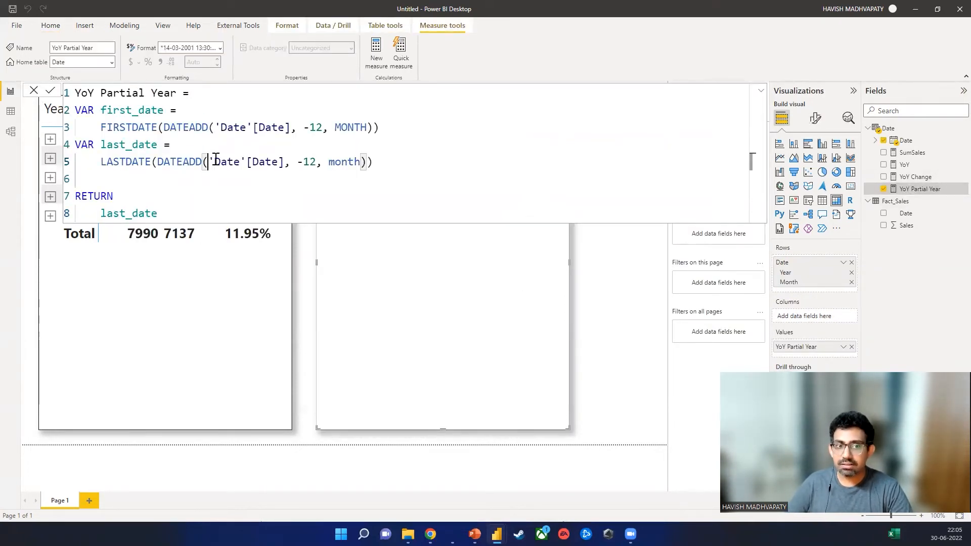
key("Left")
key("shift+Right")
key("shift+Right")
key("shift+Right")
key("shift+Right")
key("shift+Right")
key("shift+Right")
key("shift+Right")
key("shift+Right")
key("shift+Right")
key("shift+Right")
key("shift+Right")
key("shift+Right")
key("BackSpace")
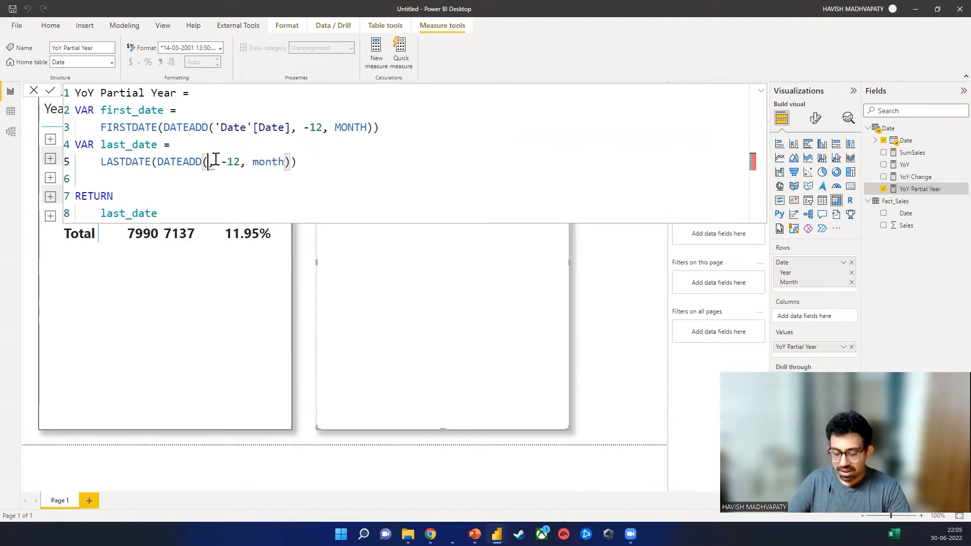
type("datr")
type("te")
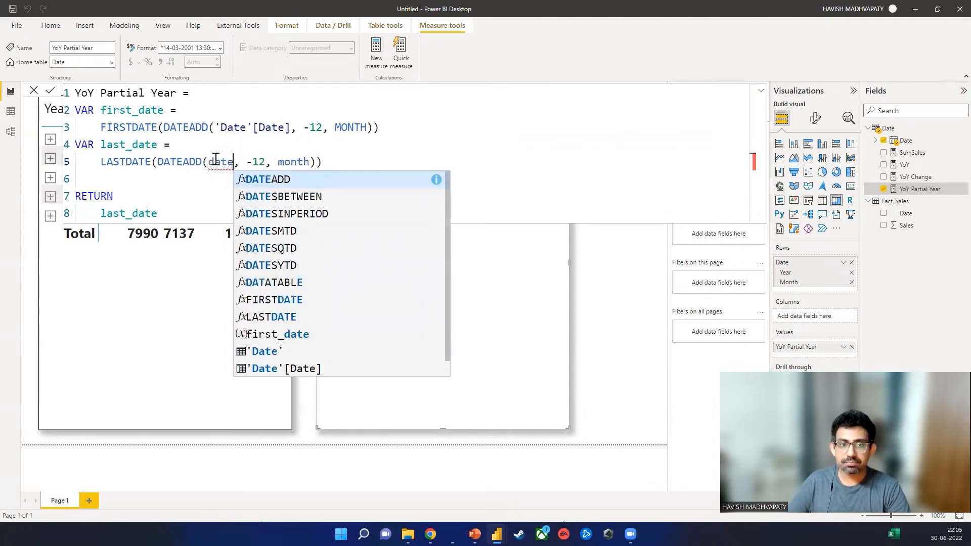
key("Up")
key("Up")
key("Down")
key("Tab")
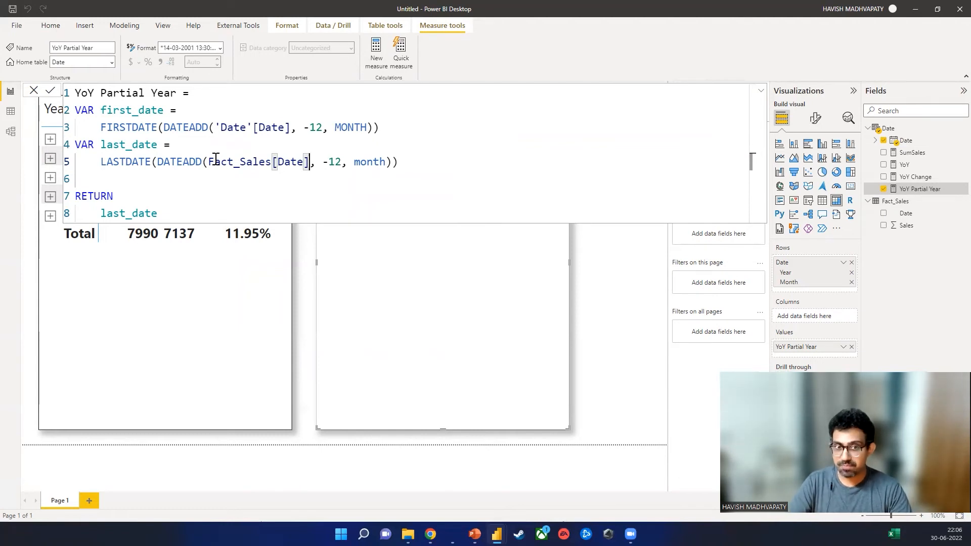
key("Return")
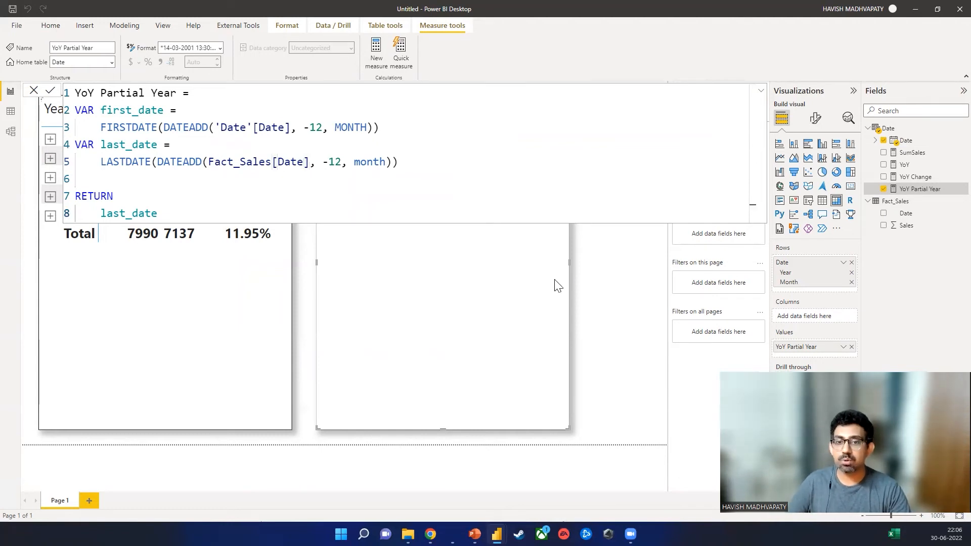
left_click(635, 296)
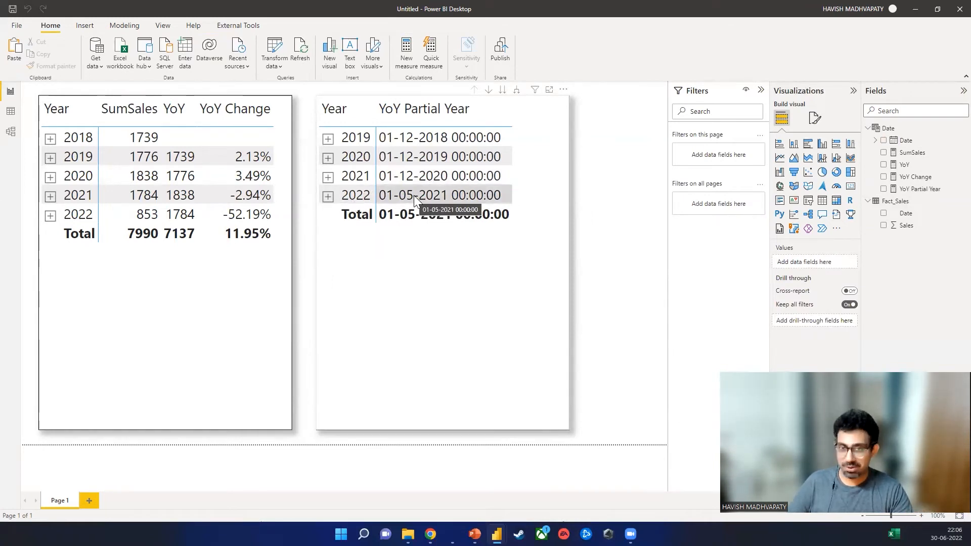
Review the YoY Partial Year formula, then return to the matrix that displays the measure.
left_click(903, 192)
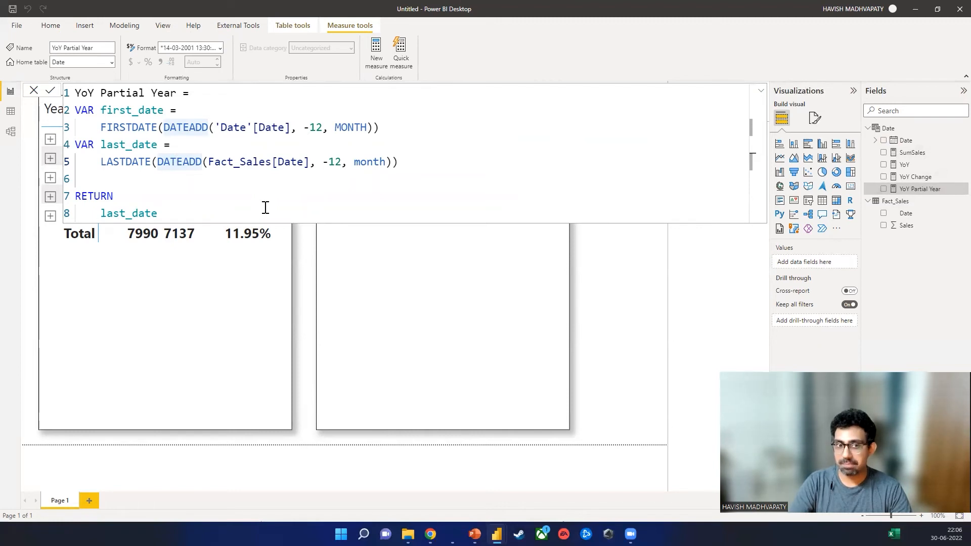
left_click(621, 320)
left_click(529, 314)
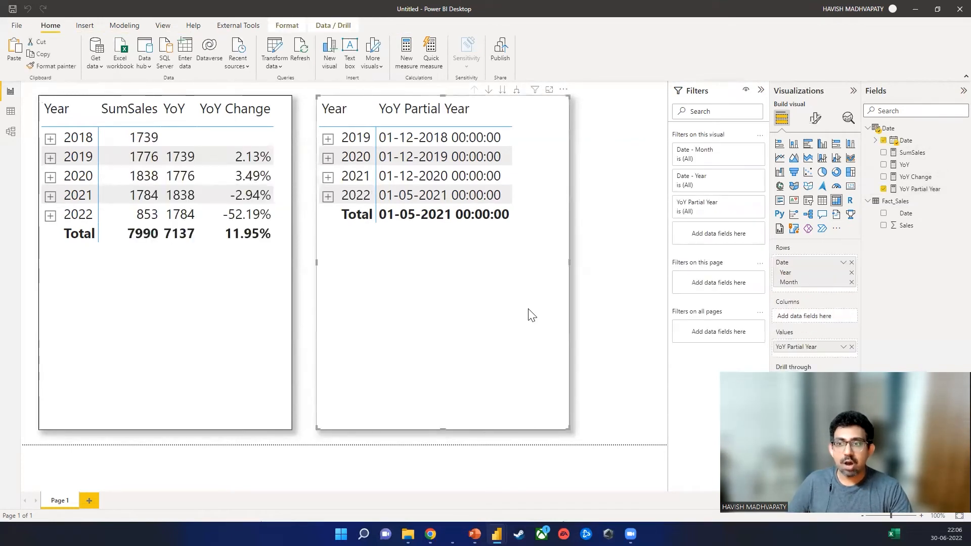
Remove last_date from the RETURN section of the YoY Partial Year measure and leave a blank line below RETURN.
left_click(916, 189)
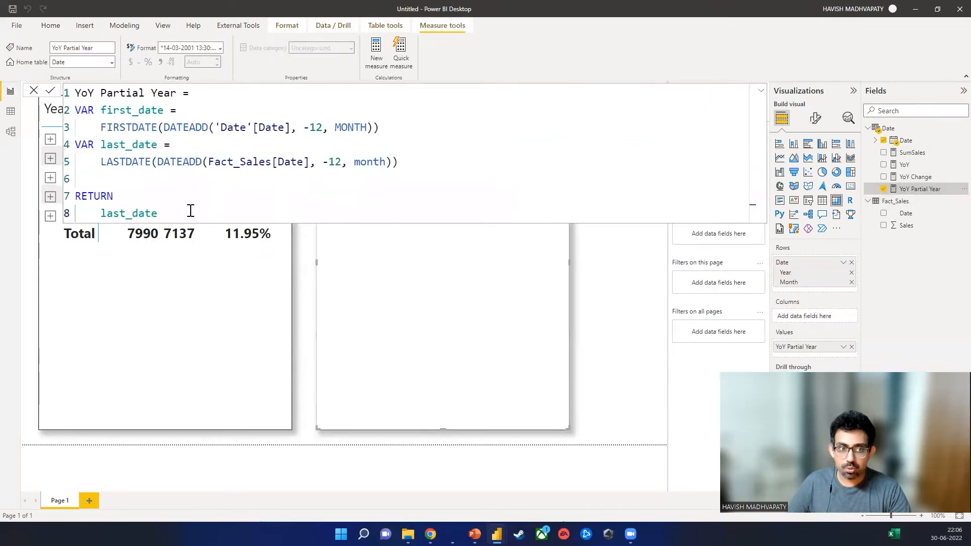
key("shift+Home")
key("BackSpace")
key("Up")
key("Up")
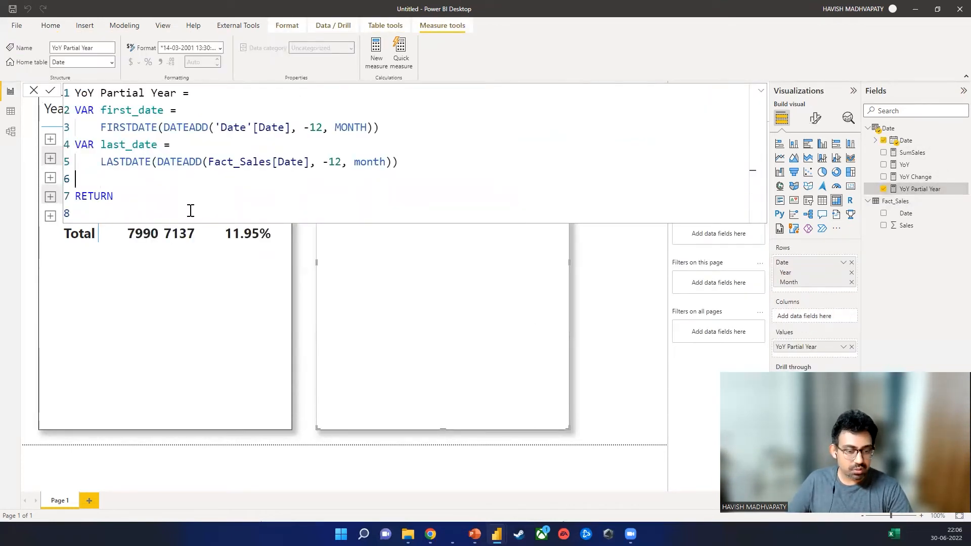
key("Return")
key("Return")
key("BackSpace")
key("BackSpace")
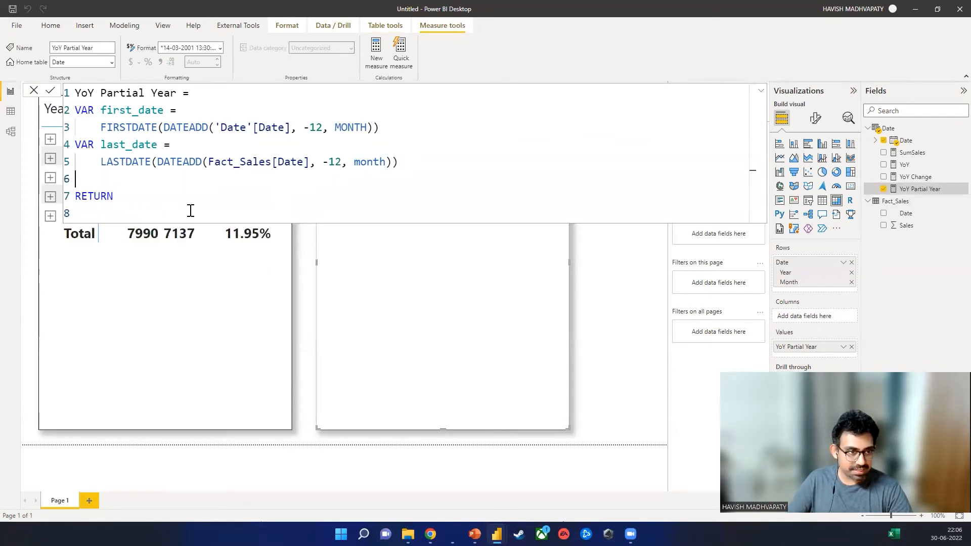
left_click(190, 210)
key("Return")
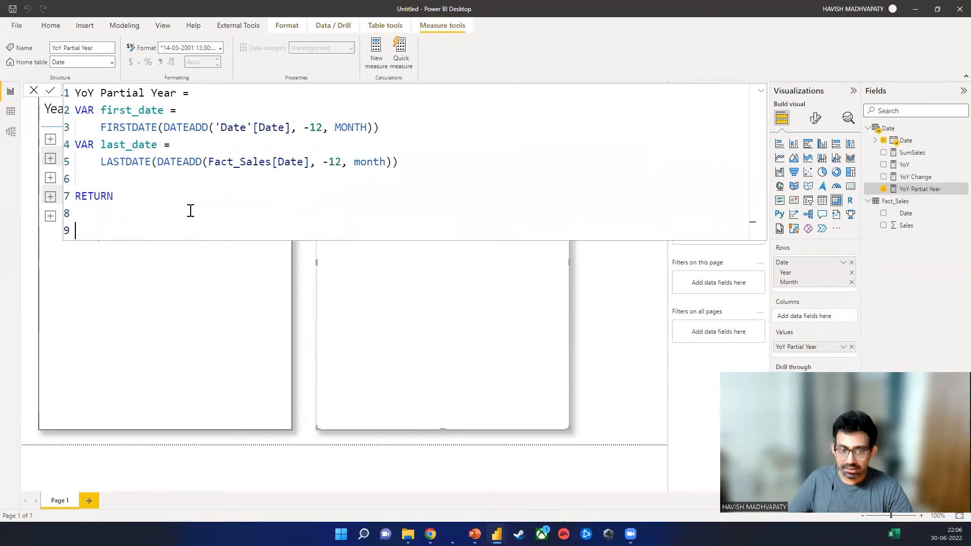
type("if")
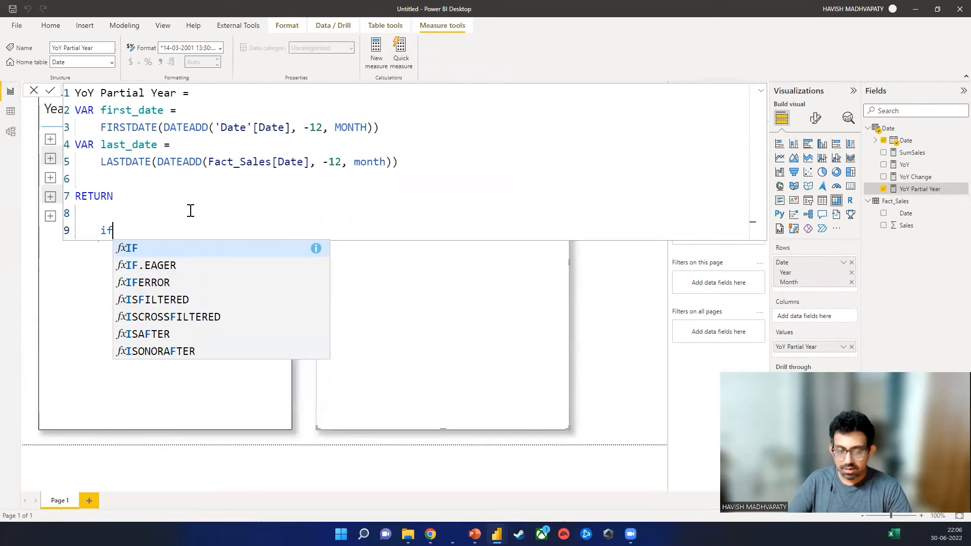
key("Tab")
key("BackSpace")
key("BackSpace")
key("BackSpace")
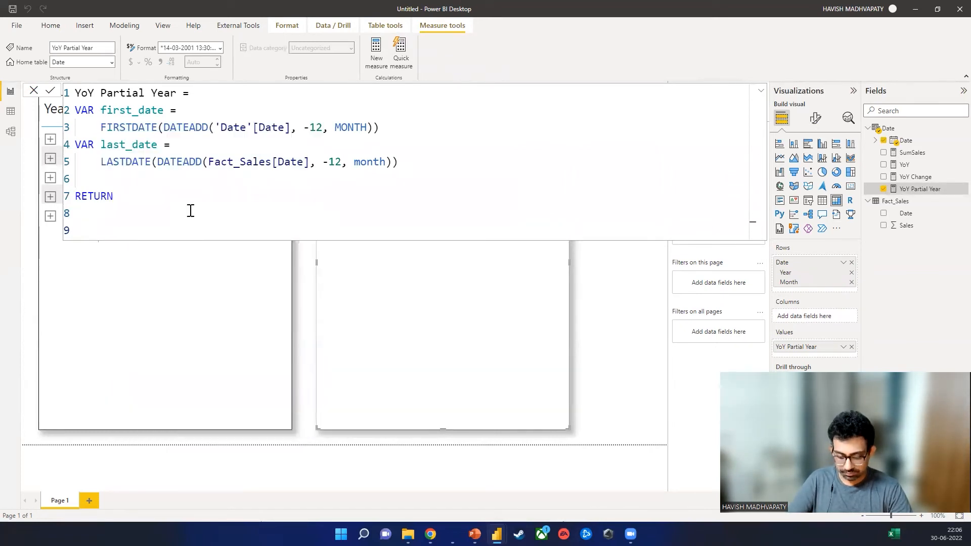
Start an IF function below RETURN in the YoY Partial Year measure, opening its logical test with ISBLANK on a new line.
type("if")
key("Tab")
key("Return")
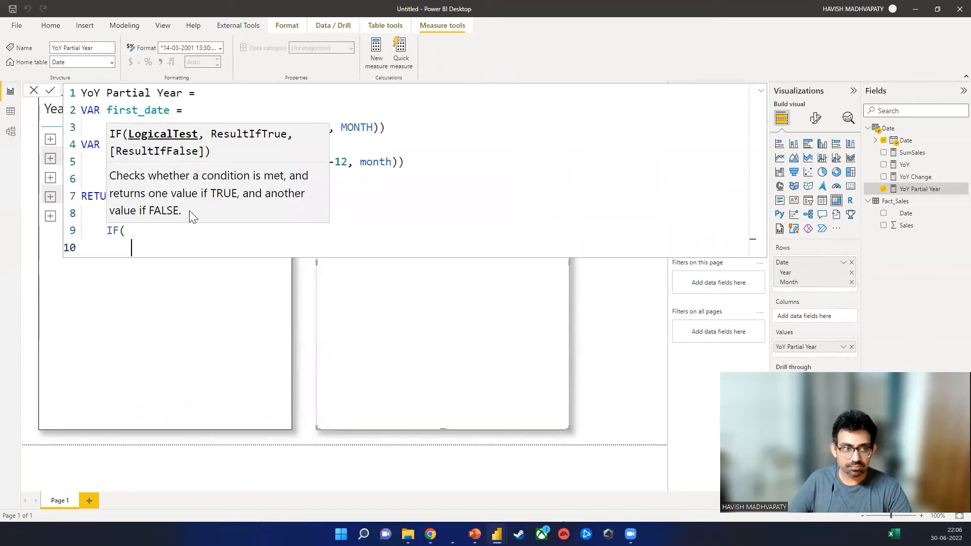
type("isbl")
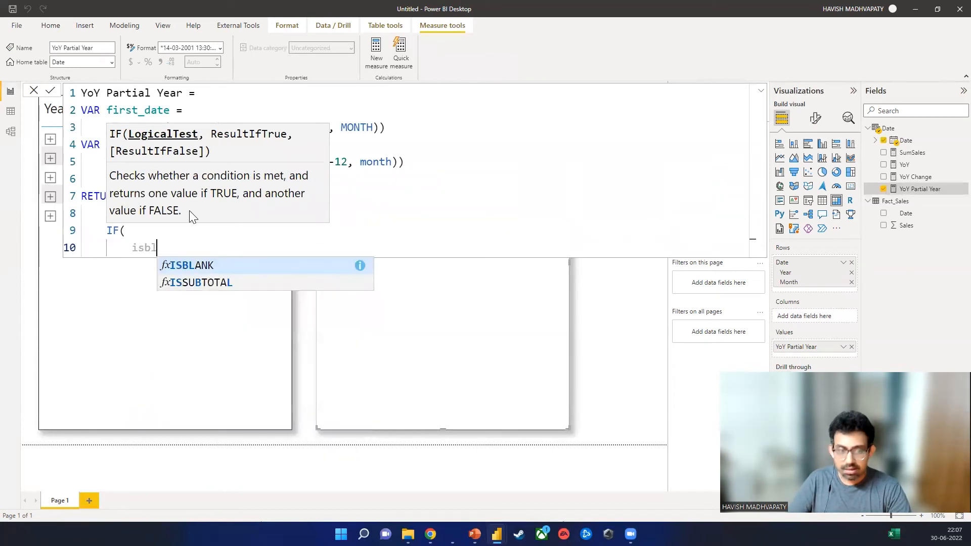
type("ank")
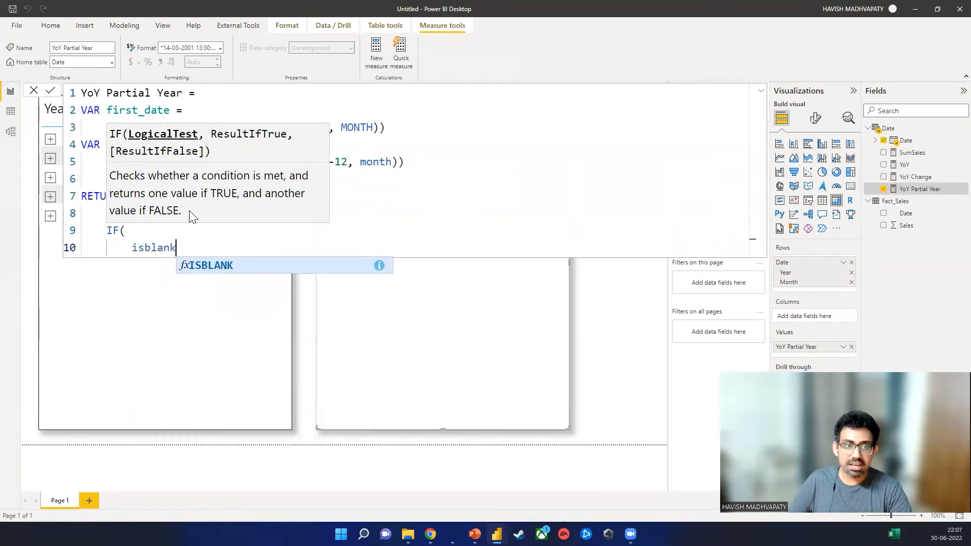
key("Tab")
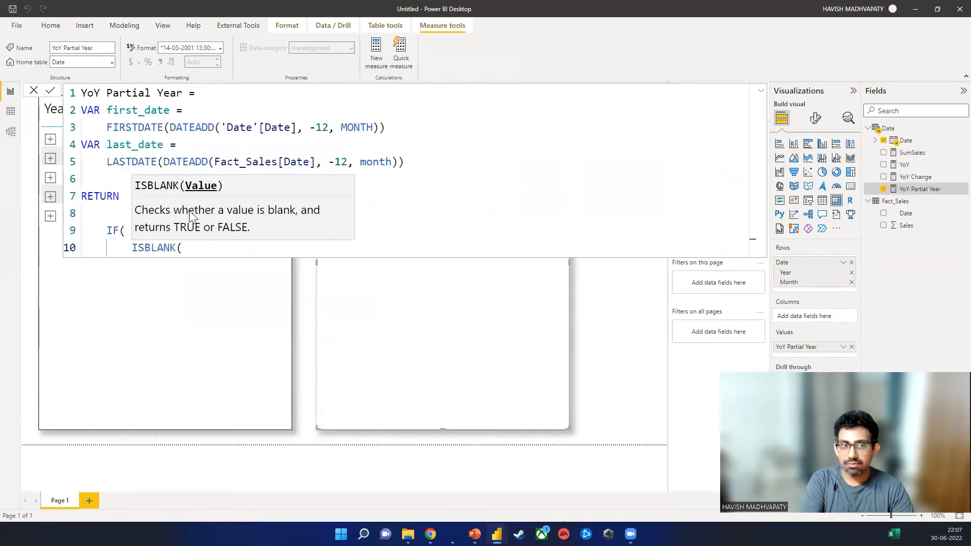
Add ISBLANK(first_date) followed by the || operator to the IF function's logical test.
type("first")
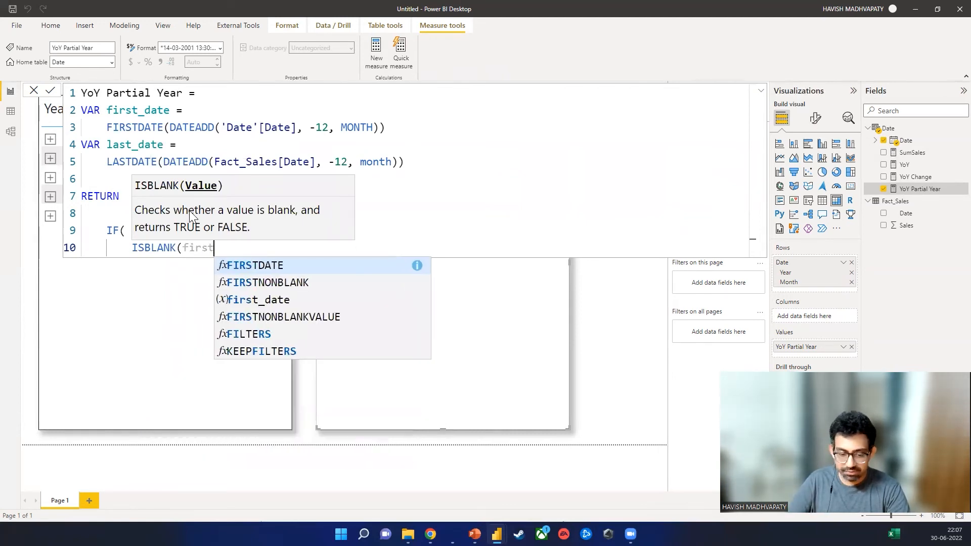
key("BackSpace")
key("BackSpace")
key("BackSpace")
key("BackSpace")
key("BackSpace")
type("isblank")
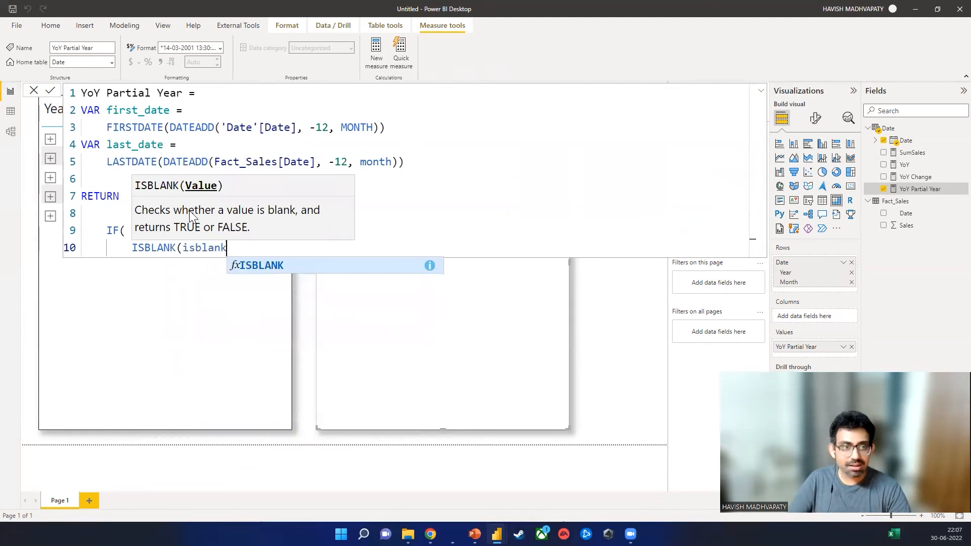
key("Tab")
type("first")
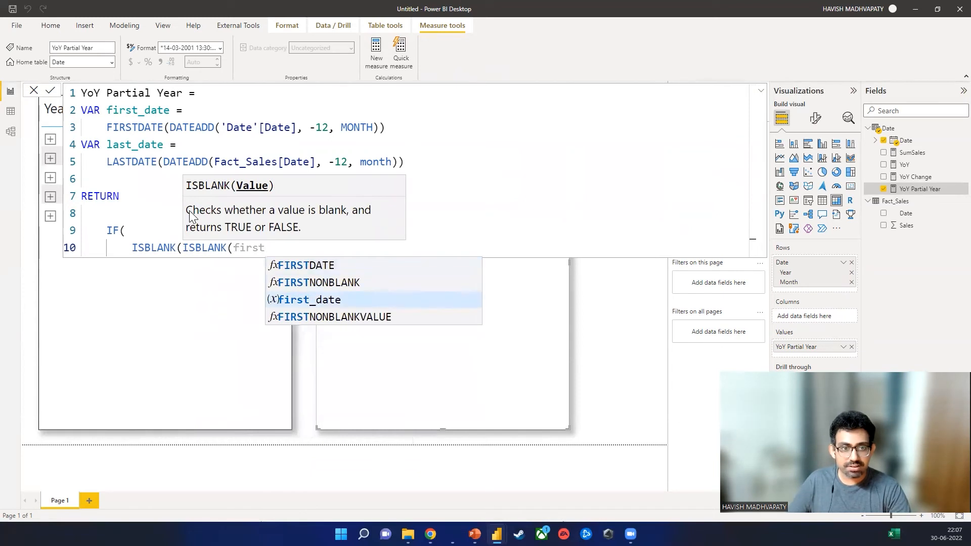
type("_date) || ")
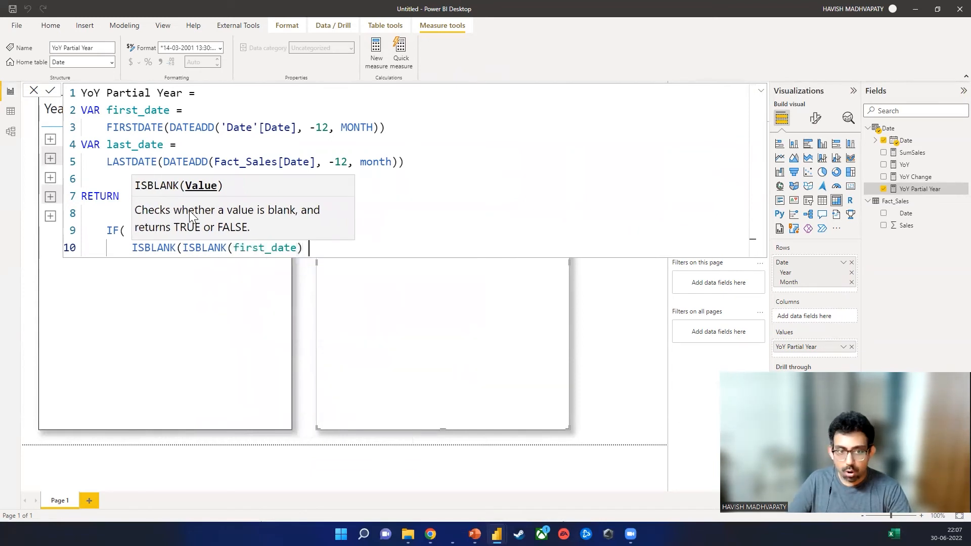
Add ISBLANK(last_date) as the second condition and end the logical test with a comma.
type("isbl")
key("Tab")
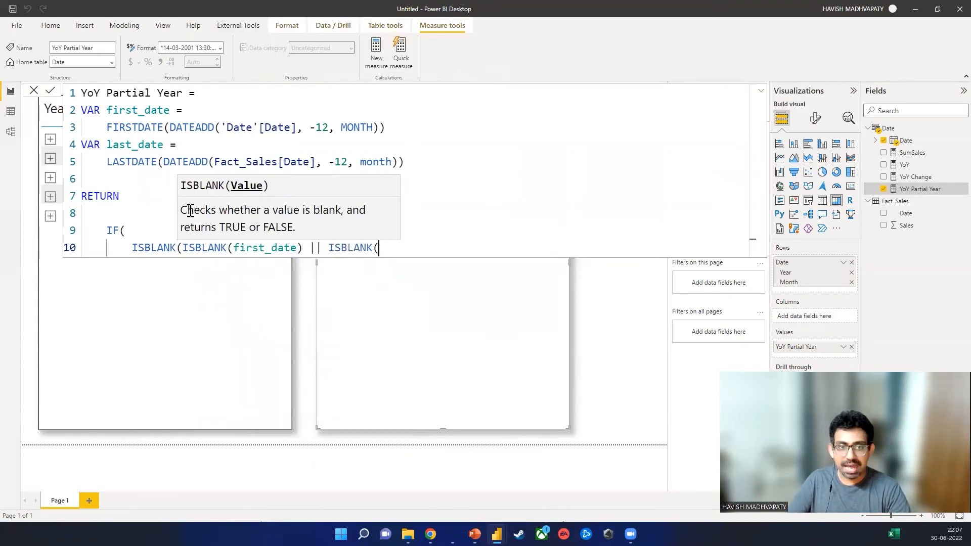
type("last_date")
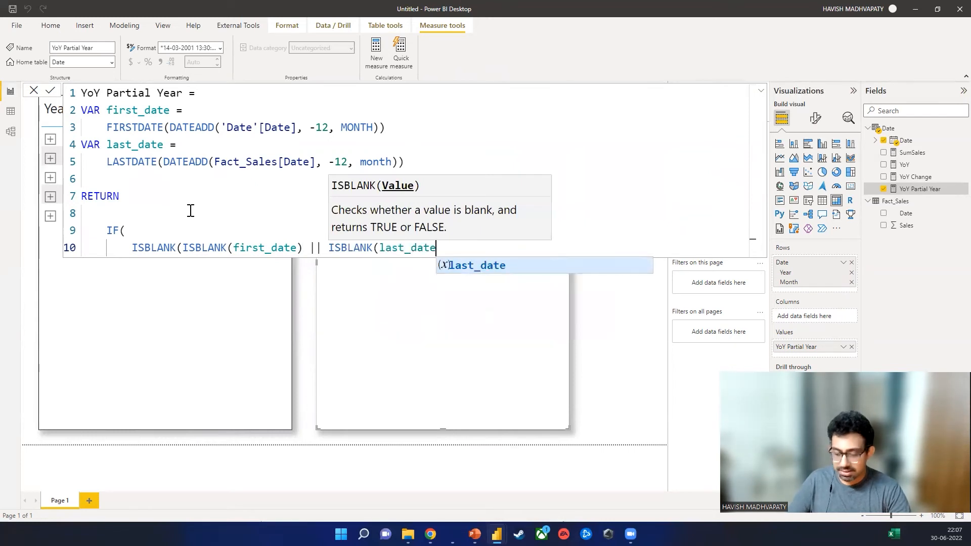
type("))")
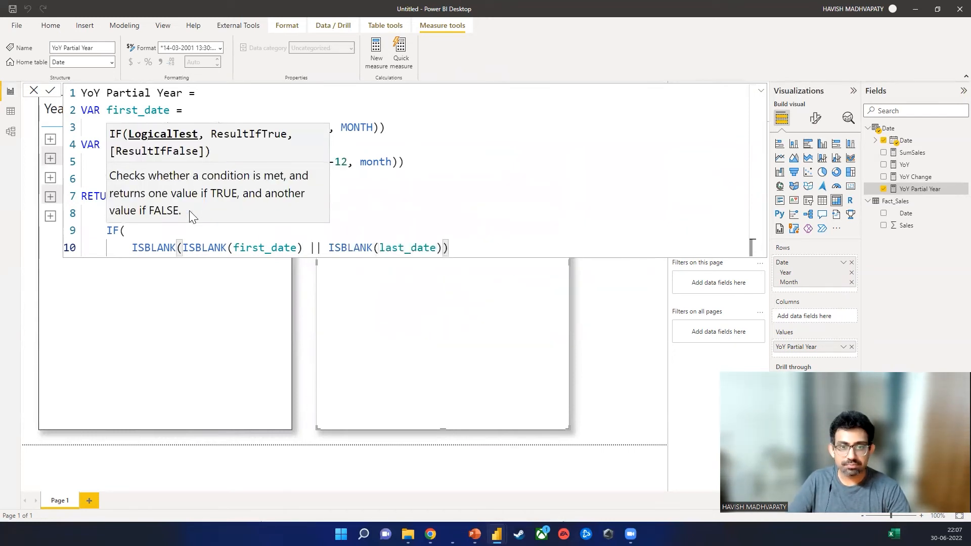
key("BackSpace")
type(",")
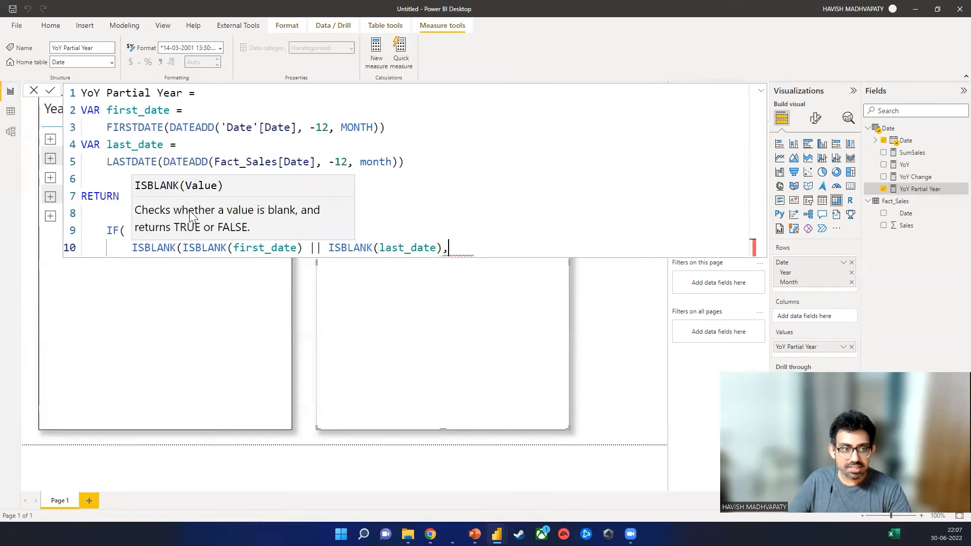
Enter blank() as the IF function's true result and start a CALCULATE function as its false result.
key("shift+Return")
type("blank()")
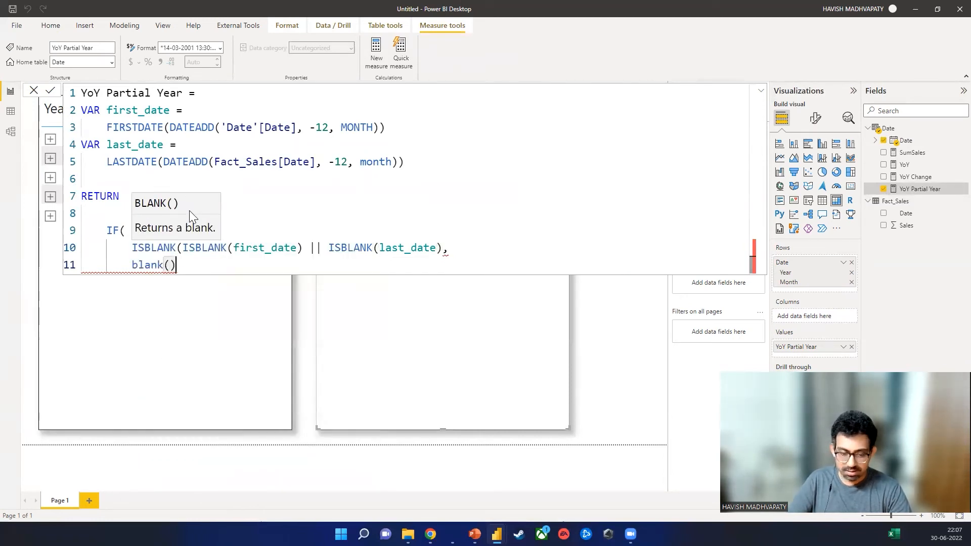
type(",")
key("shift+Return")
type("calc")
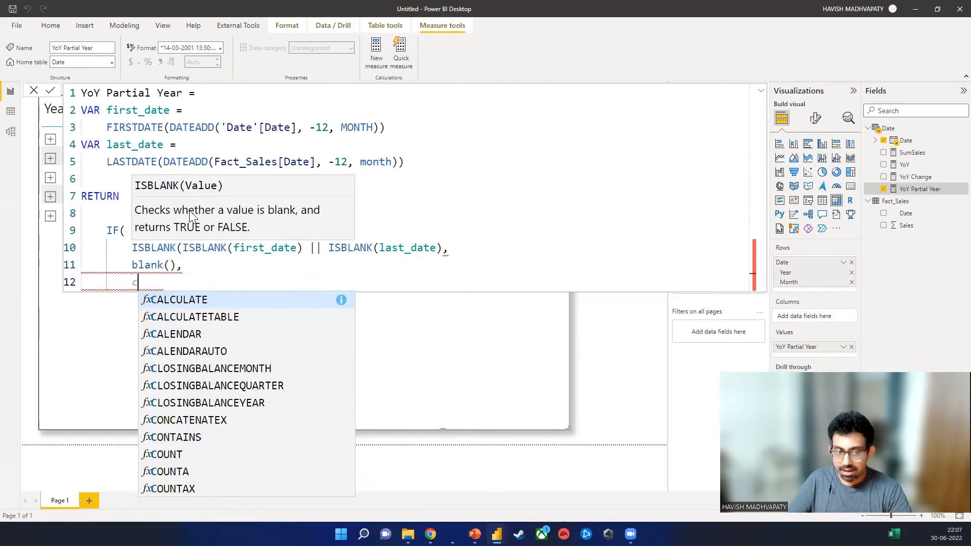
key("Tab")
Remove the duplicate outer ISBLANK( in front of ISBLANK(first_date) in the logical test.
key("Up")
key("Up")
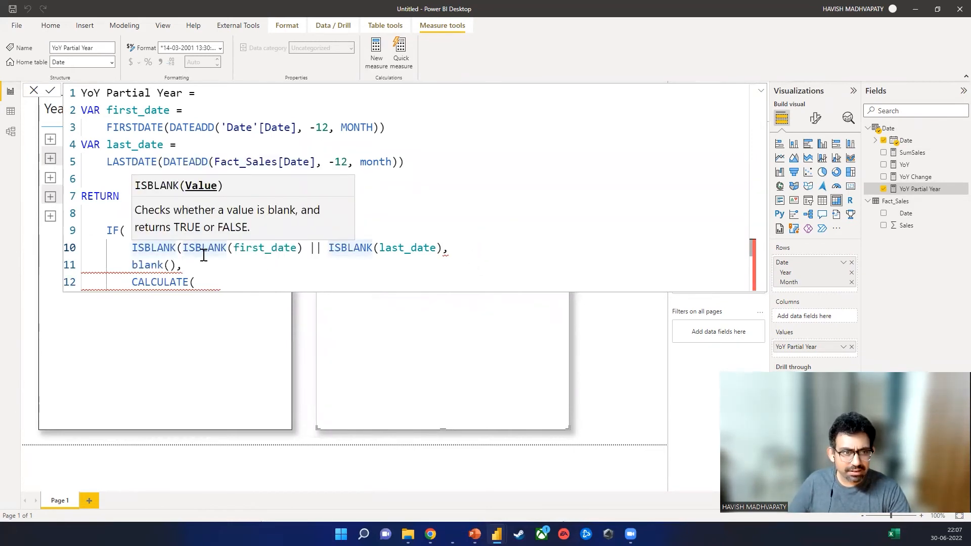
left_click(186, 248)
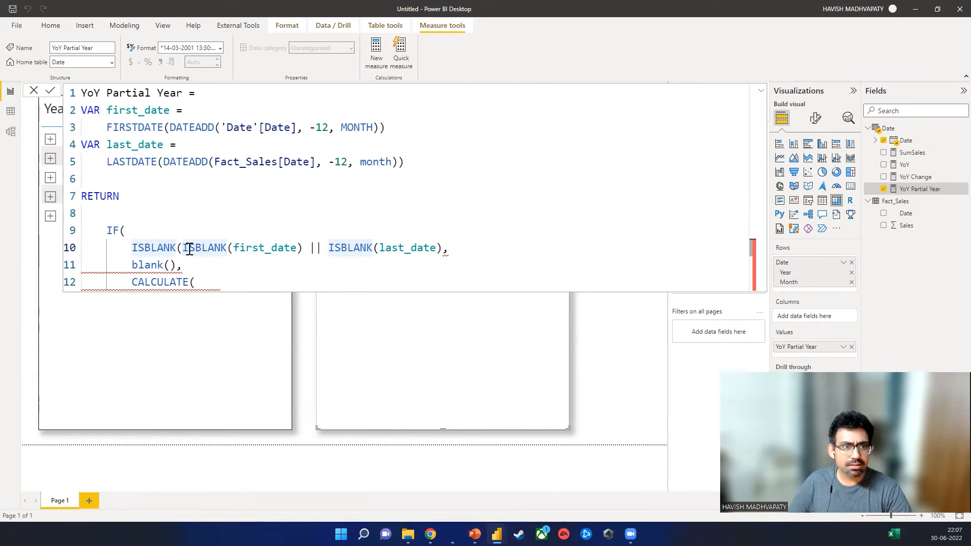
key("shift+Home")
key("BackSpace")
Rewrite the lowercase blank function name as uppercase BLANK in the true result.
key("Down")
key("Down")
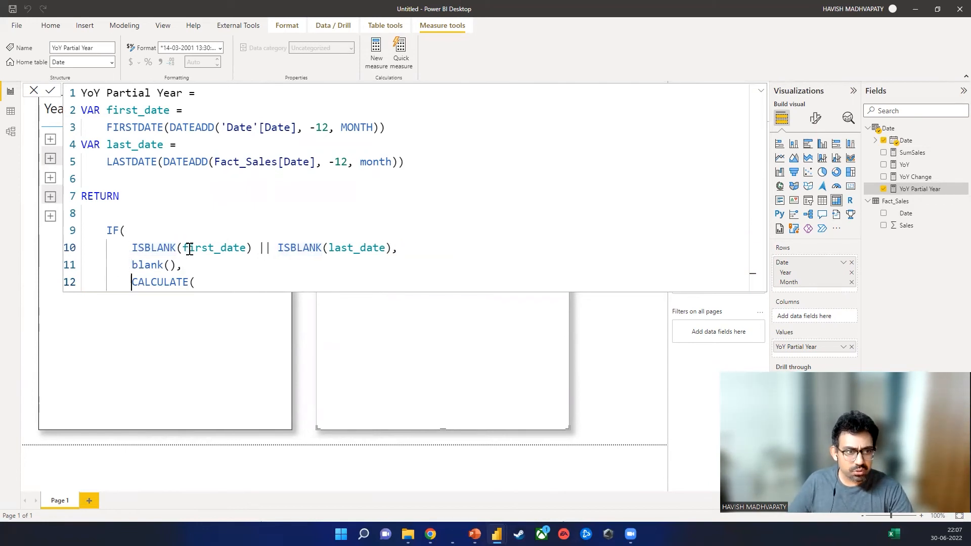
key("Up")
key("ctrl+shift+Right")
type("BLANK")
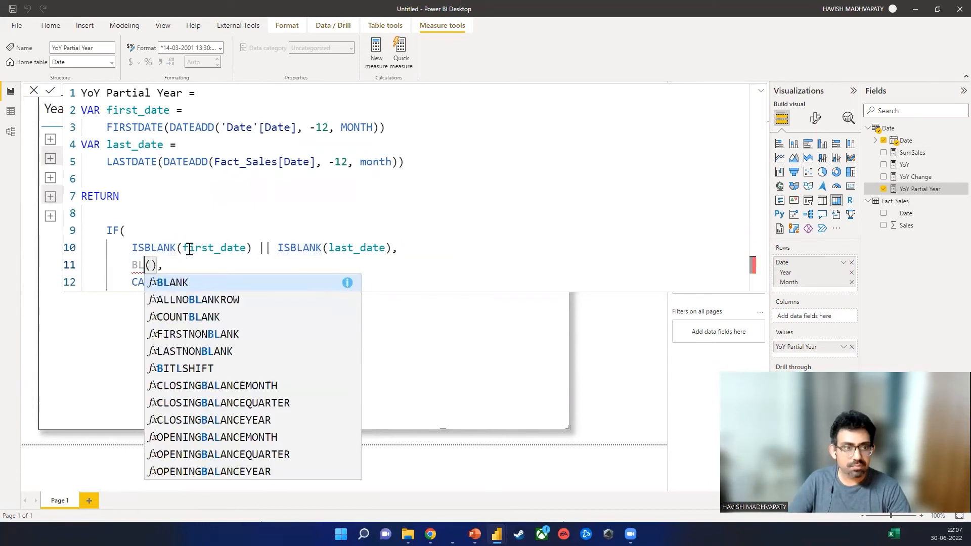
key("Escape")
Enter [SumSales] as the CALCULATE expression on its own line and start a new line for the filter.
key("Down")
key("Right")
key("Right")
key("Right")
key("Right")
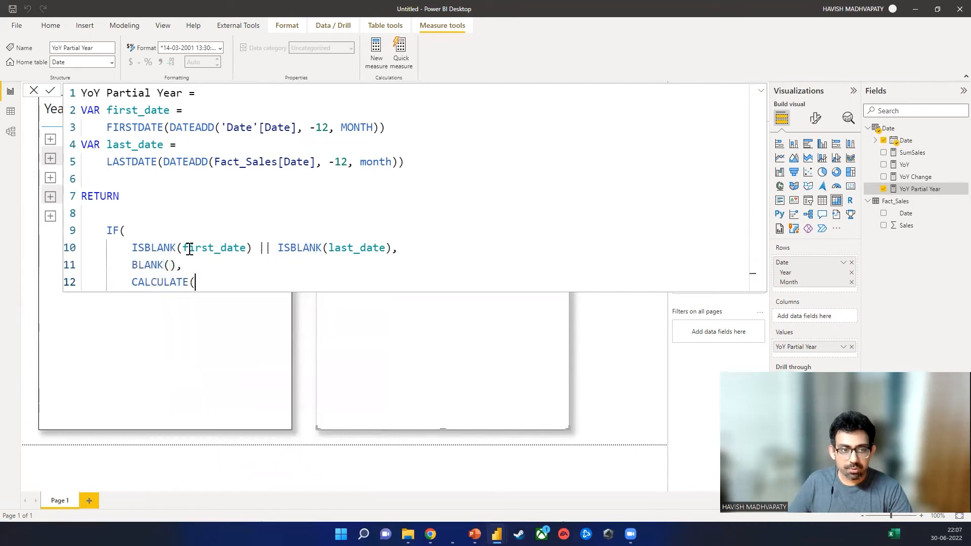
key("Return")
type("sumsal")
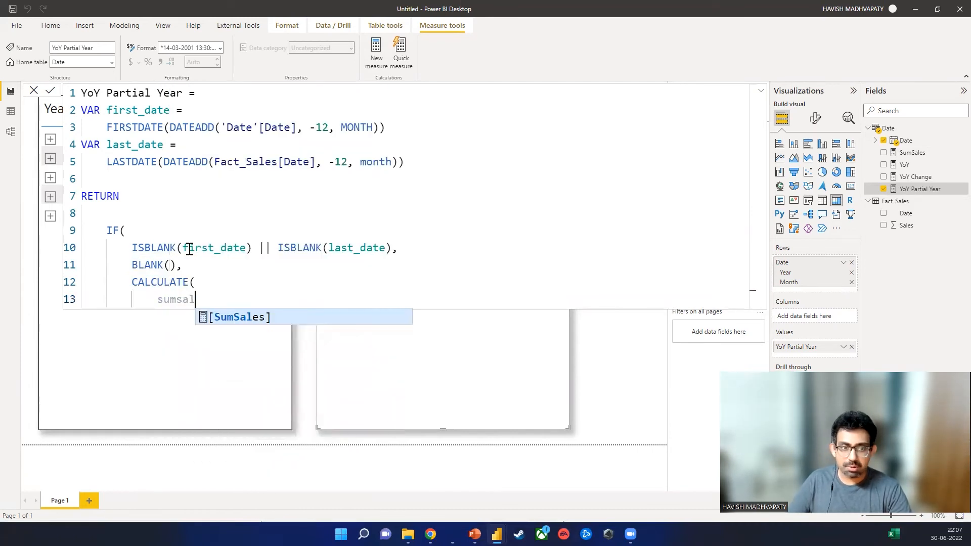
key("Tab")
type(",")
key("Return")
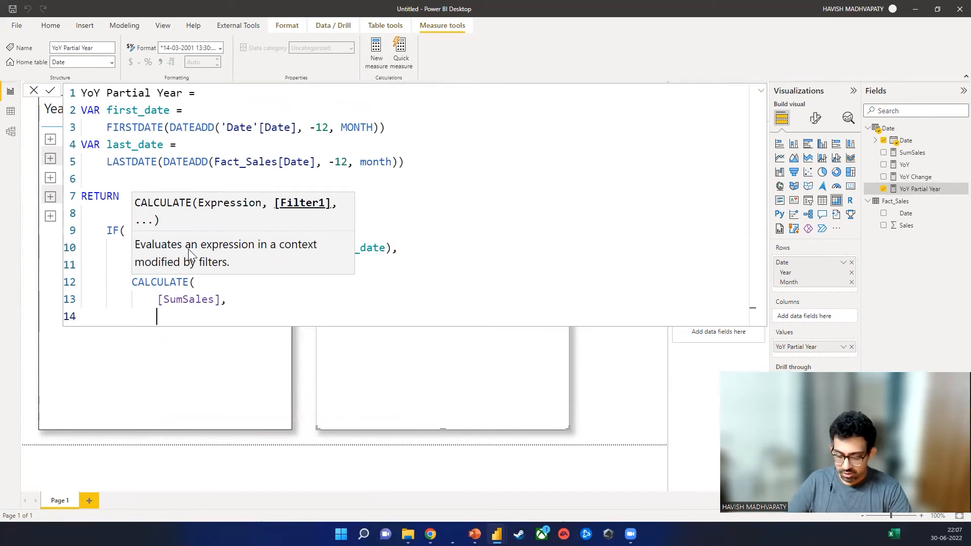
Add a DATESBETWEEN filter to CALCULATE with 'Date'[Date] as its dates column.
type("date")
key("Down")
key("Down")
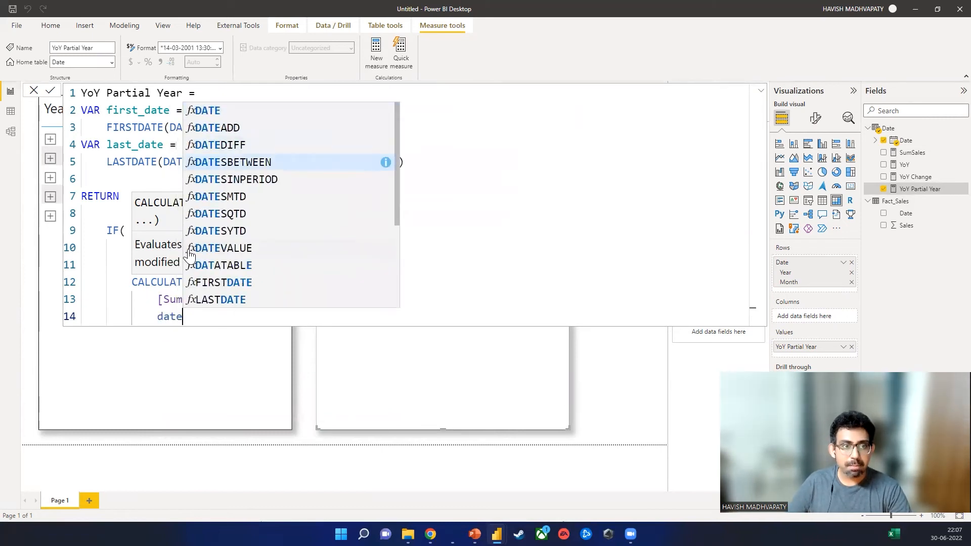
key("Tab")
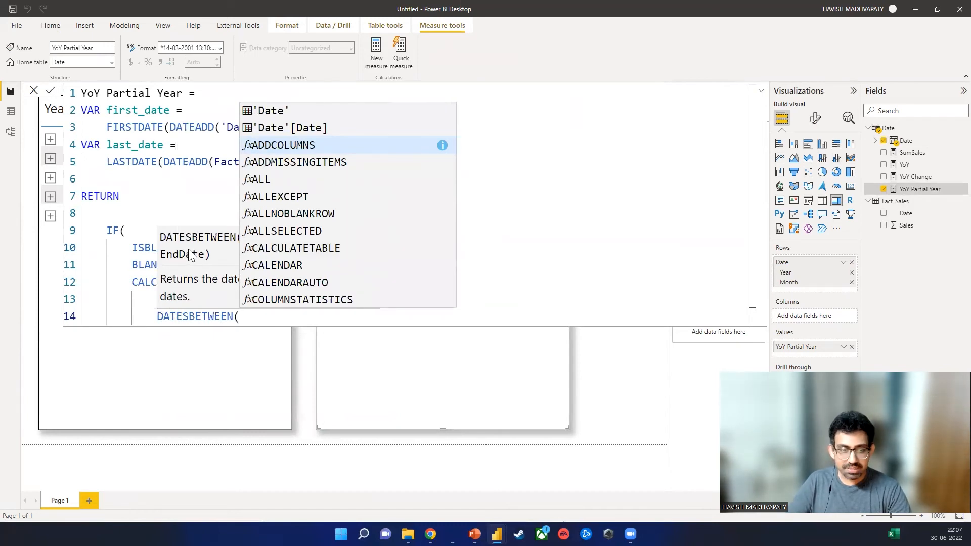
type("date")
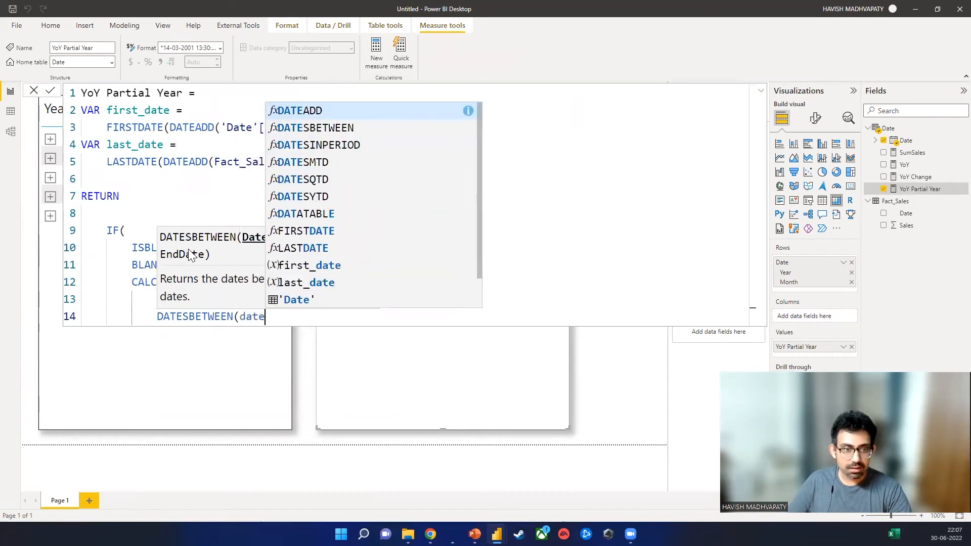
key("Down")
key("Down")
key("Down")
key("Down")
key("Down")
key("Down")
key("Down")
key("Down")
key("Down")
key("Down")
key("Down")
key("Down")
key("Tab")
type(", ")
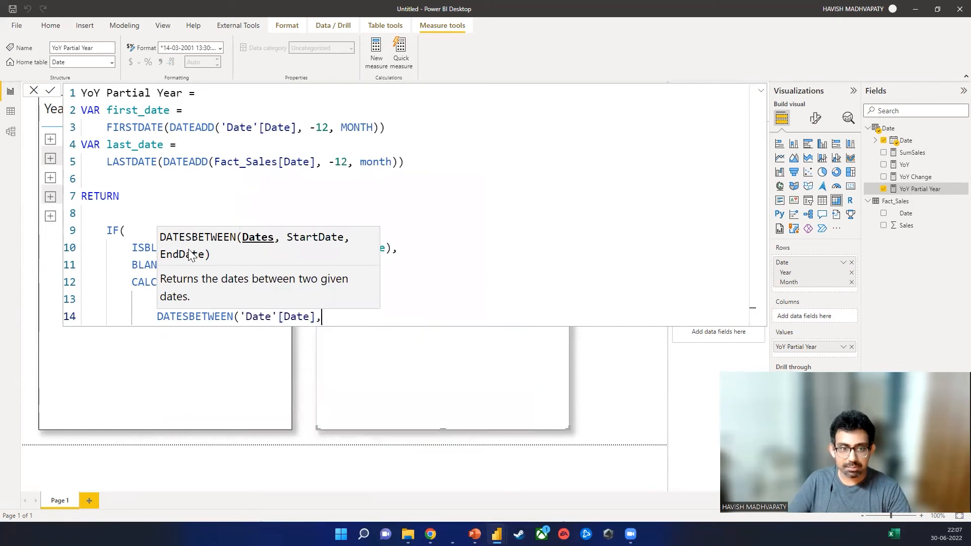
Set first_date and last_date as the DATESBETWEEN start and end dates, and close the CALCULATE and IF functions on separate lines.
type("first")
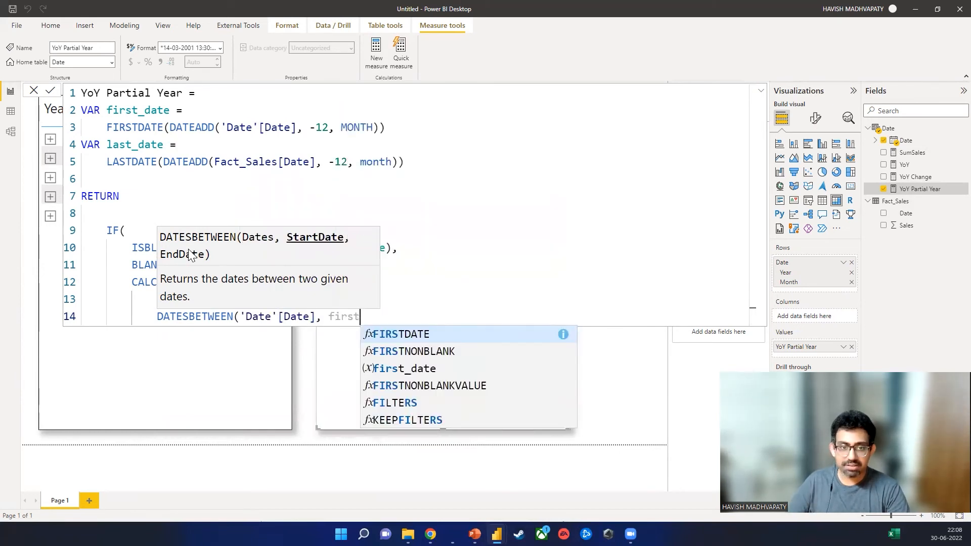
type("_date, ")
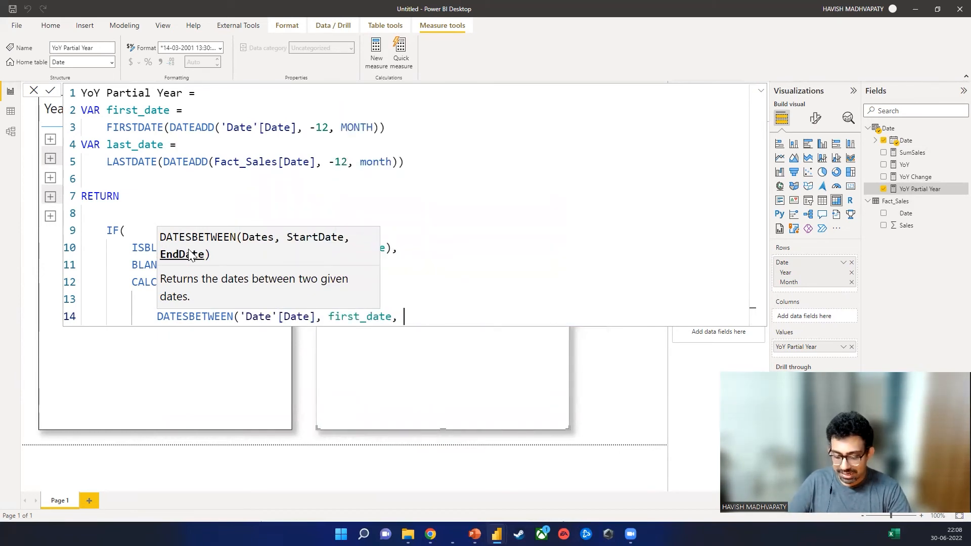
type("last_date")
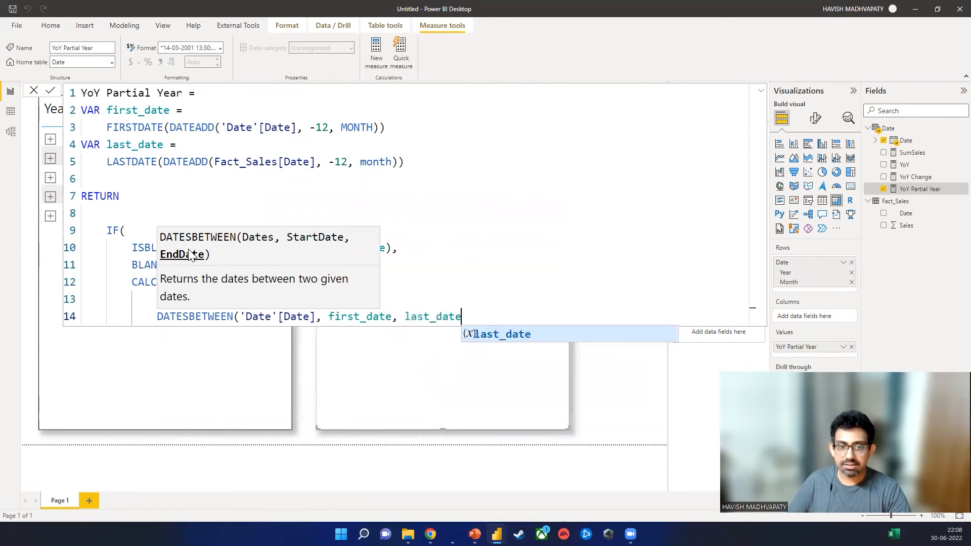
type(")")
key("Return")
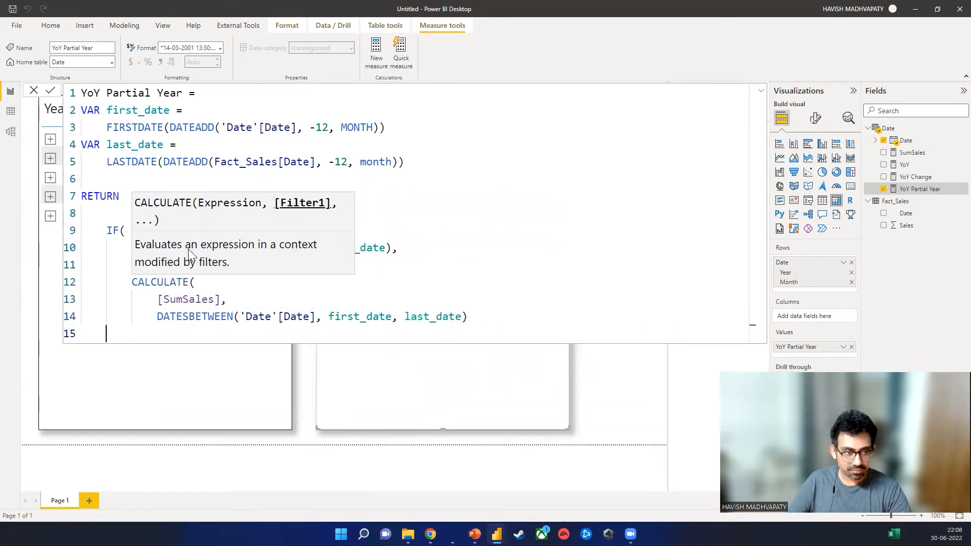
type(")")
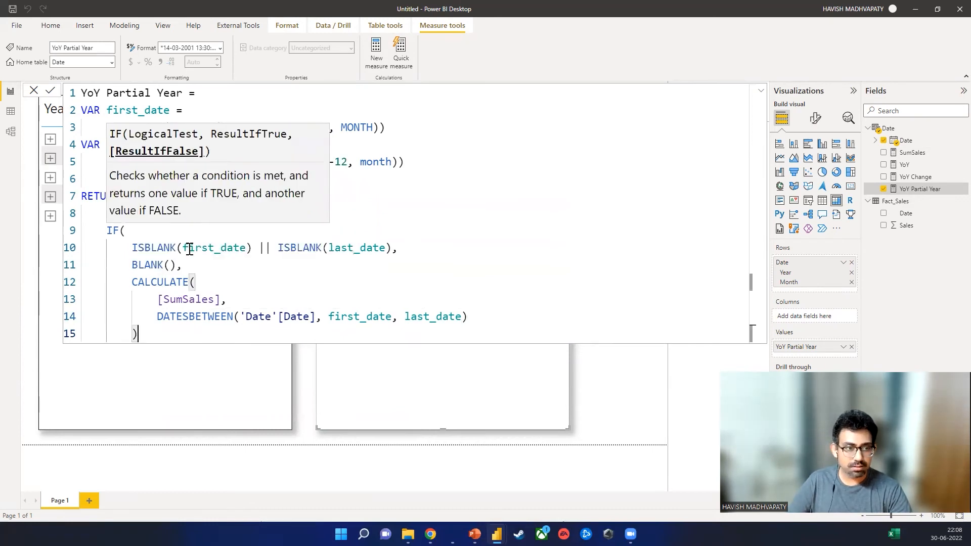
key("Return")
type(")")
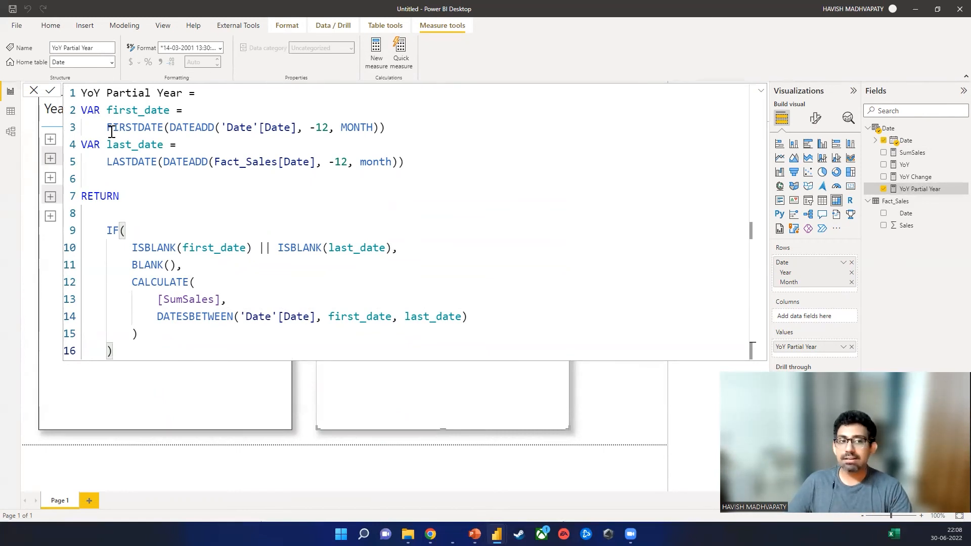
Review the FIRSTDATE and LASTDATE expressions of the two variables and commit the YoY Partial Year measure.
left_click_drag(113, 129, 222, 127)
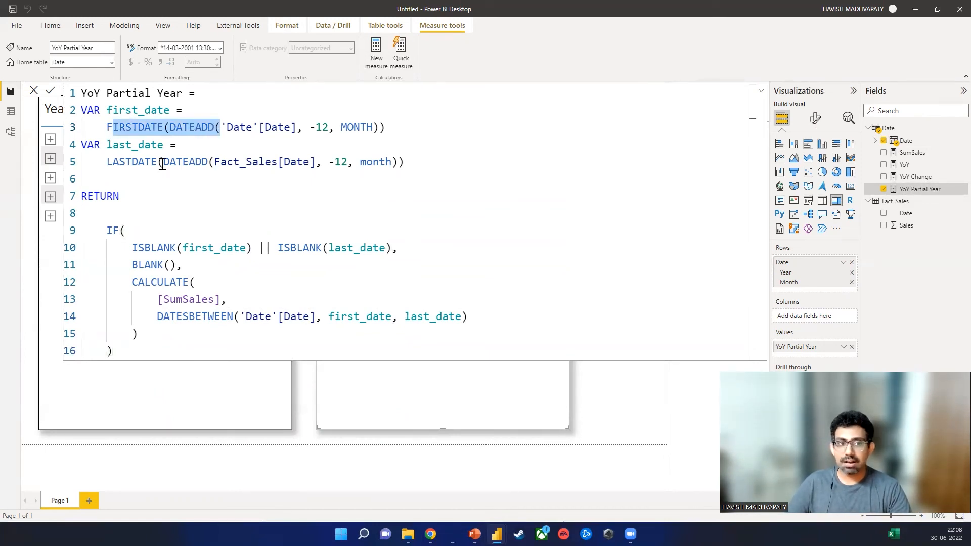
left_click_drag(131, 161, 210, 159)
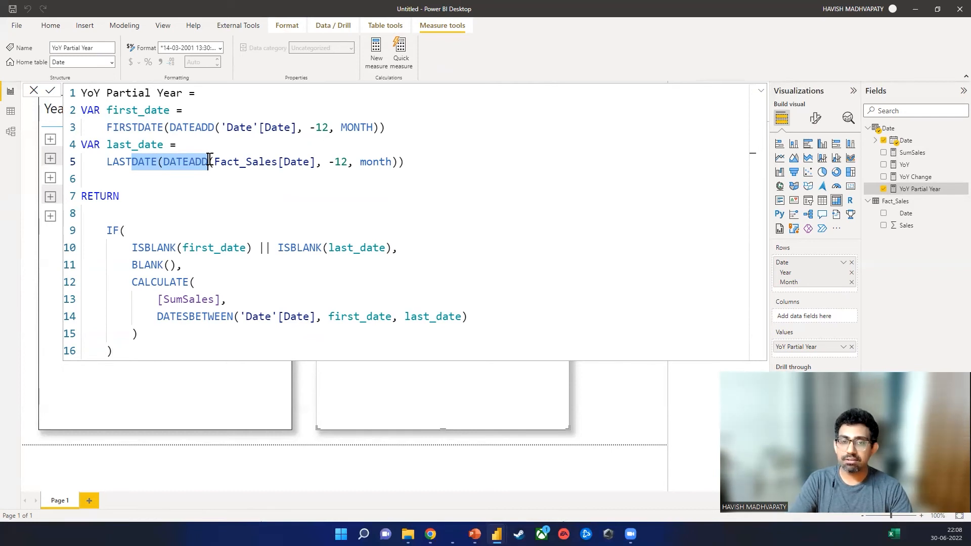
left_click(340, 211)
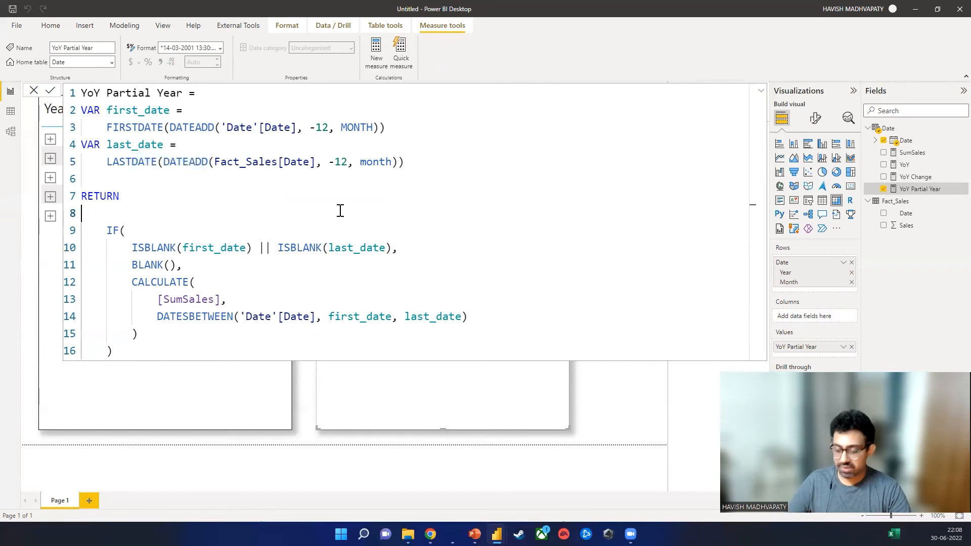
key("Return")
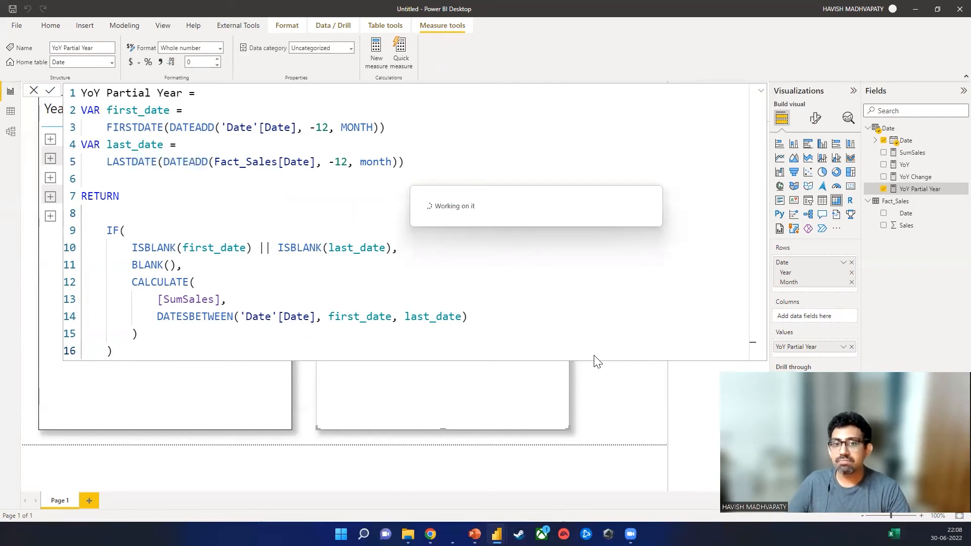
Add SumSales to the second matrix's values, ahead of YoY Partial Year.
left_click(597, 396)
left_click(399, 252)
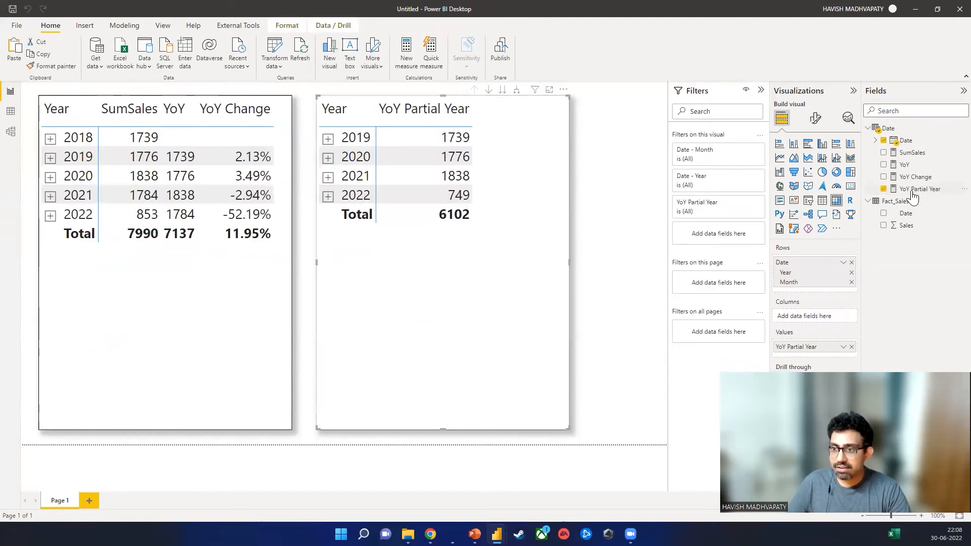
left_click_drag(910, 152, 821, 345)
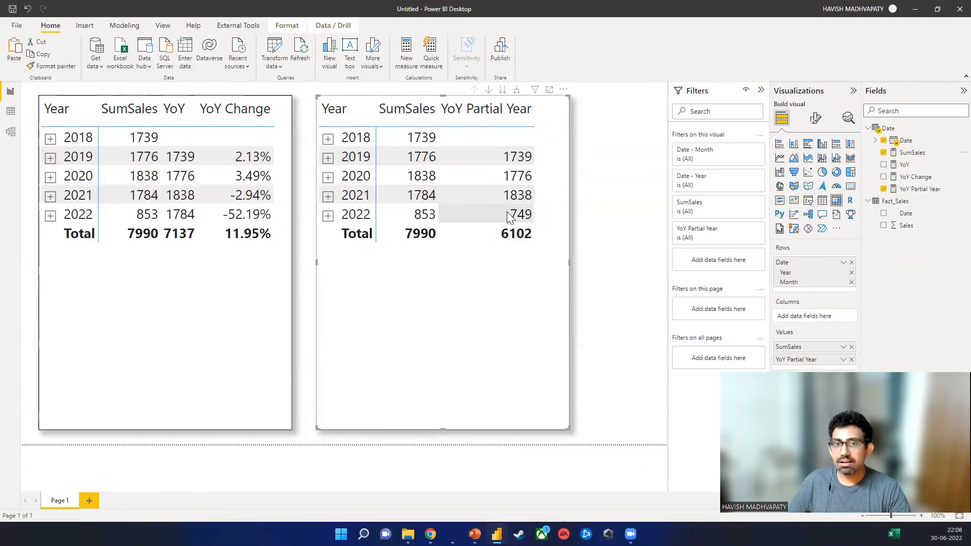
Compare the monthly SumSales and YoY Partial Year figures for 2021 and 2022 in the second matrix, collapsing each year after viewing.
left_click(328, 197)
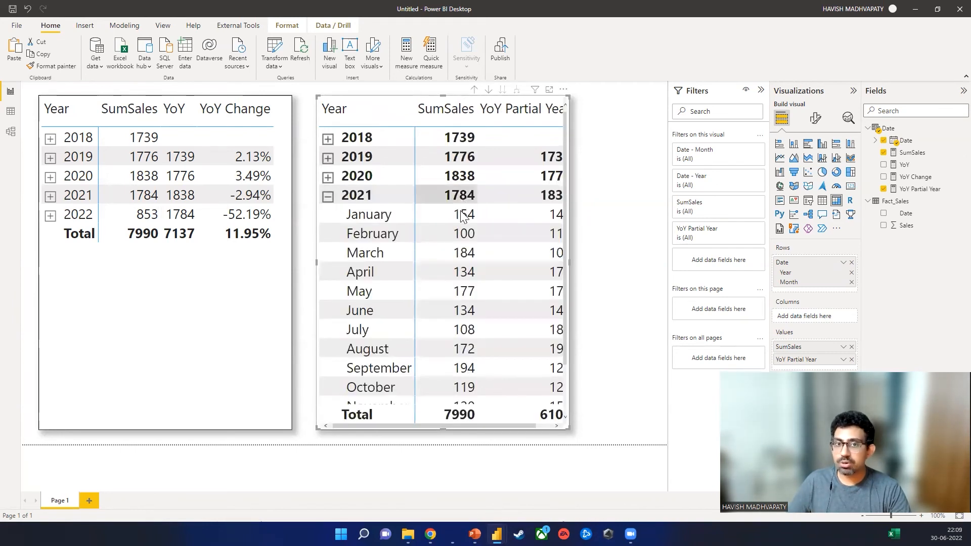
left_click(328, 197)
left_click(327, 216)
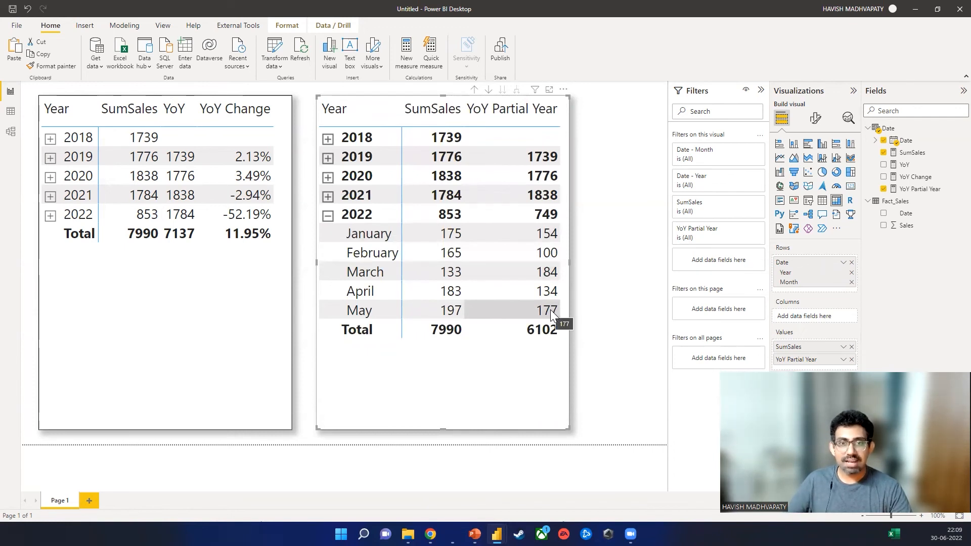
left_click(327, 216)
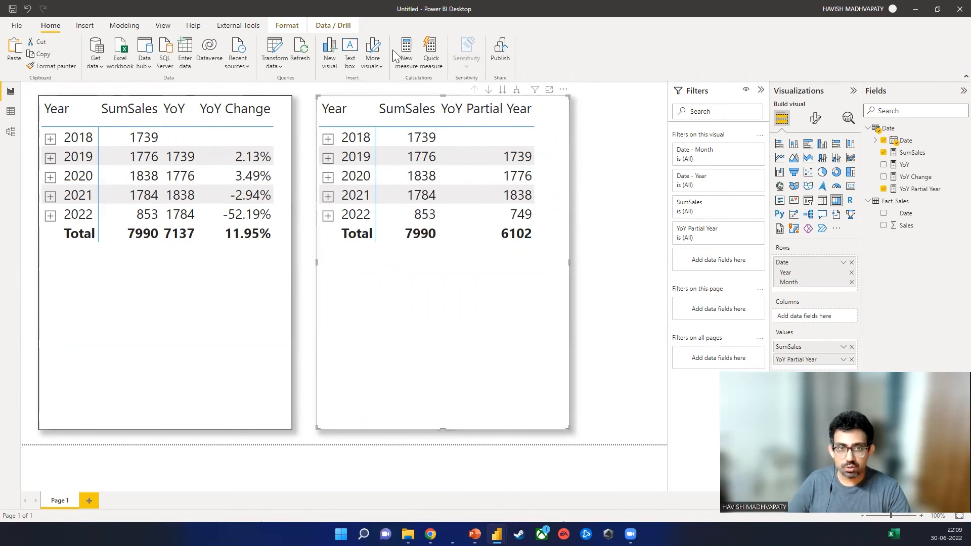
Create a new measure named YoY Partial Year Change.
left_click(405, 57)
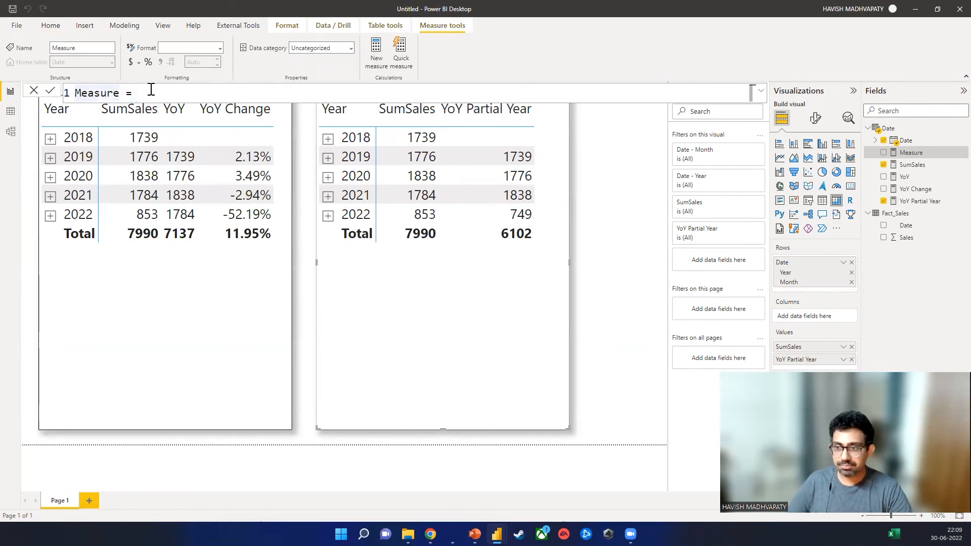
type("YoY Parti")
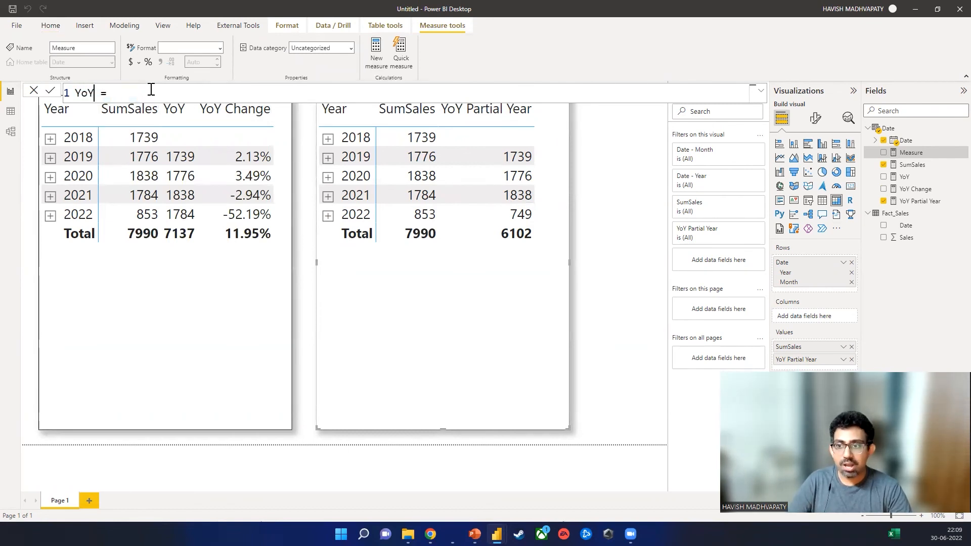
type("al Year CHange")
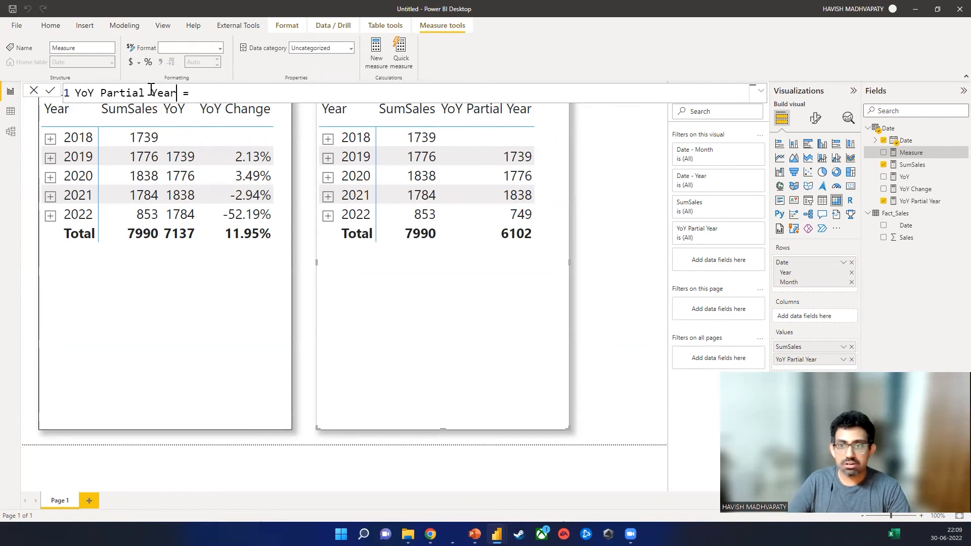
key("Left")
key("Left")
key("Left")
key("Left")
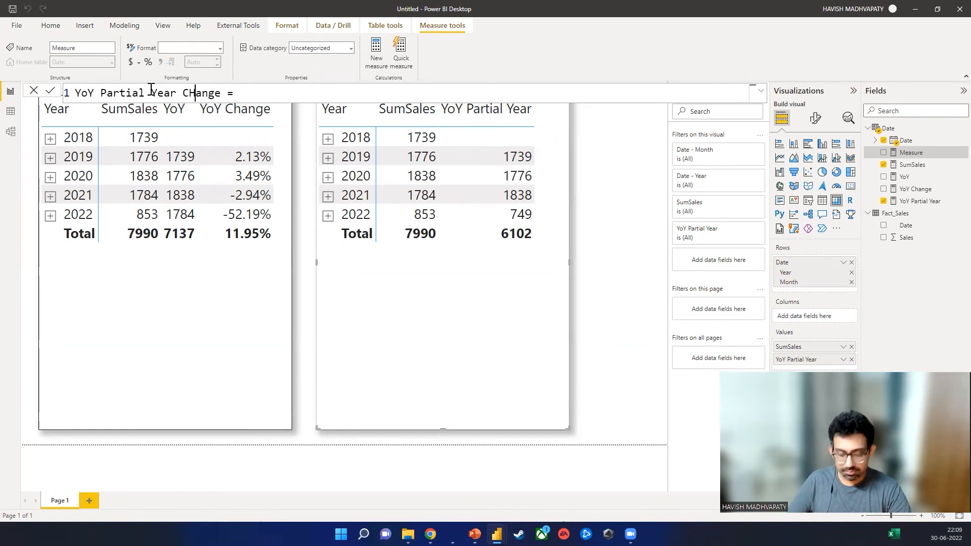
key("BackSpace")
type("h")
key("End")
Start a DIVIDE function on a new line with [SumSales] - [YoY Partial Year] as its numerator.
key("shift+Return")
type("div")
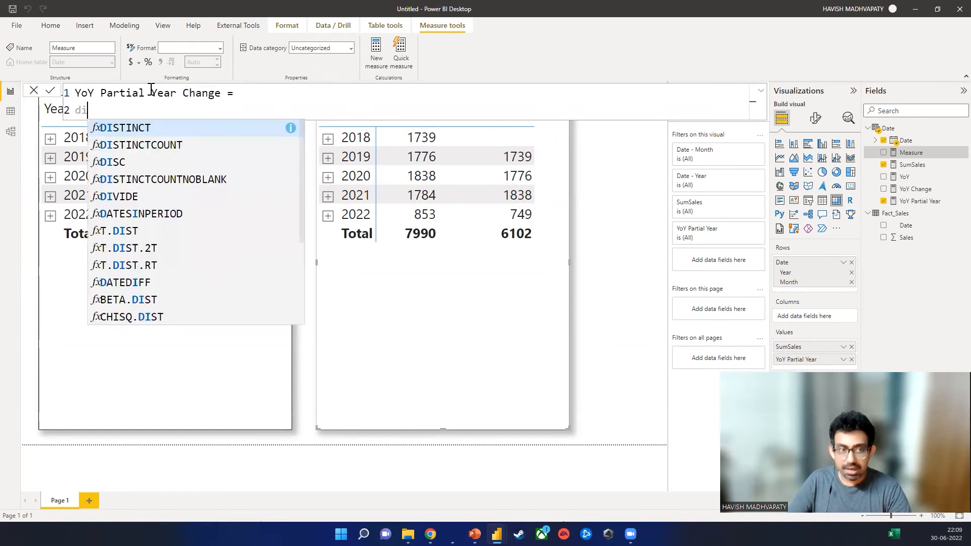
key("Tab")
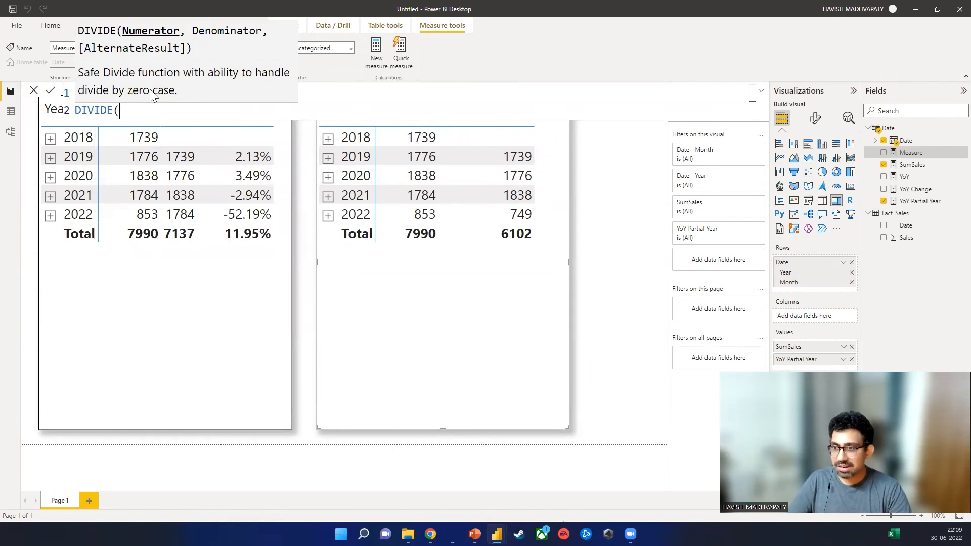
type("sum")
key("Down")
key("Down")
key("Down")
key("Down")
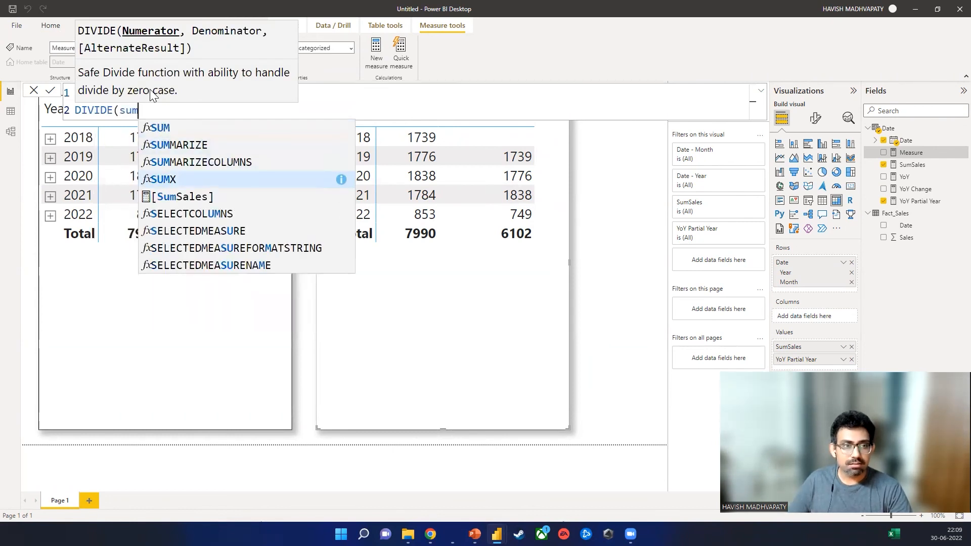
key("Tab")
type("- ")
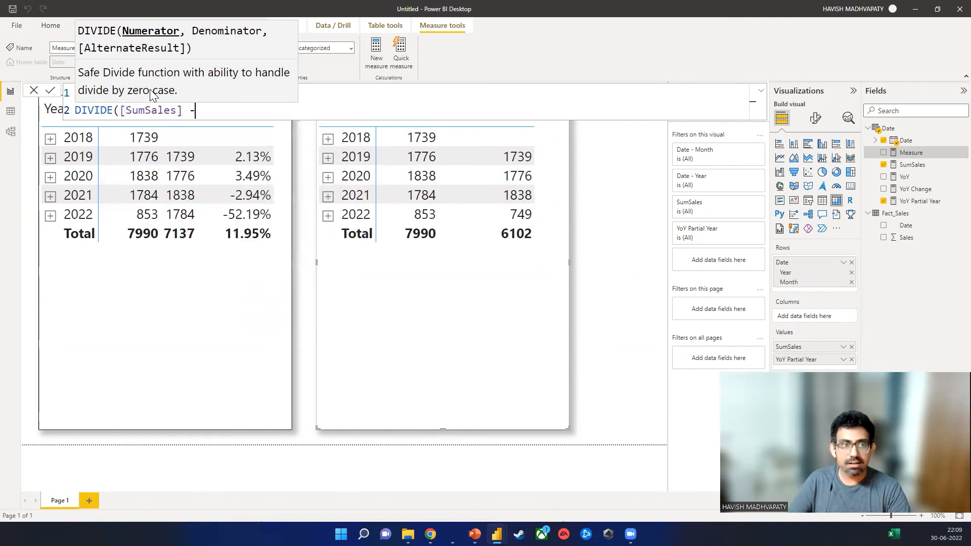
type("yoy")
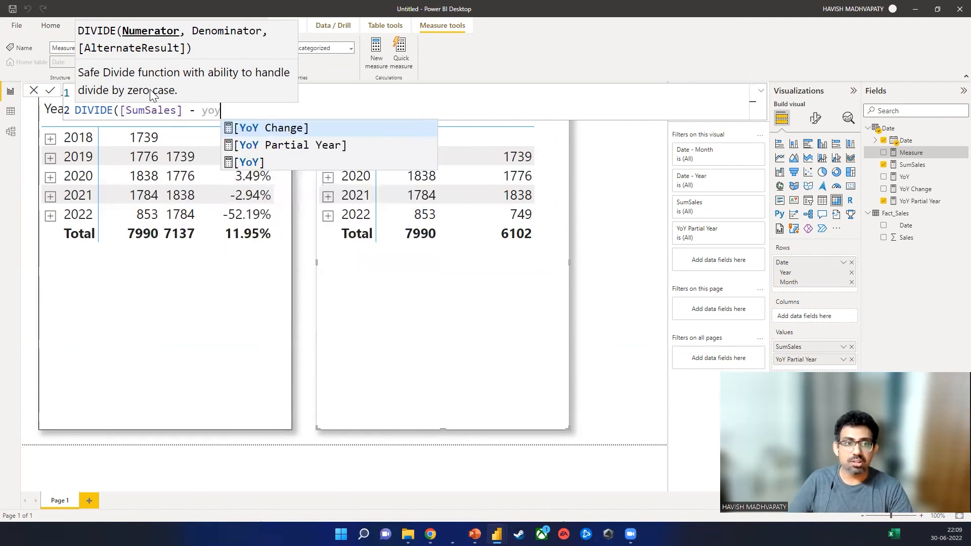
key("Down")
key("Tab")
Set [YoY Partial Year] as the DIVIDE denominator, close the function and commit the YoY Partial Year Change measure.
type(", yo")
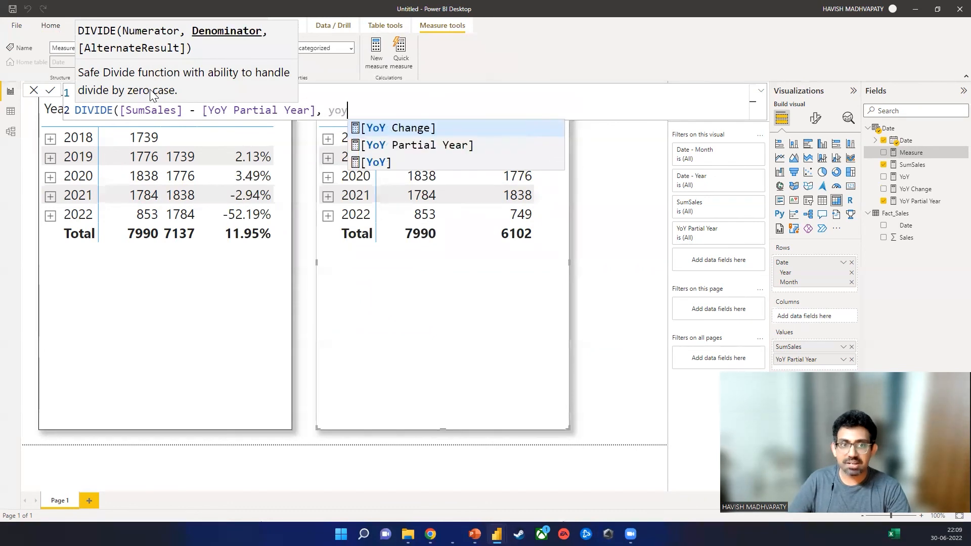
key("Down")
key("Tab")
type(")")
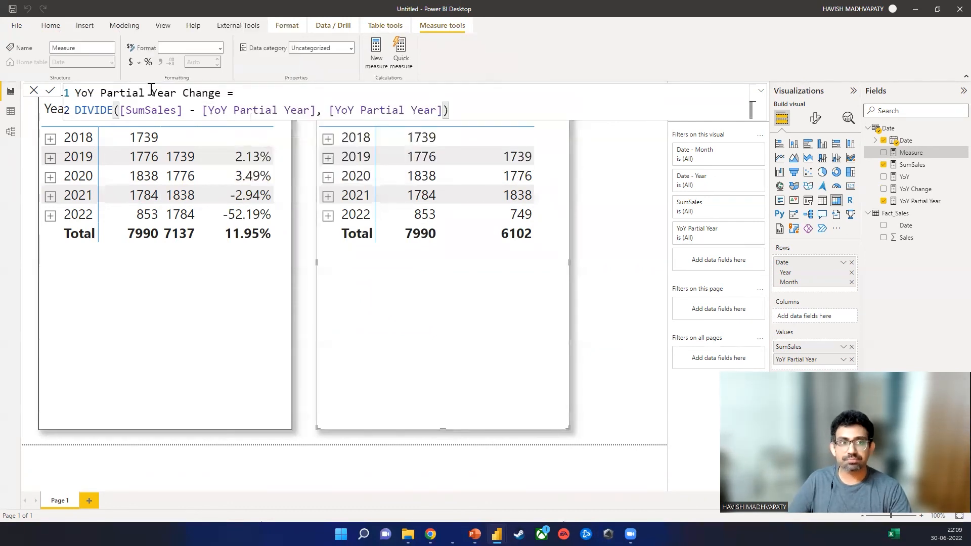
key("Return")
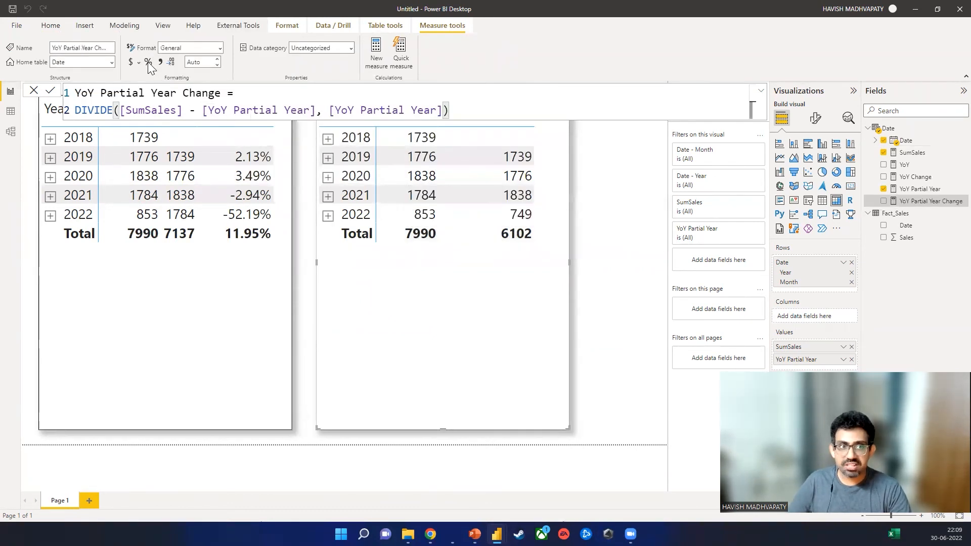
Format YoY Partial Year Change as a percentage and add it to the second matrix, widening the visual for it.
left_click(147, 61)
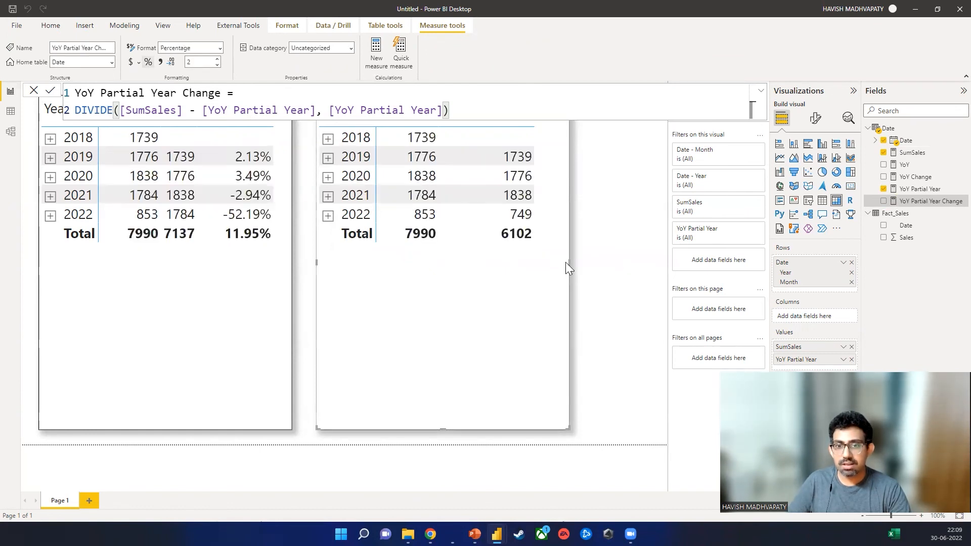
left_click_drag(569, 262, 658, 284)
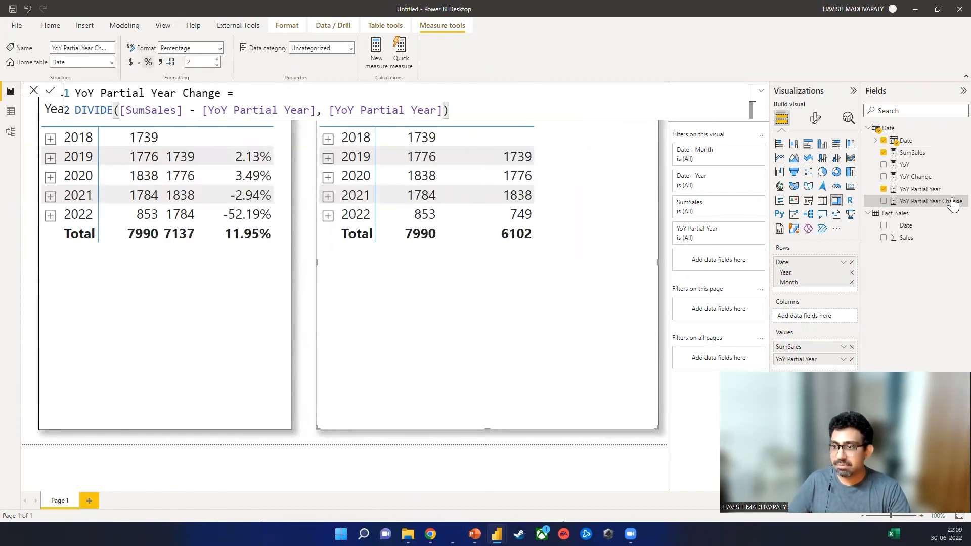
left_click(883, 201)
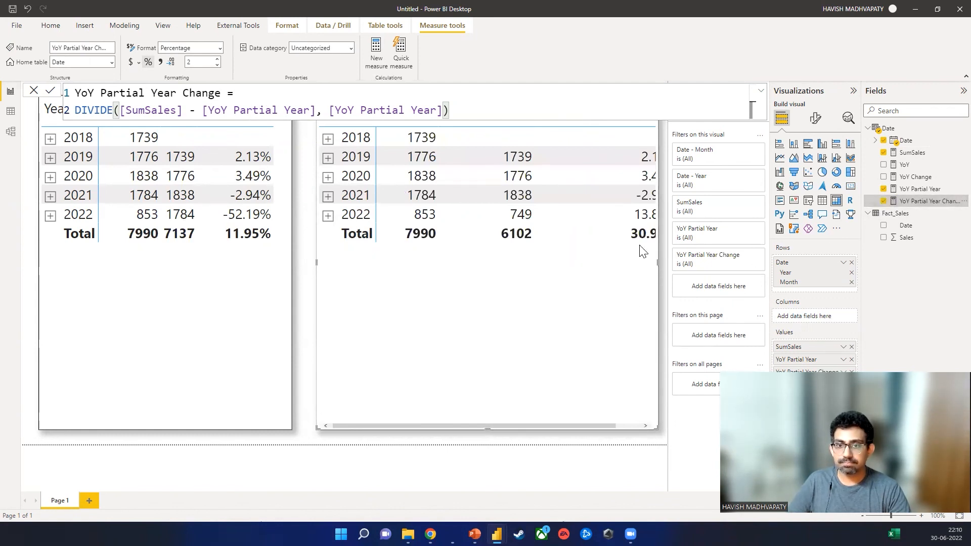
Leave the formula editor and move the YoY Partial Year matrix closer to the first matrix.
left_click(661, 279)
left_click(578, 276)
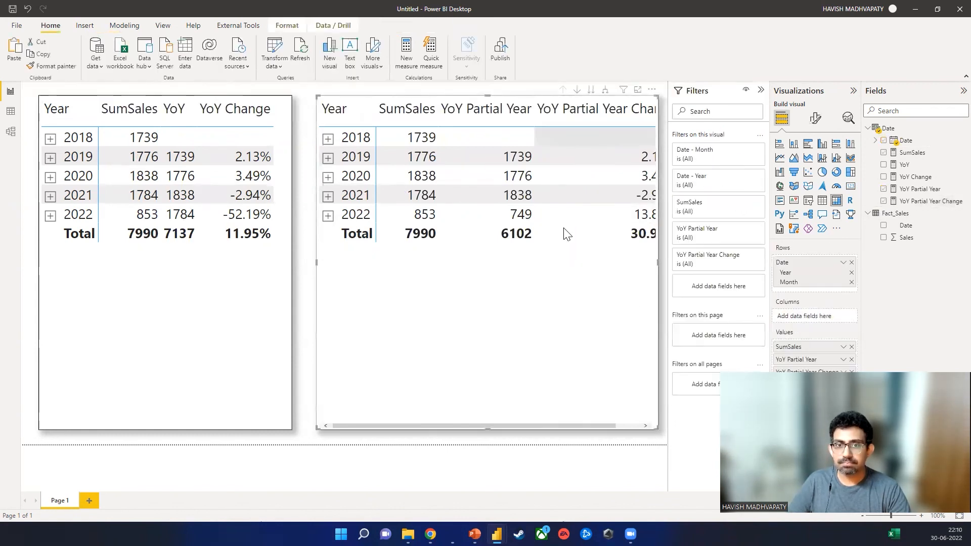
left_click(271, 300)
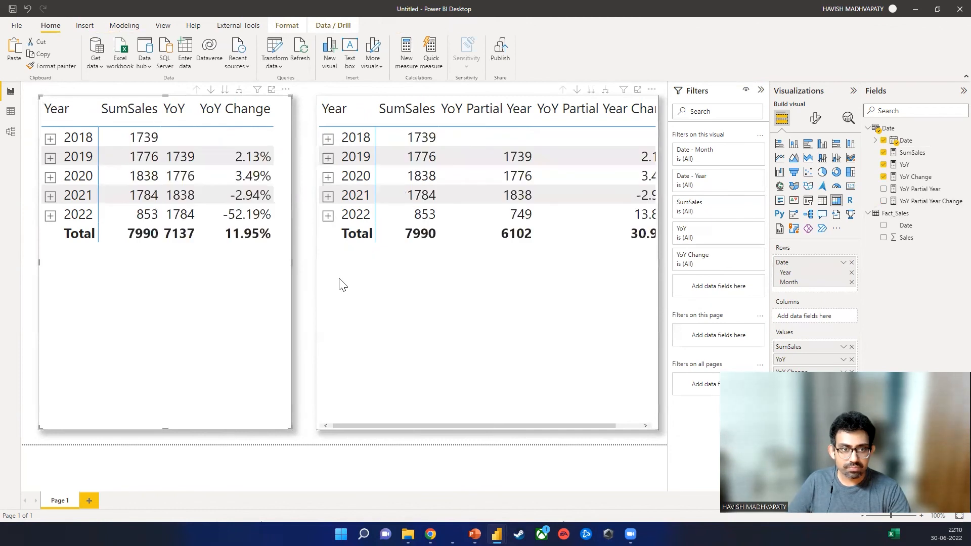
left_click_drag(353, 284, 346, 287)
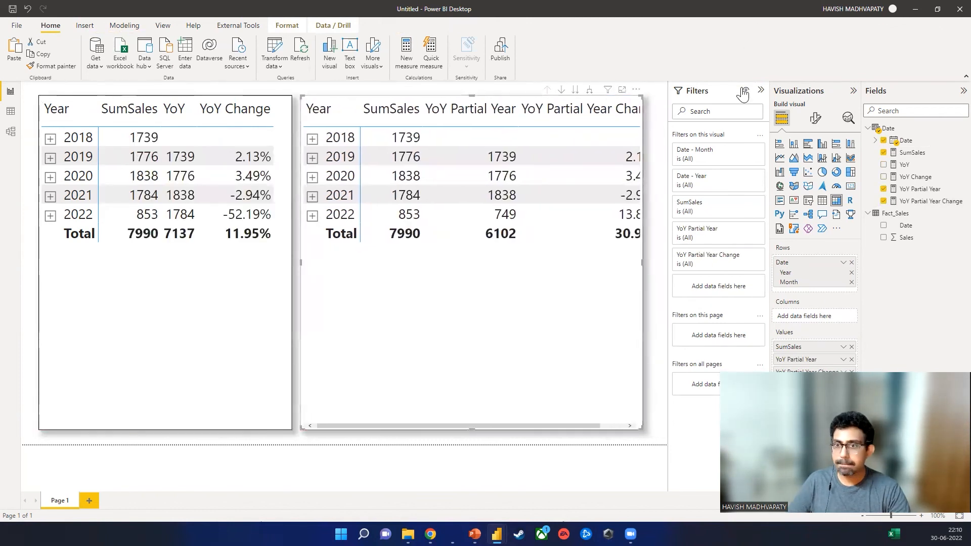
Collapse the filters area and widen the second matrix to the page edge so the YoY Partial Year Change column fits.
left_click(761, 90)
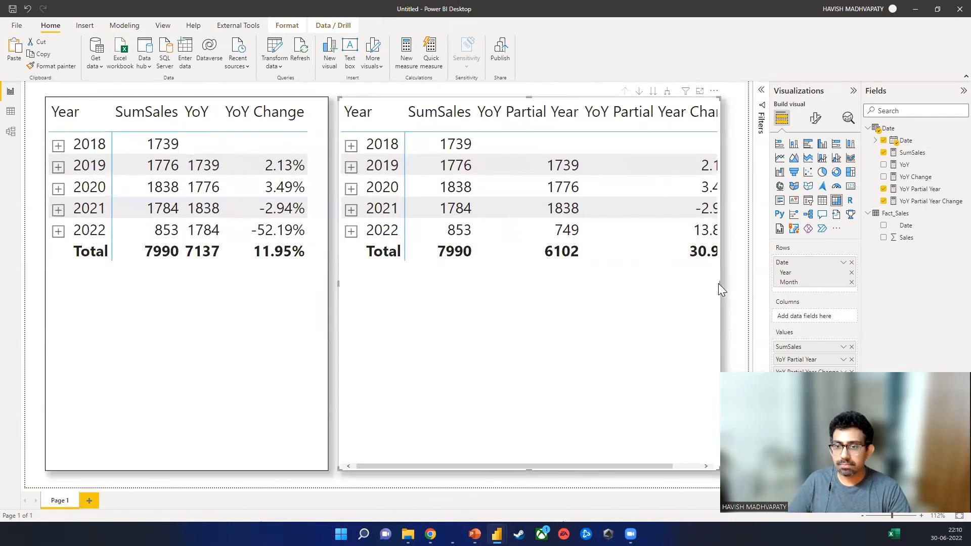
left_click_drag(719, 284, 745, 284)
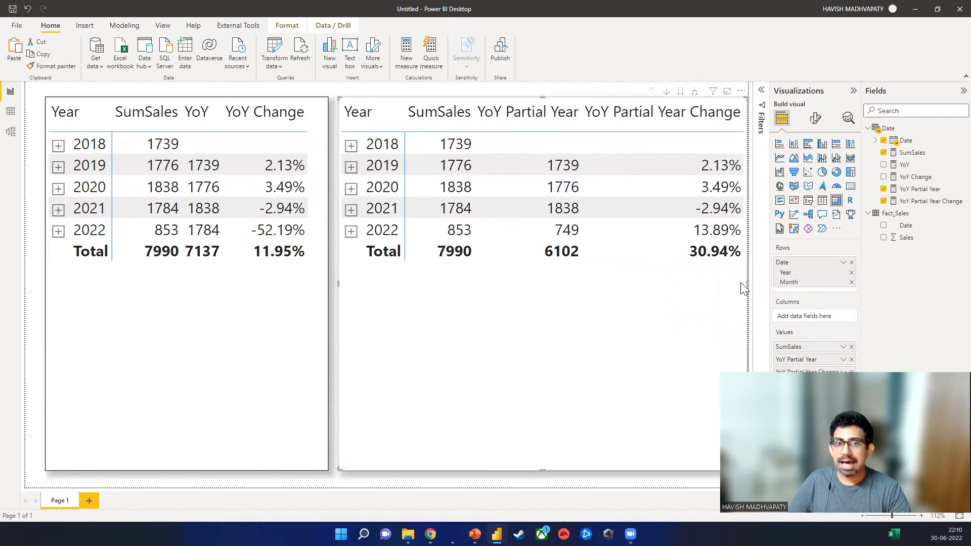
left_click_drag(384, 314, 380, 314)
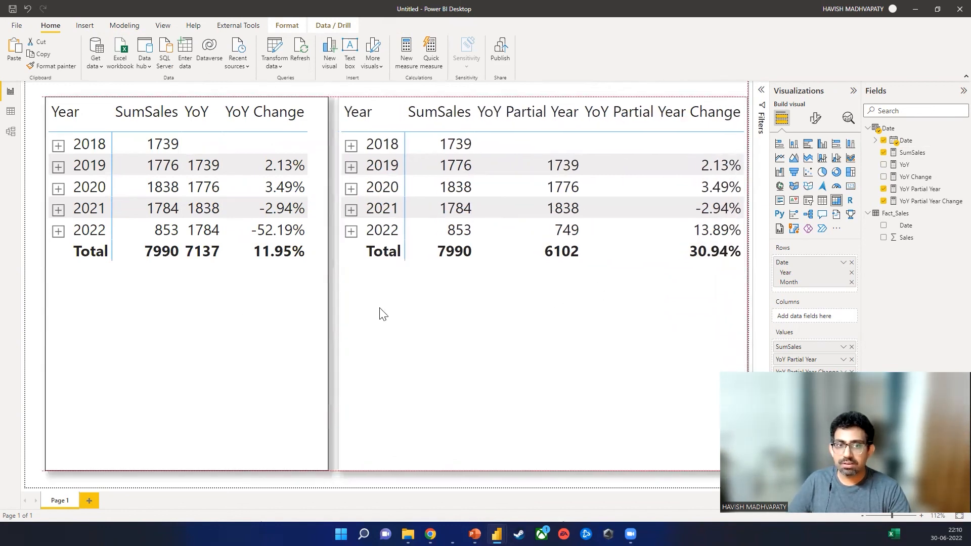